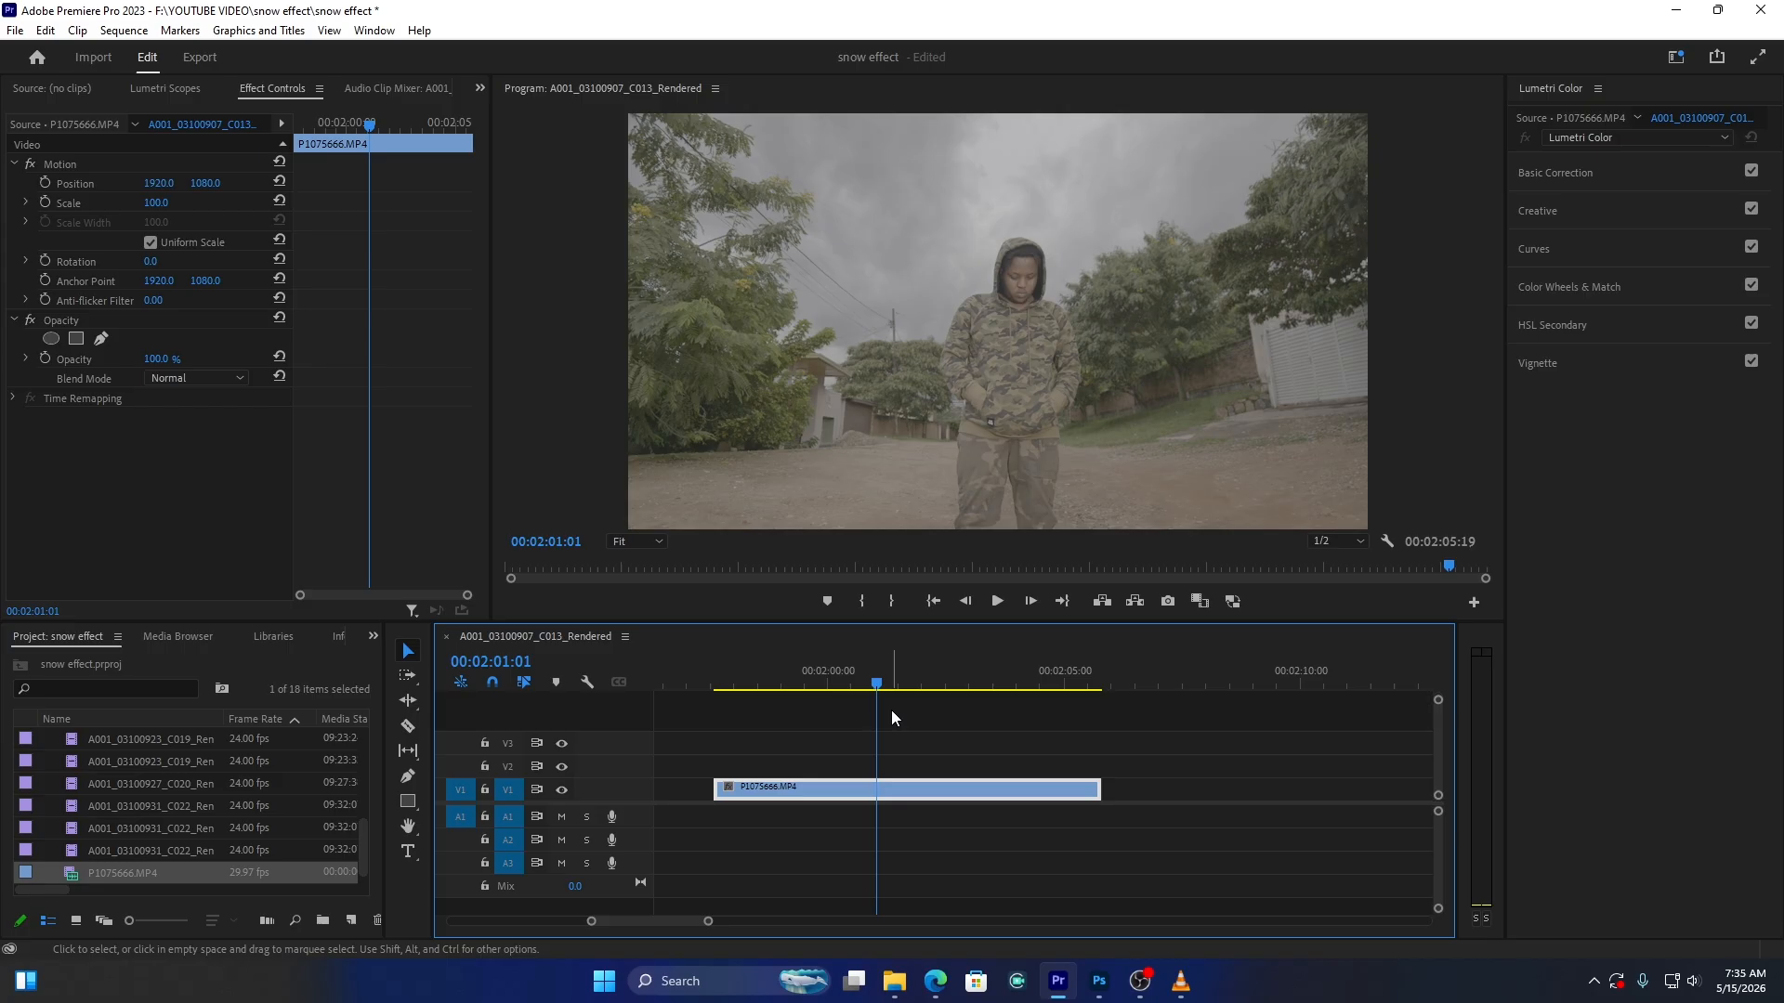
Apply the U-PANASONIC-V-LOG-V2-LTR.cube file from the Panasonic V-Log to Rec.709 folder as the clip's input LUT
left_click(1561, 174)
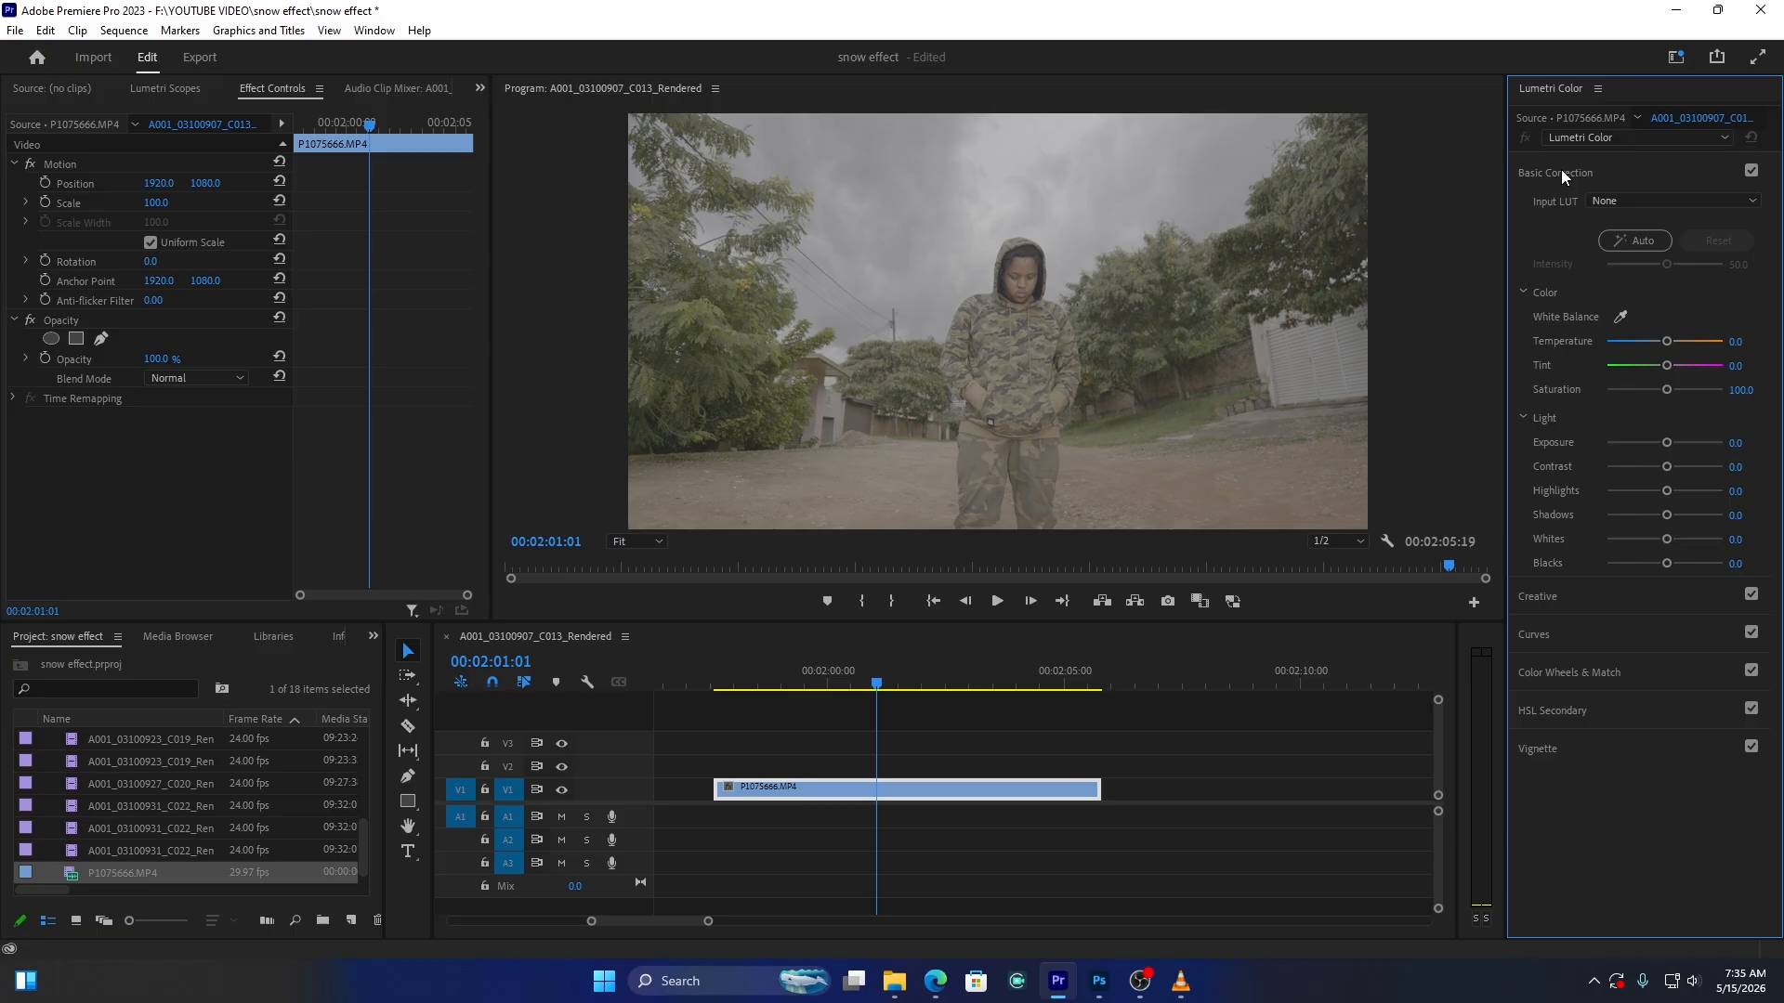
left_click(1608, 203)
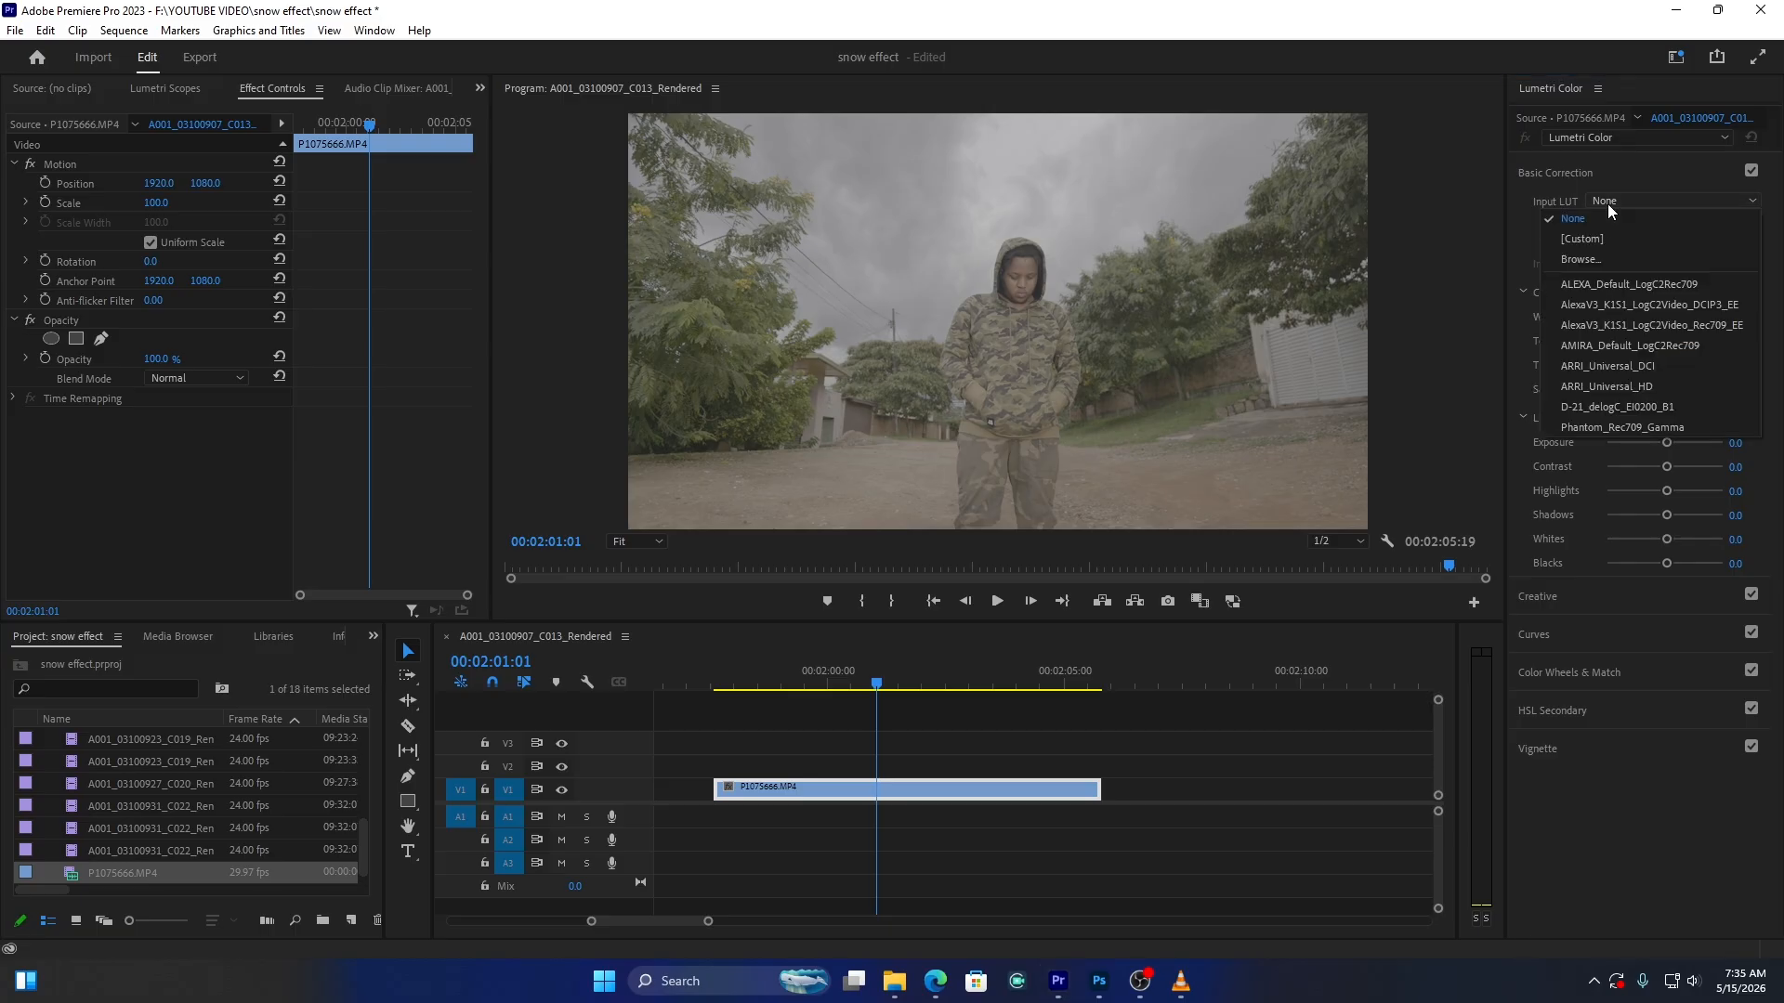
left_click(1582, 259)
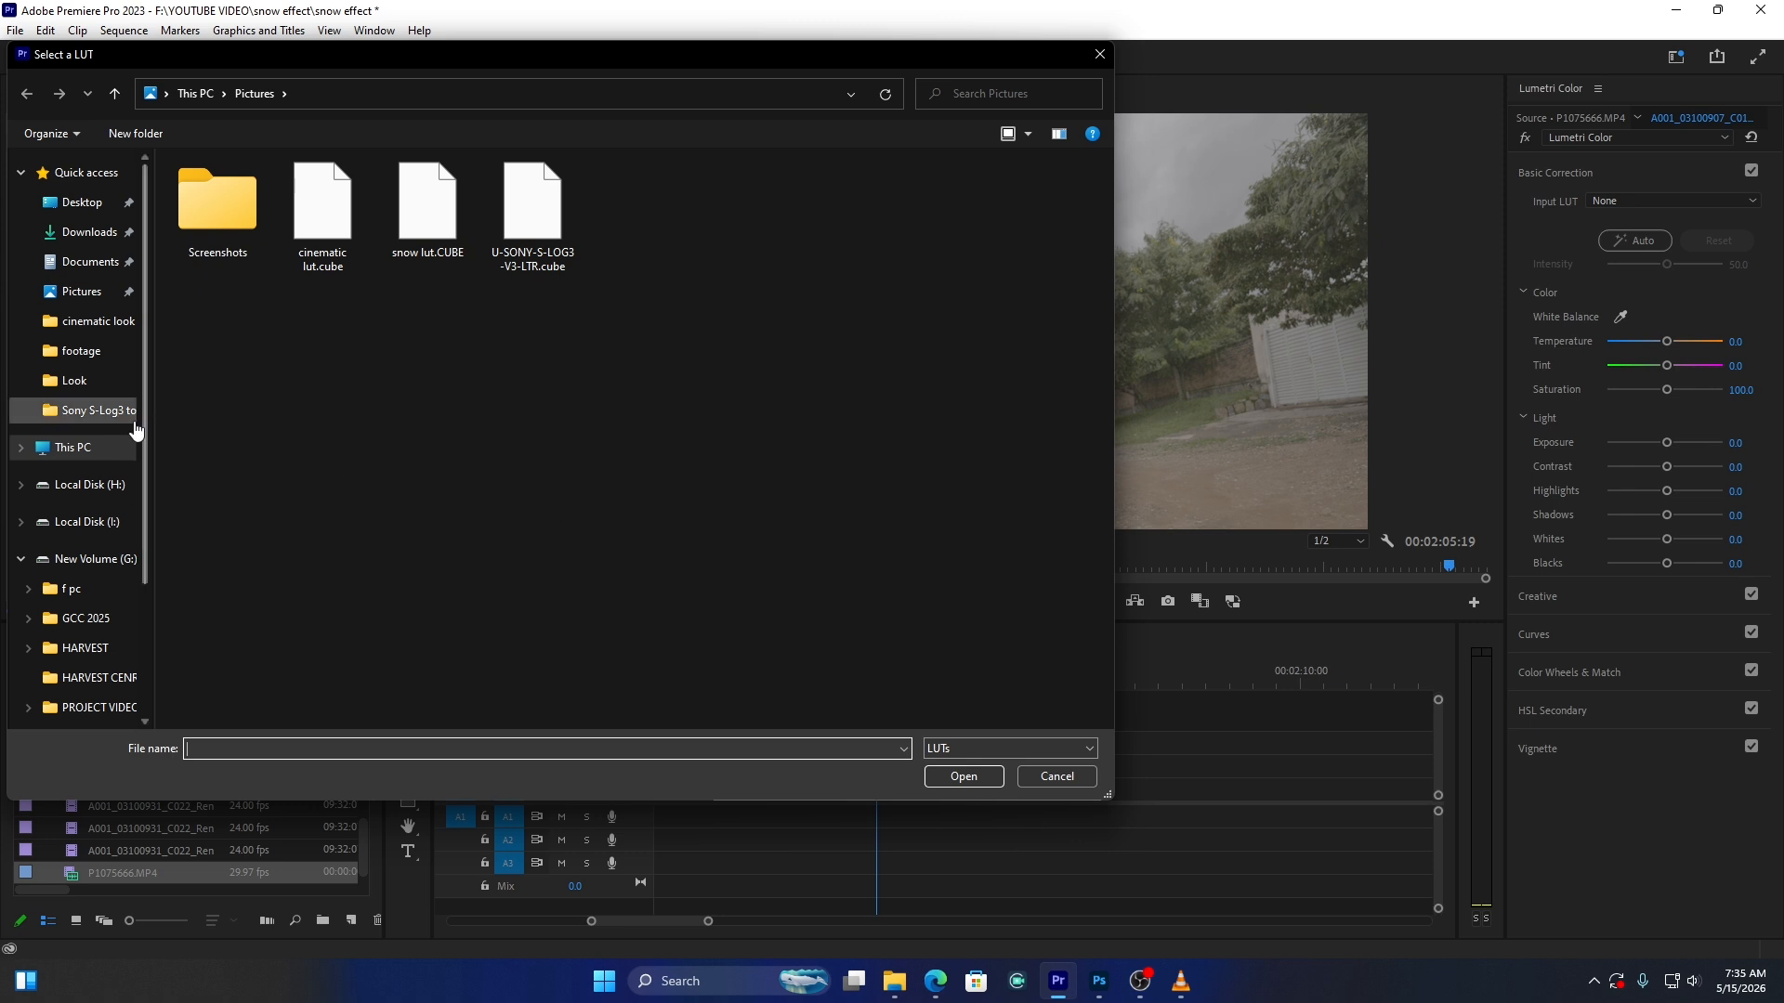
left_click(85, 410)
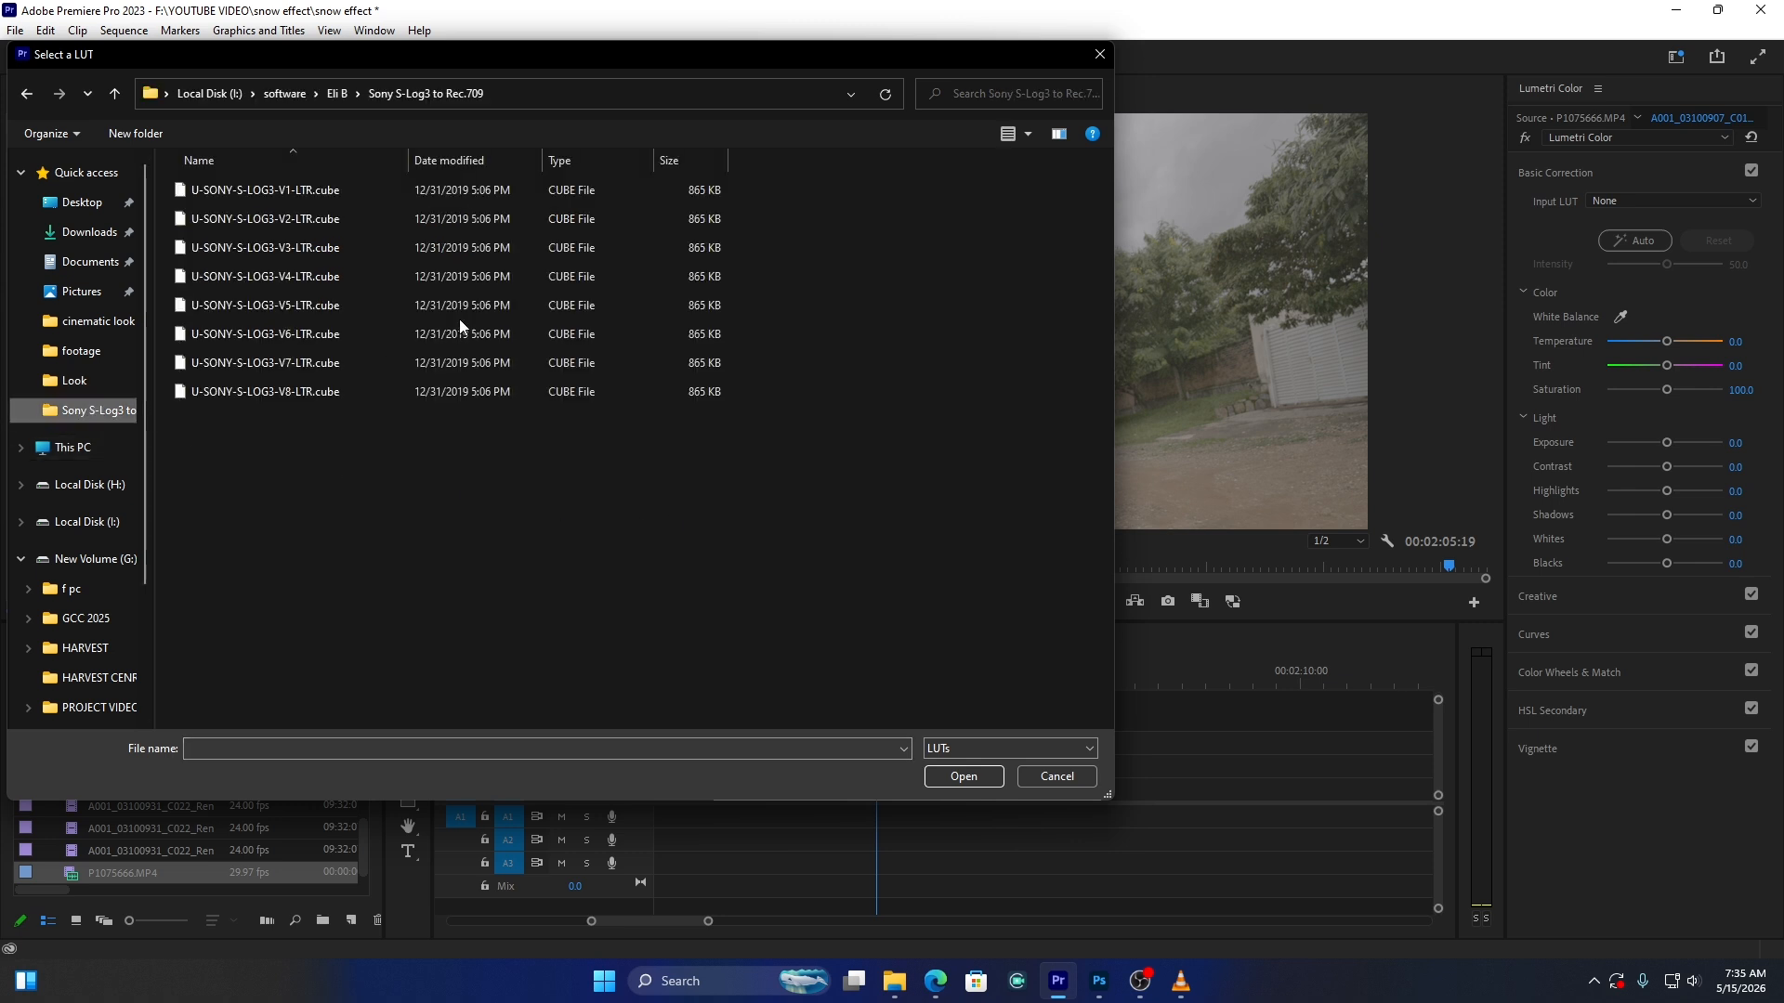
left_click(337, 94)
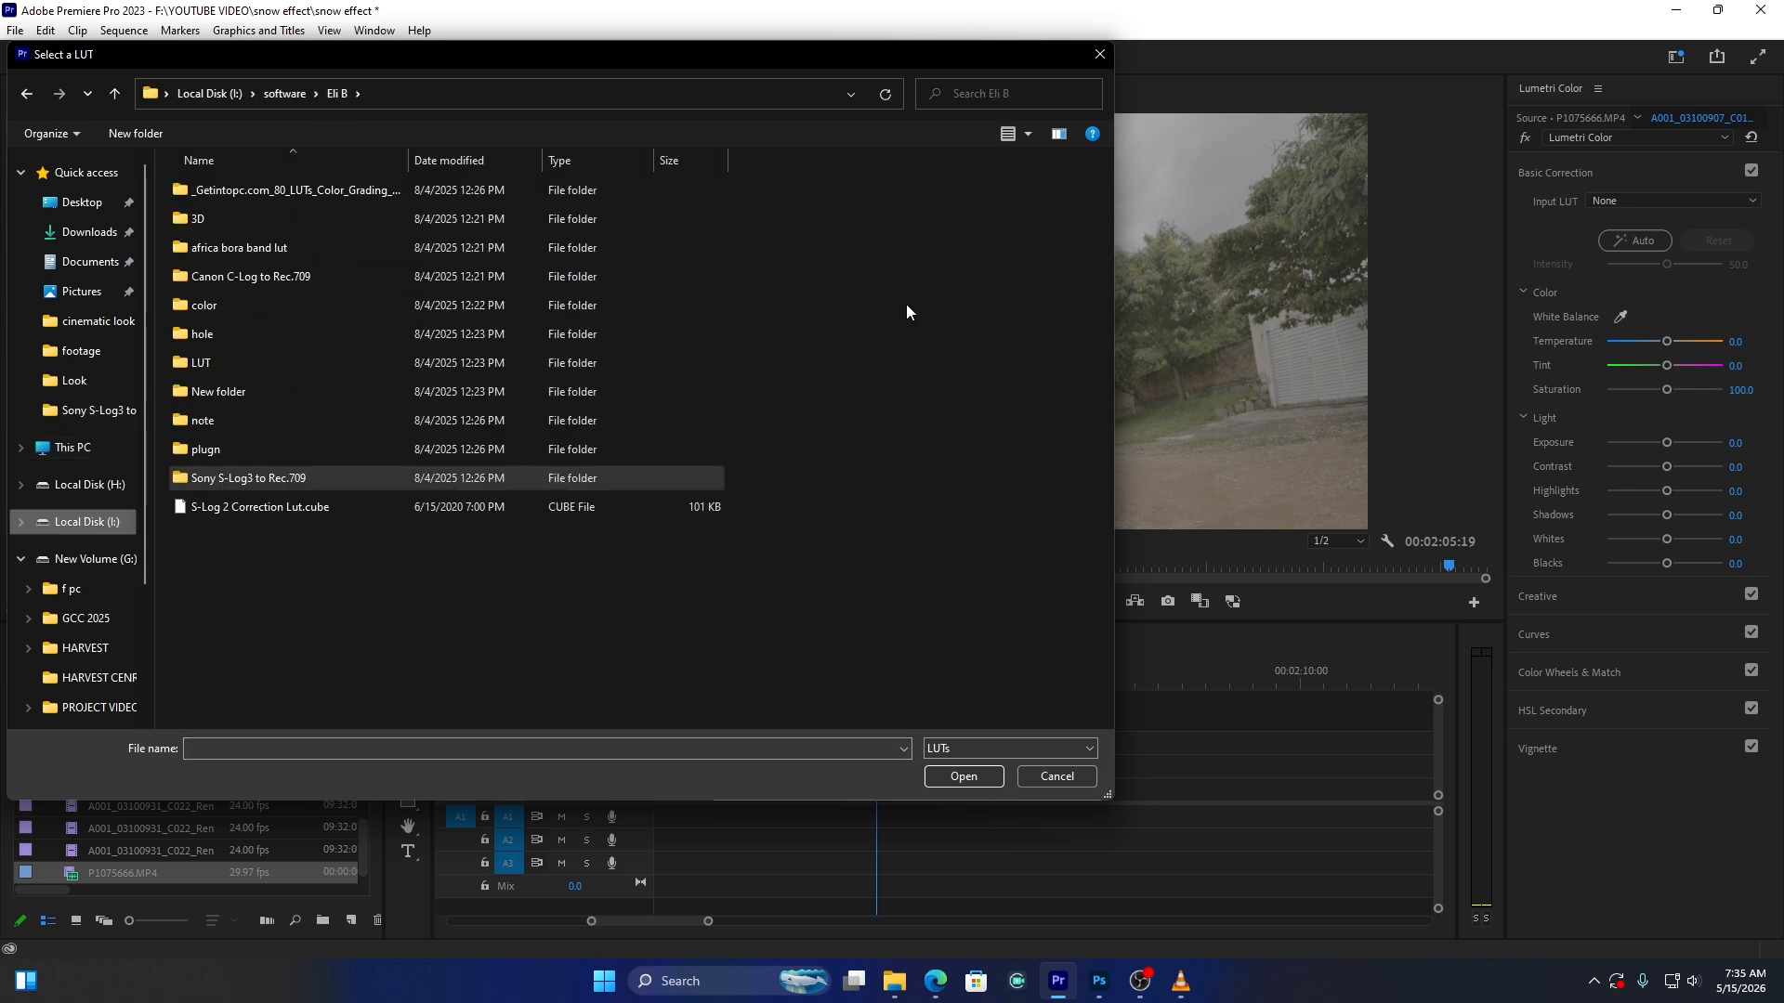
left_click(983, 93)
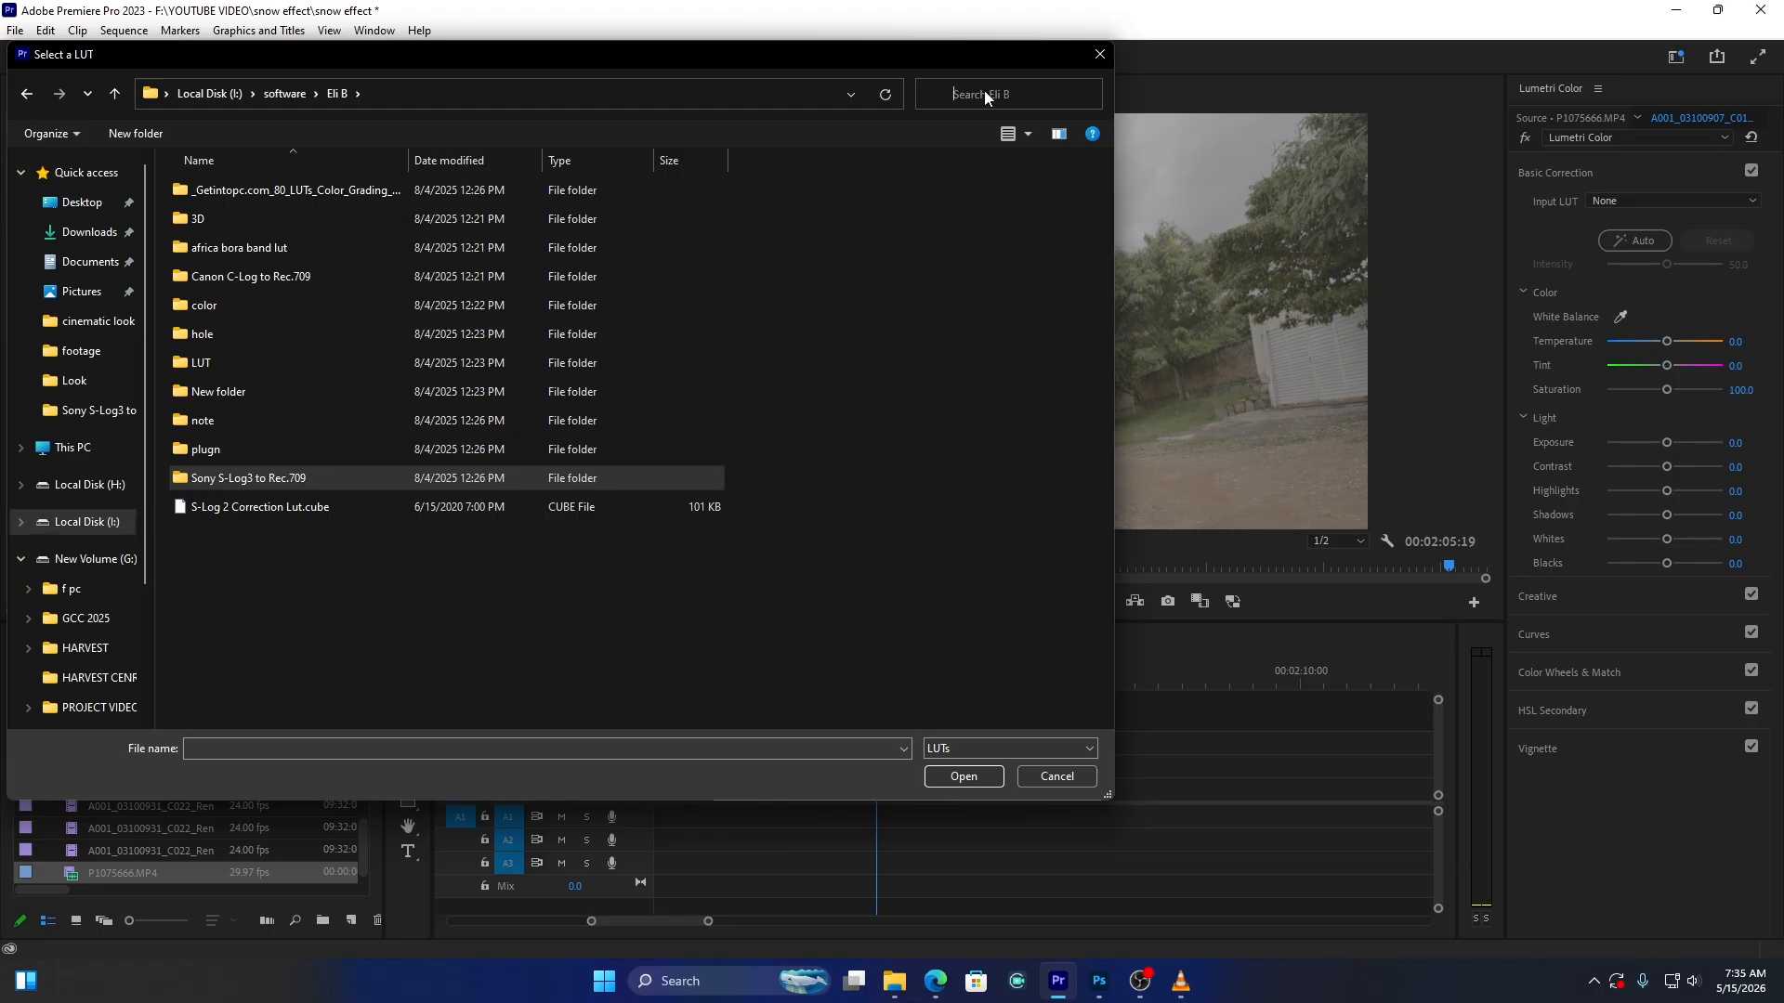
type("pana")
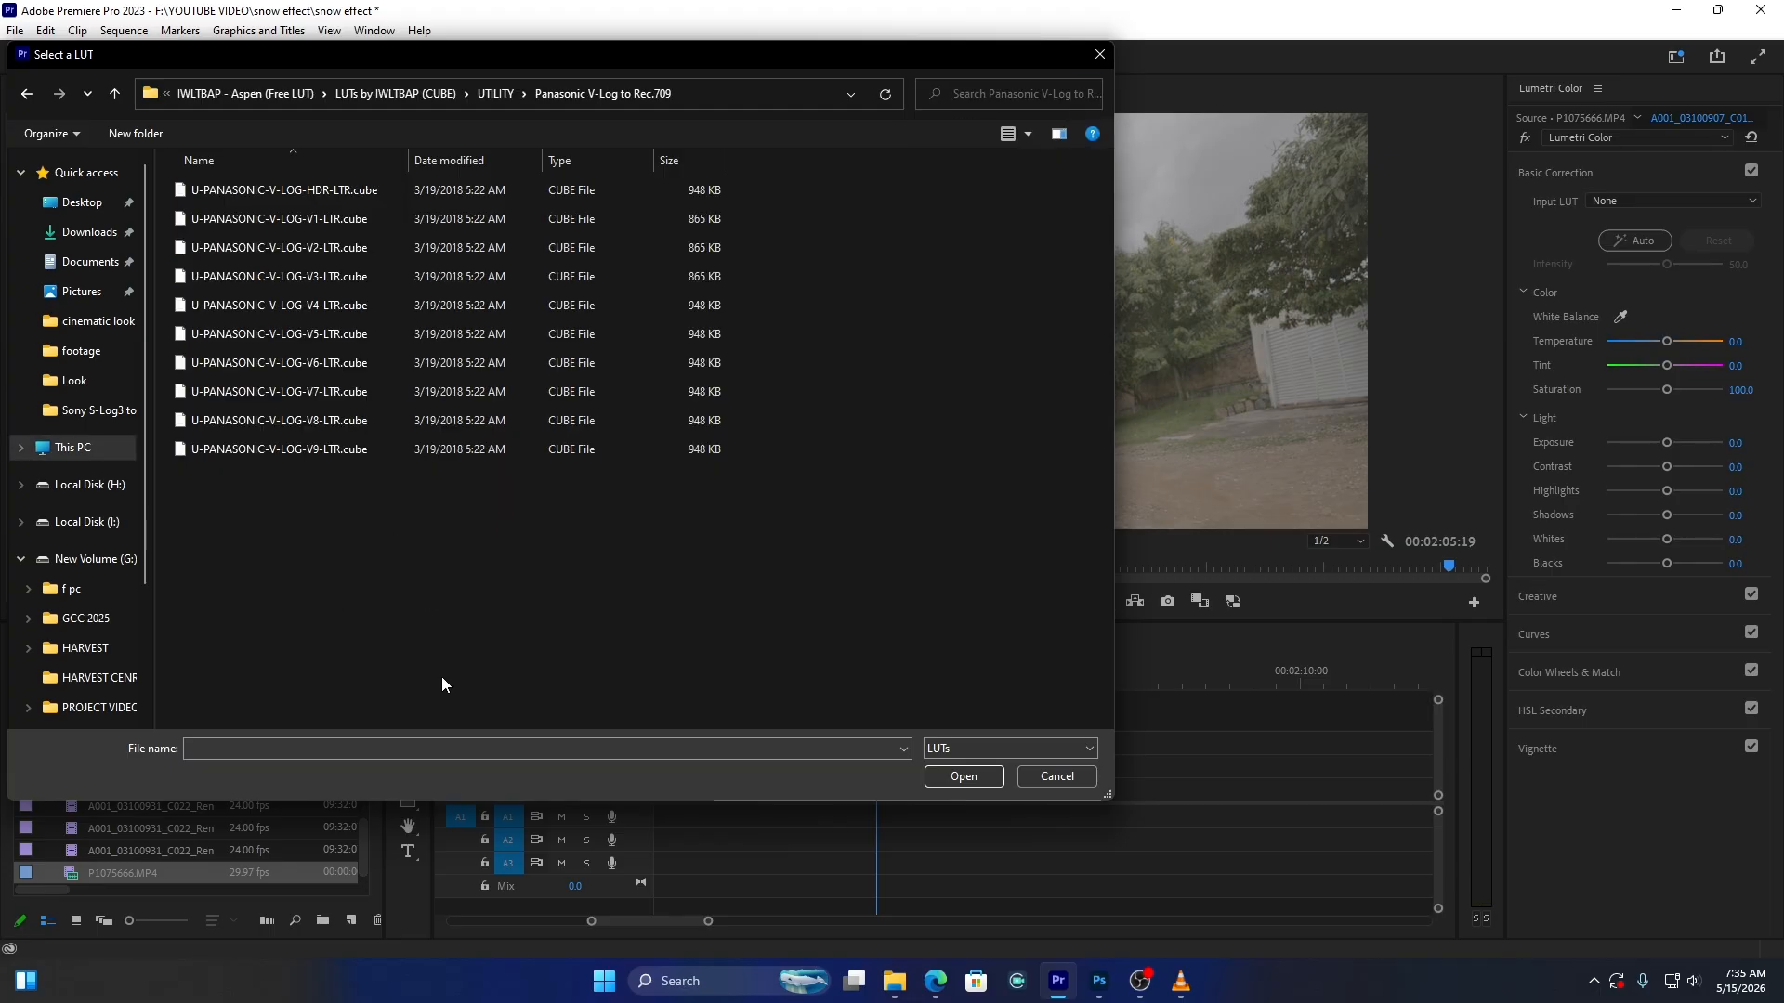
double_click(333, 258)
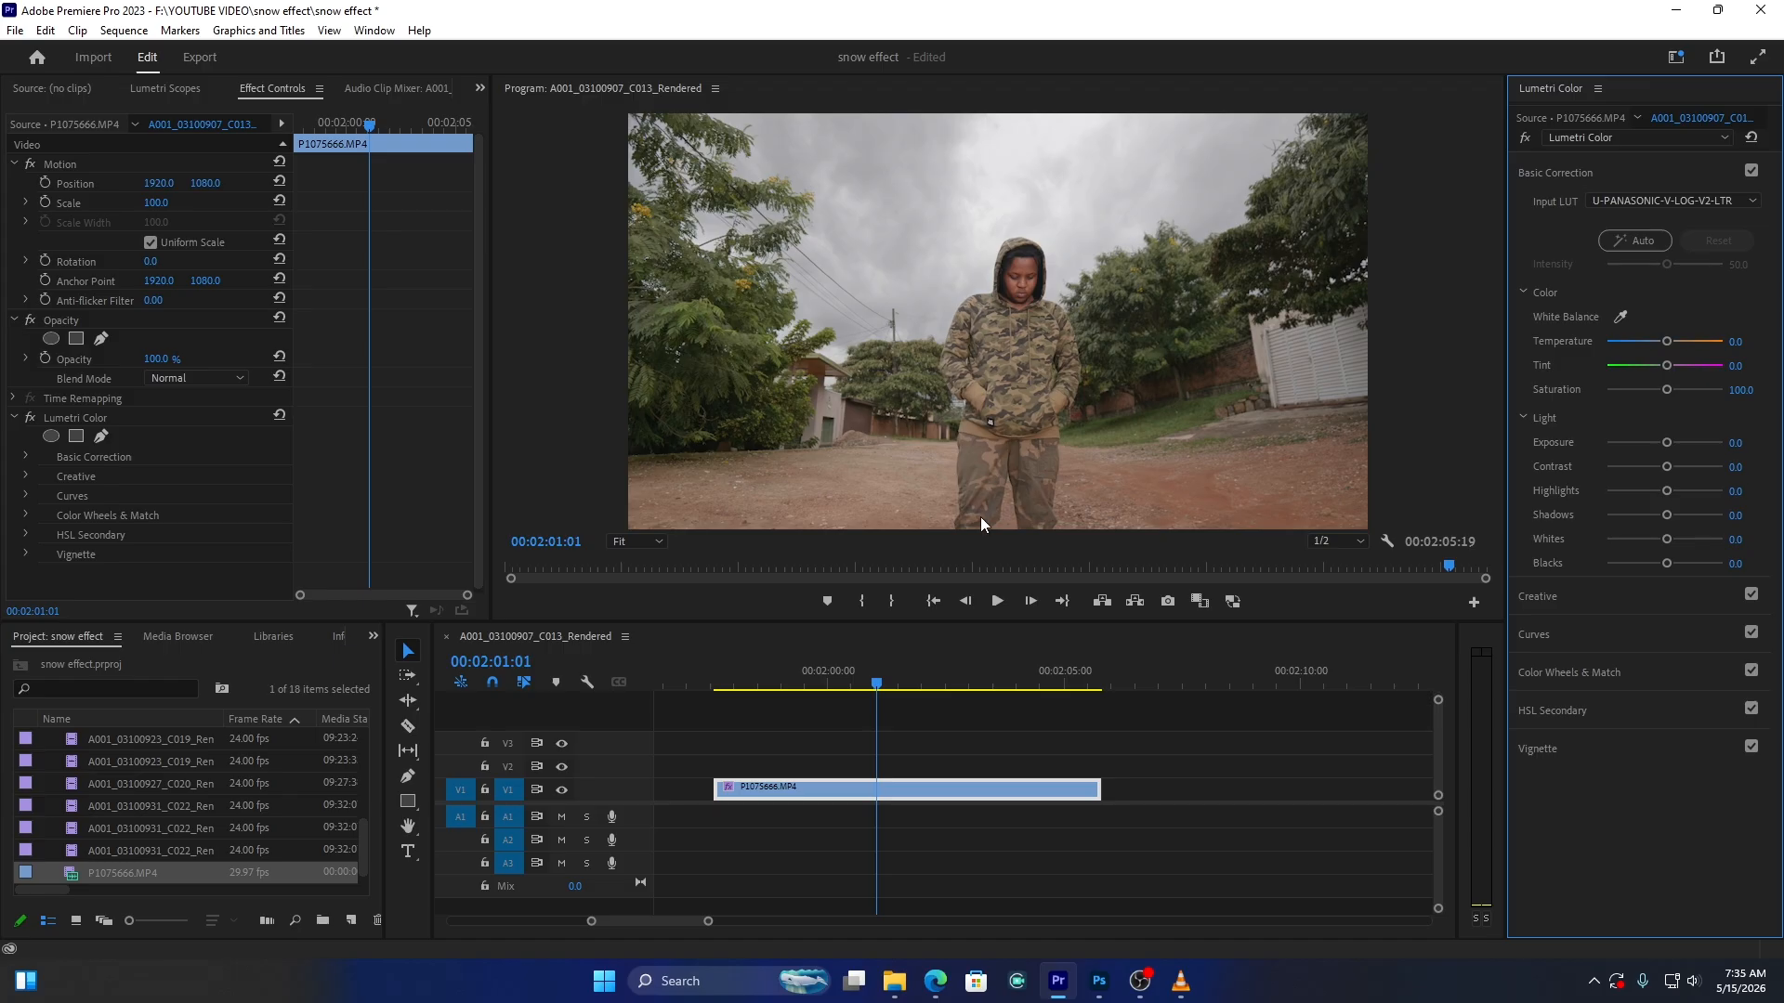
Raise the clip's Lumetri basic correction saturation to about 120.6
left_click_drag(709, 925, 689, 924)
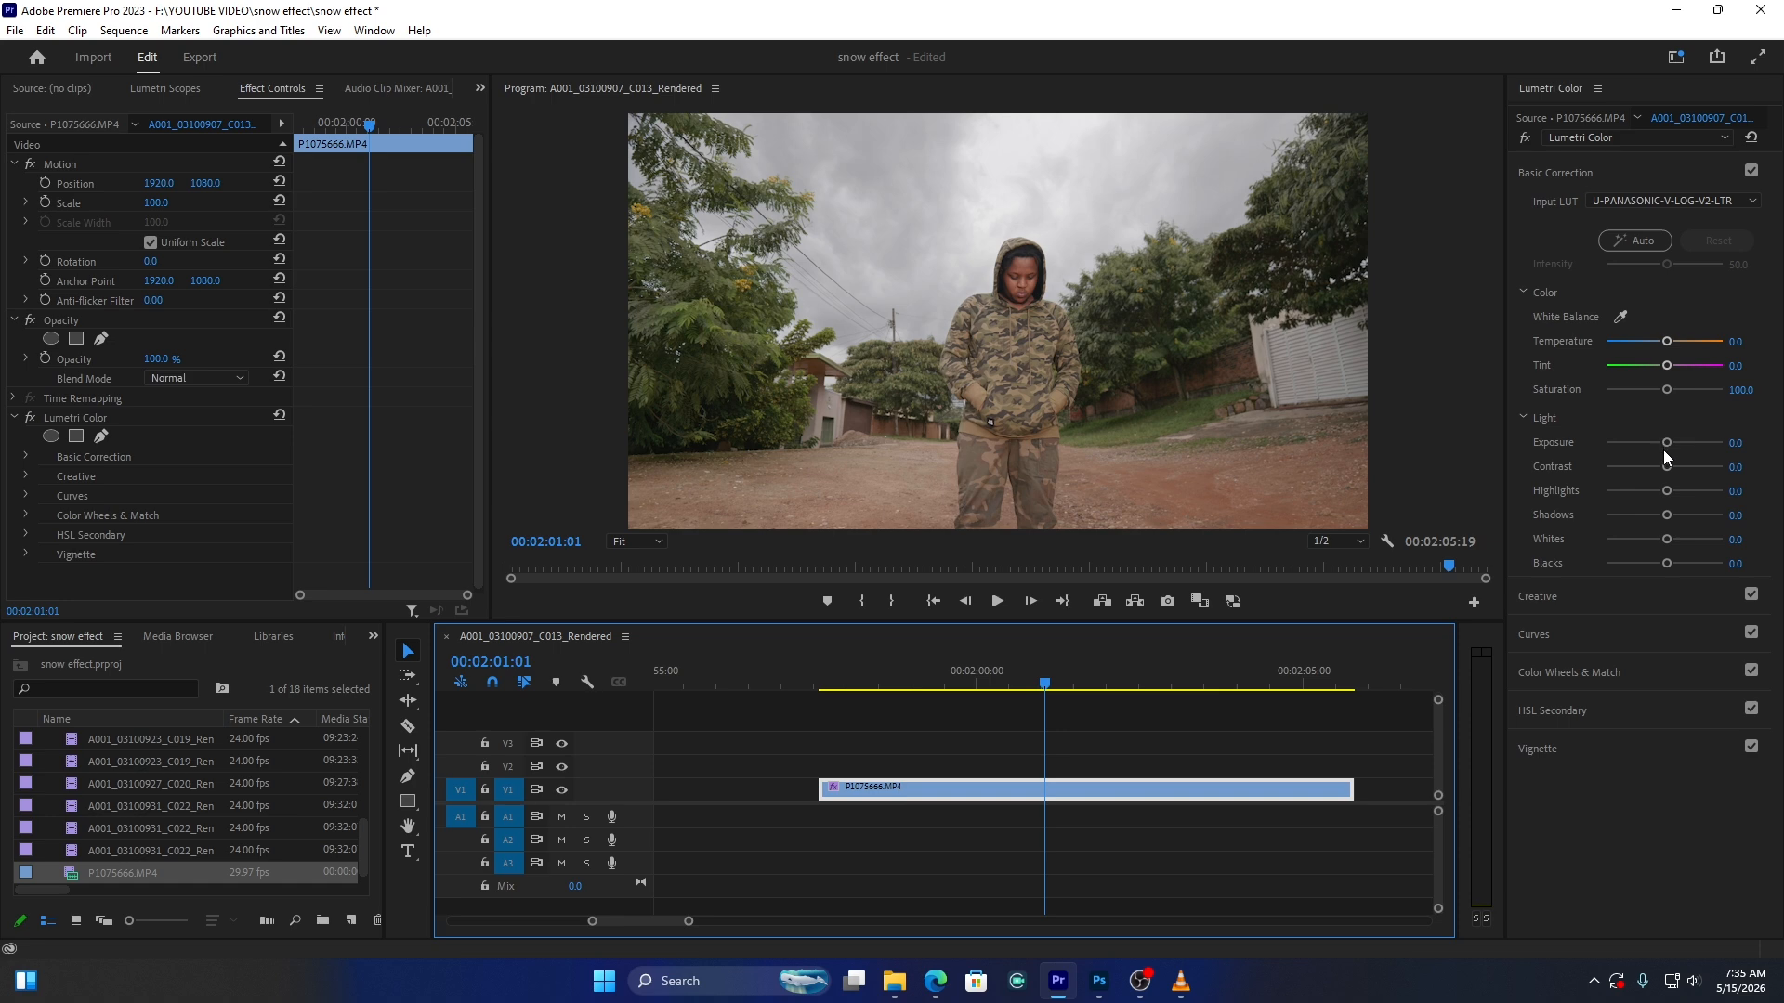
left_click_drag(1670, 397, 1675, 396)
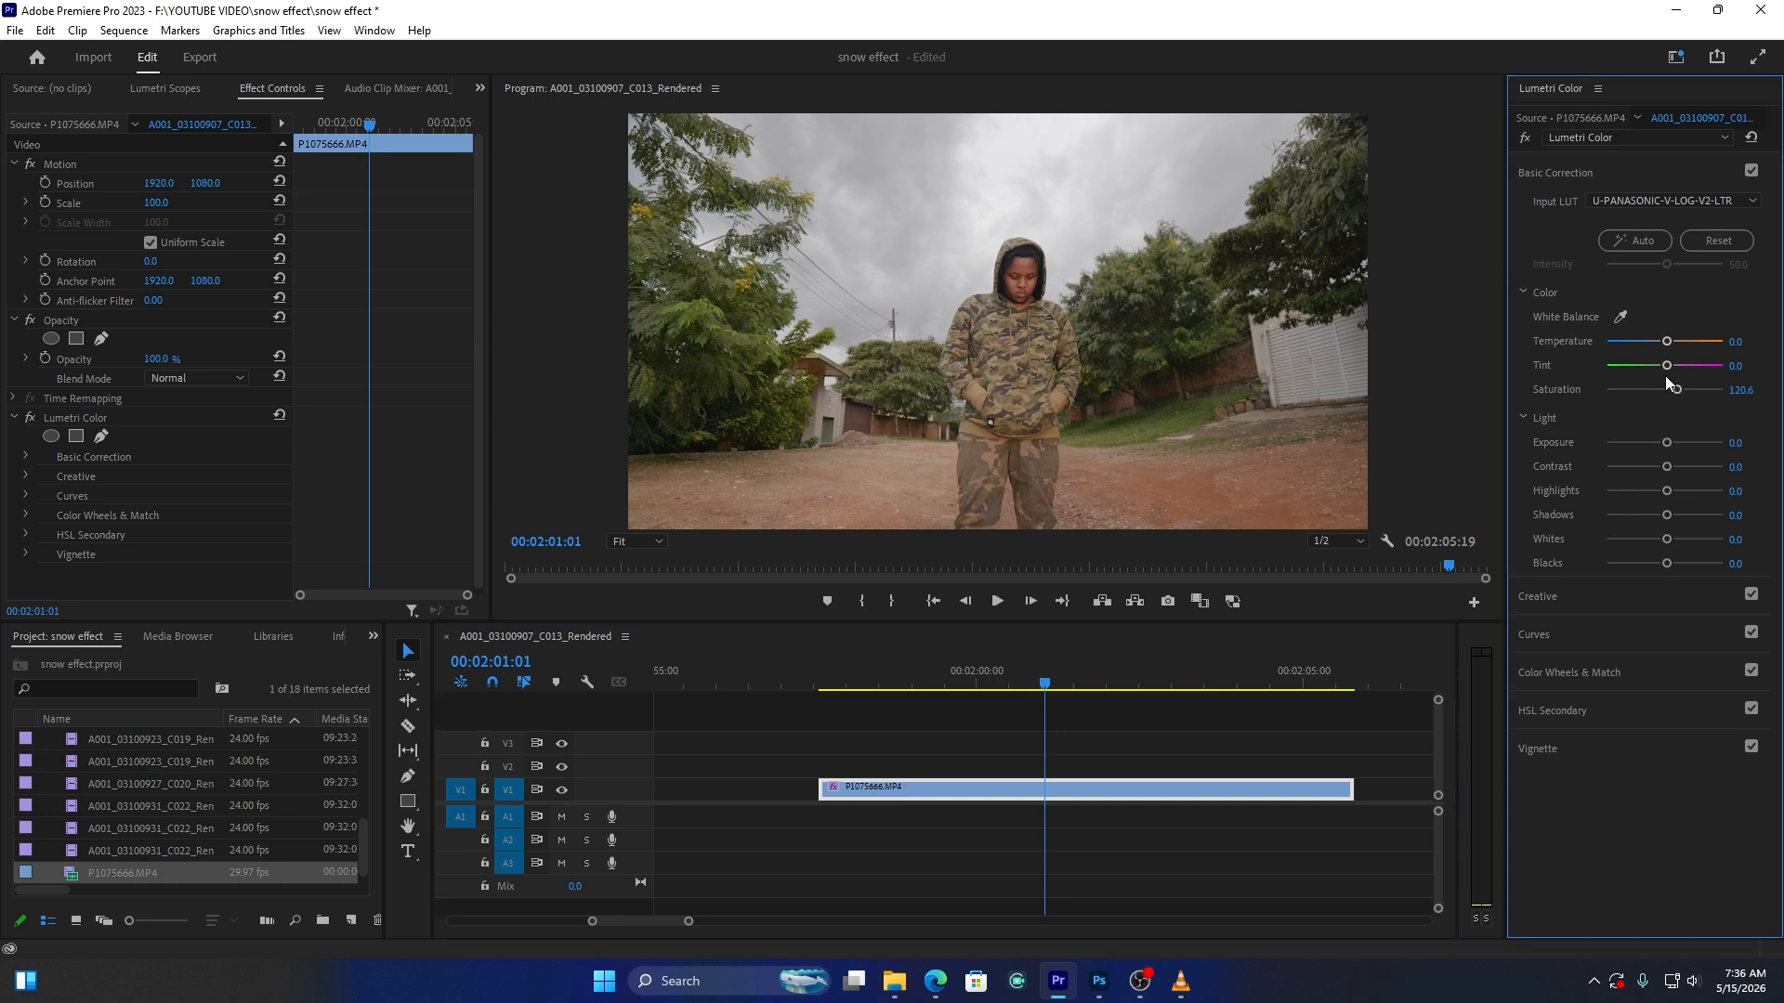
left_click(1561, 174)
Raise the yellow-green range on the Hue vs Sat curve, anchoring it with points at orange-yellow and green
left_click(1535, 251)
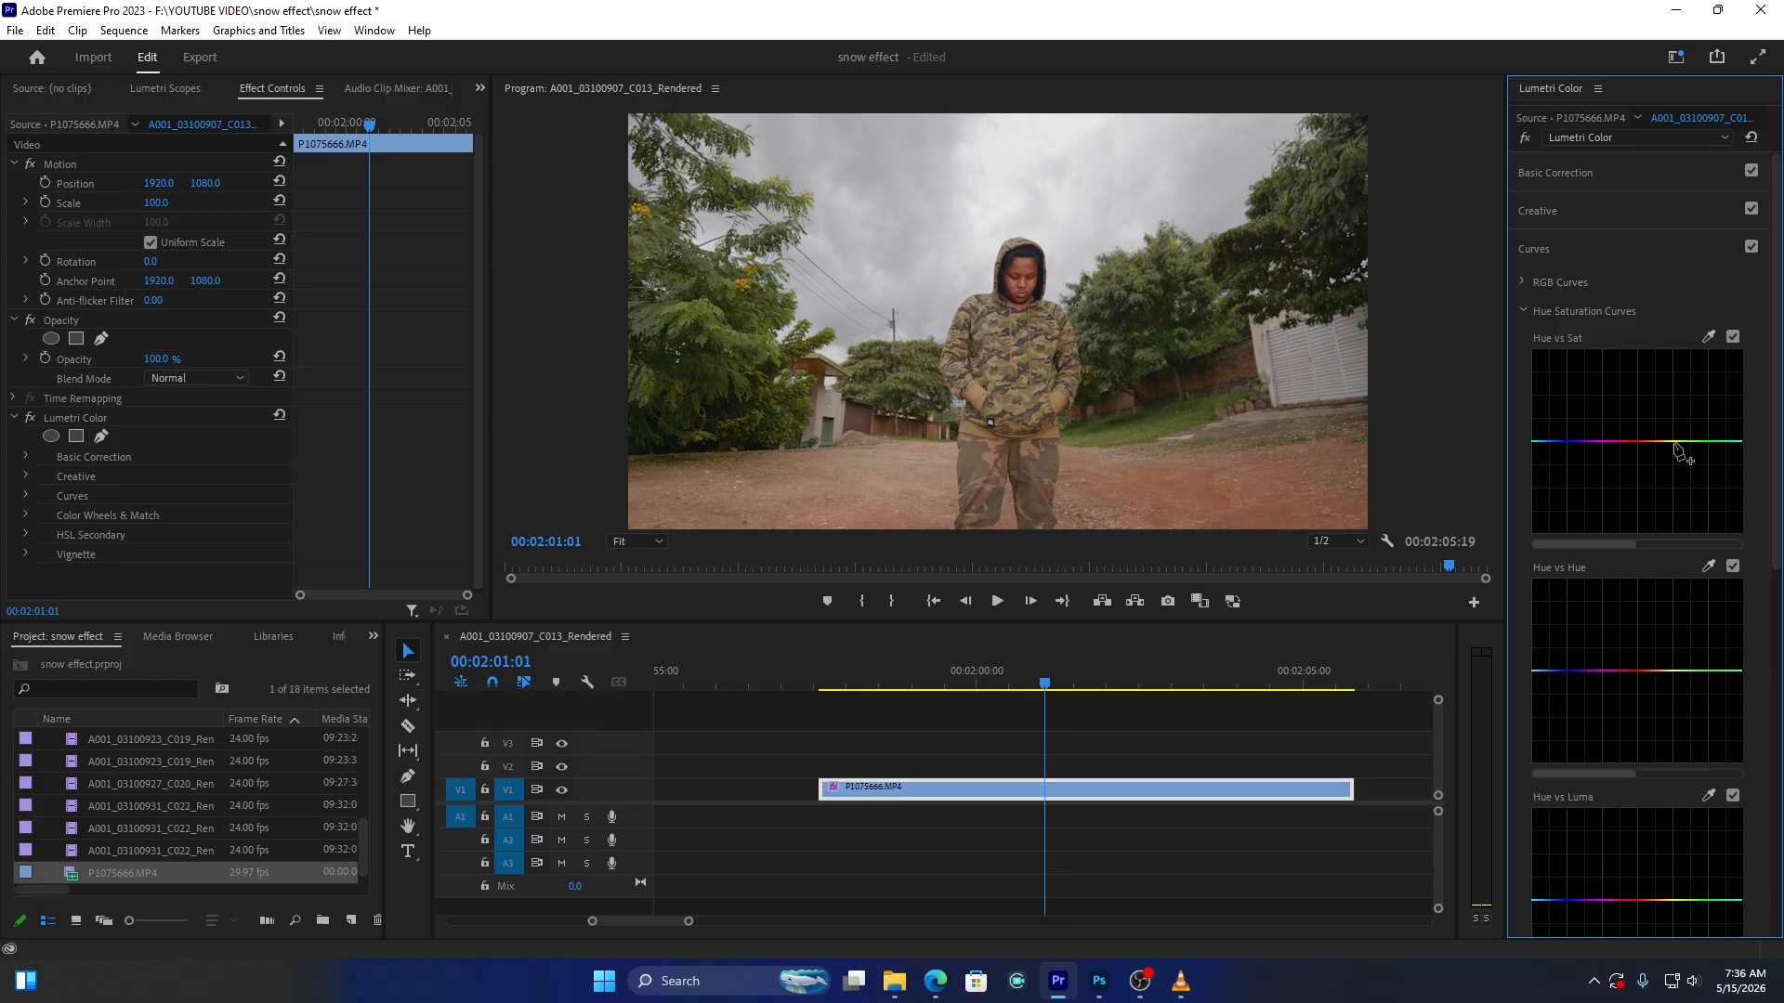
left_click(1667, 441)
left_click(1725, 442)
left_click_drag(1674, 441, 1678, 427)
Pull the yellow range of the Hue vs Hue curve down slightly between two anchor points, shifting the foliage towards green
scroll(1626, 648, "down", 1)
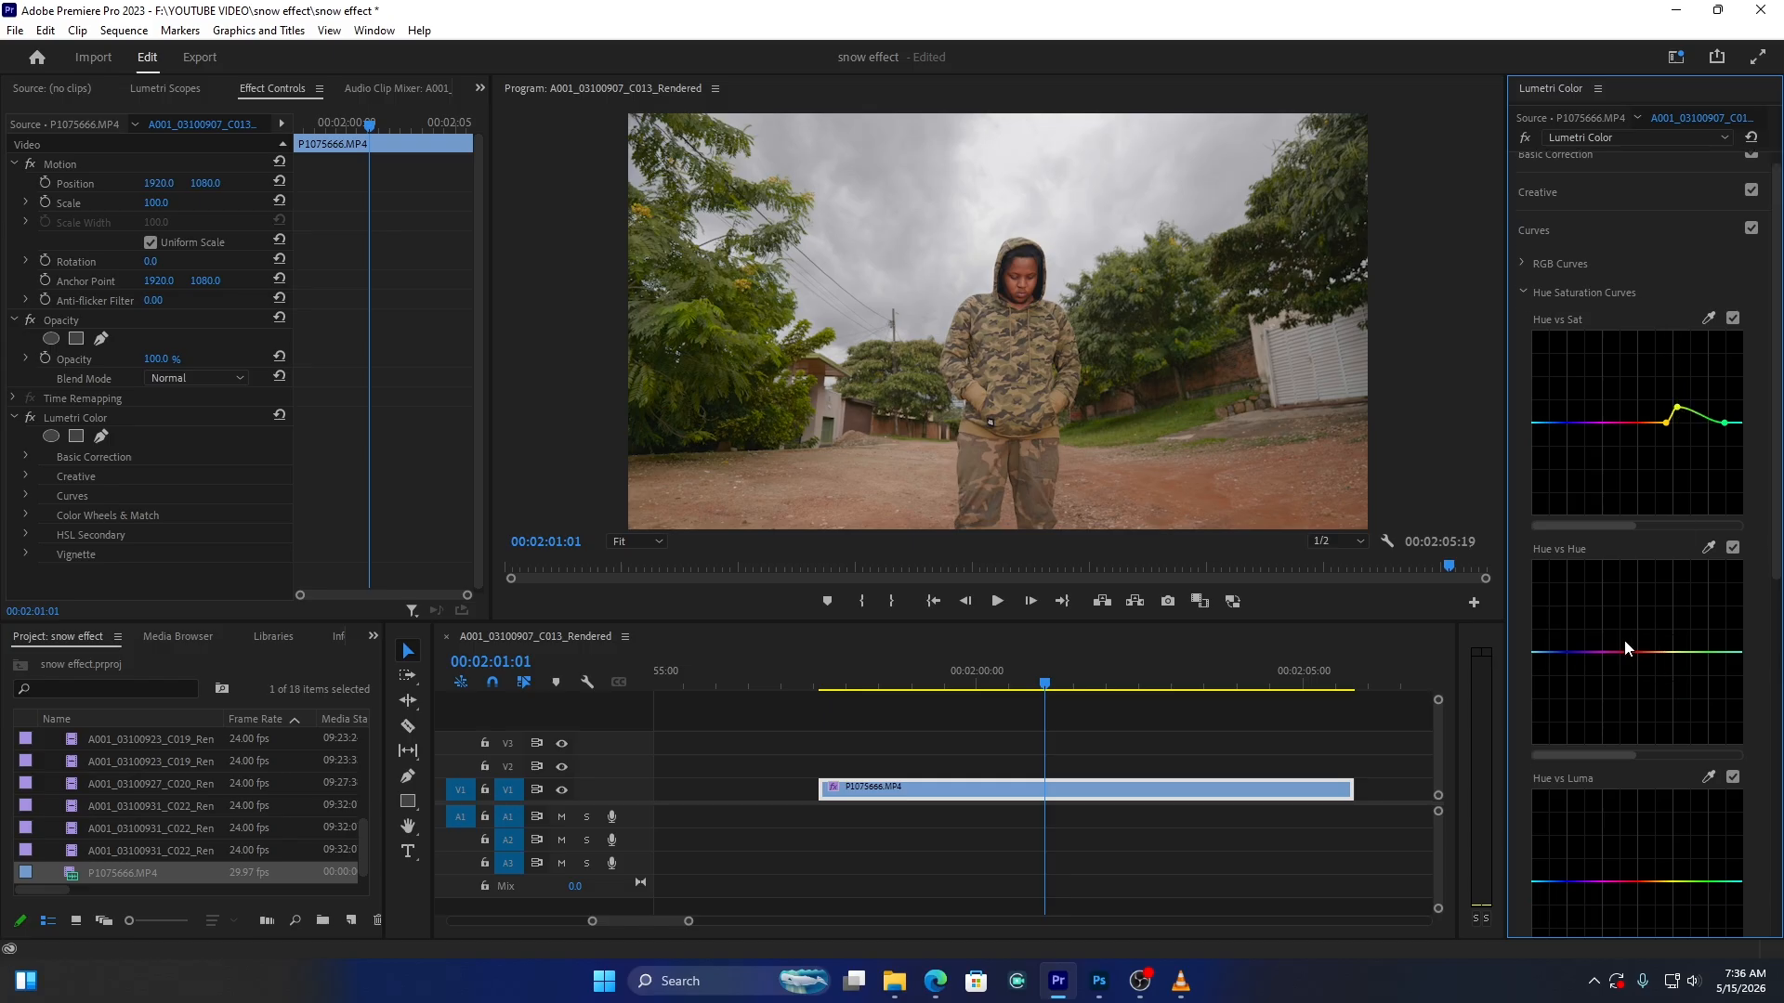
scroll(1627, 648, "down", 1)
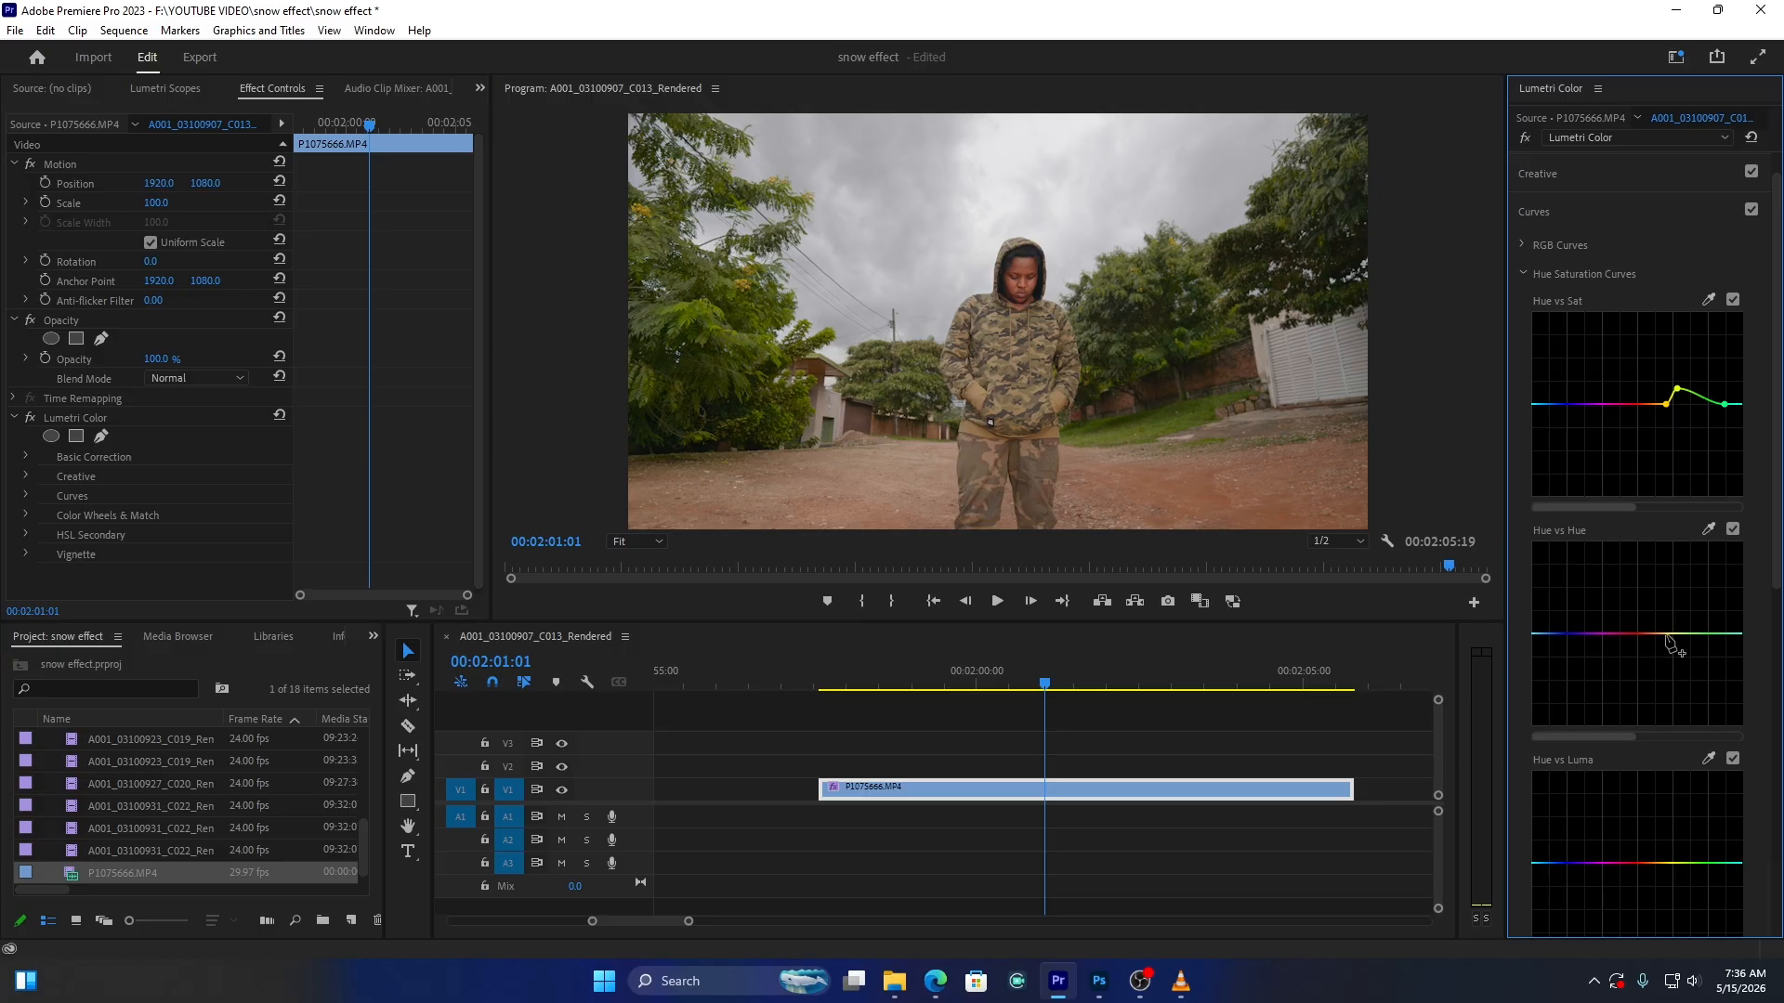
left_click(1663, 633)
left_click(1723, 634)
left_click(1675, 639)
left_click_drag(1677, 643, 1676, 649)
Export the frame at 00:02:02:22 as a JPEG still to the Pictures folder, imported into the project
left_click(1085, 704)
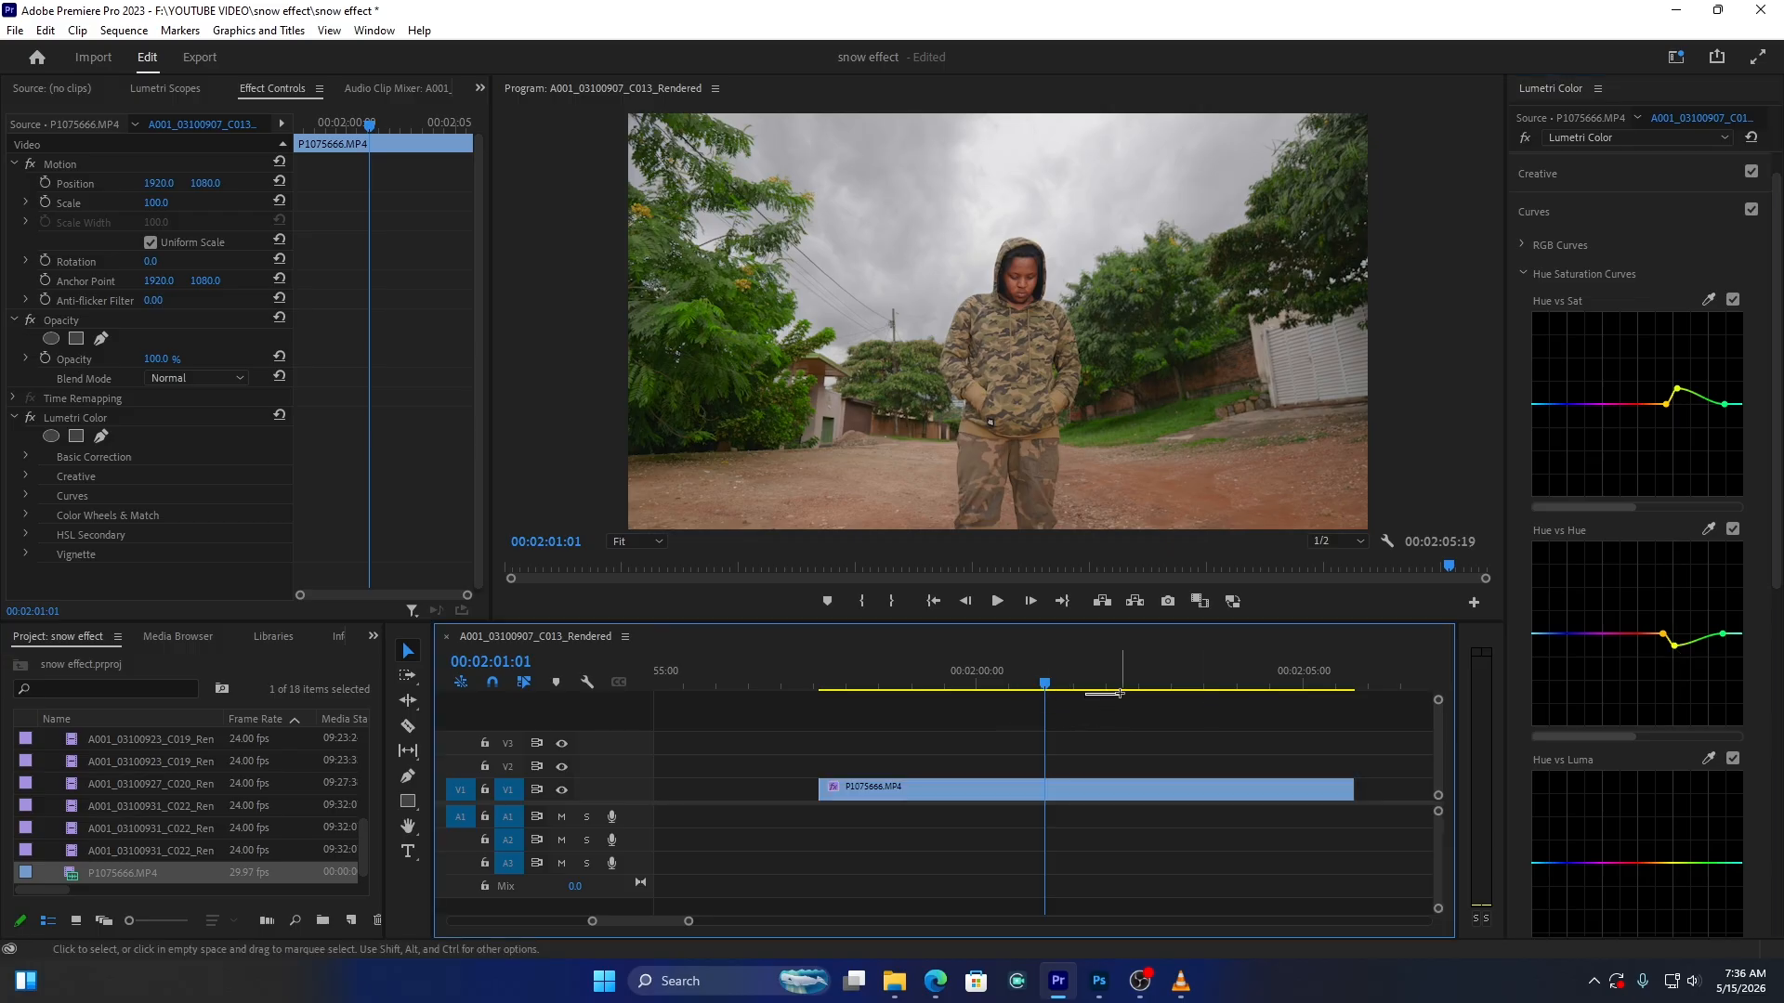
left_click_drag(1119, 690, 1171, 690)
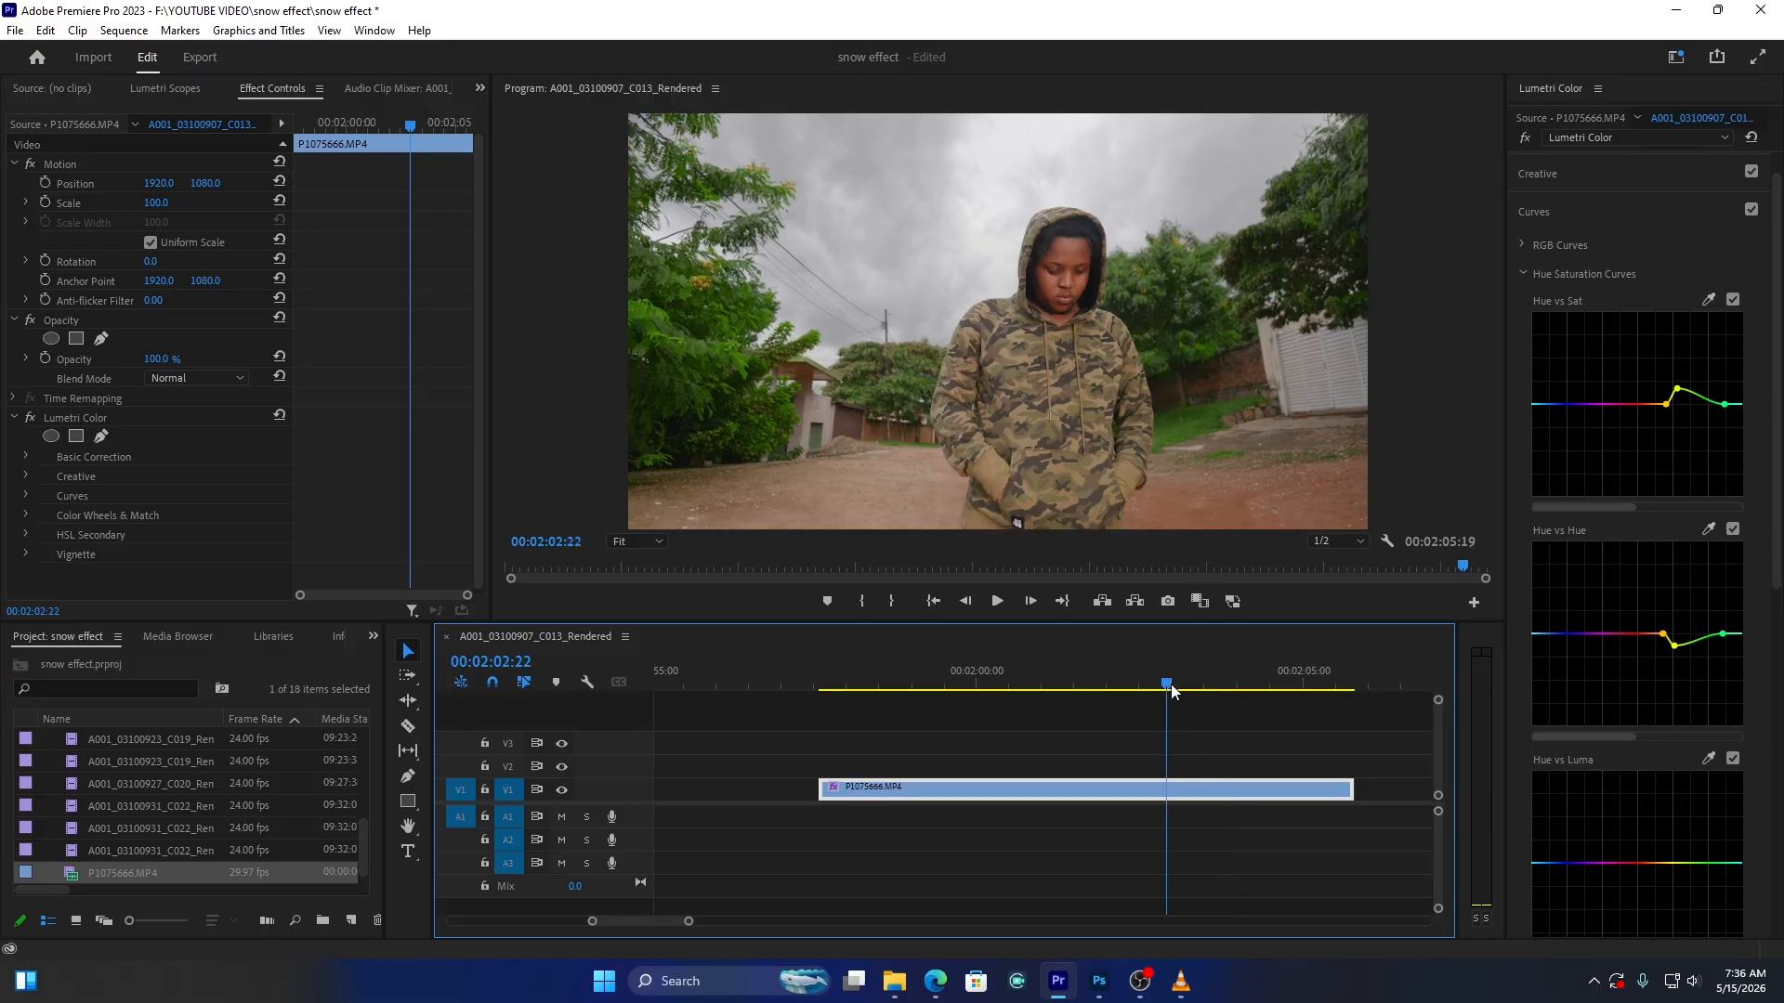
left_click_drag(691, 923, 764, 922)
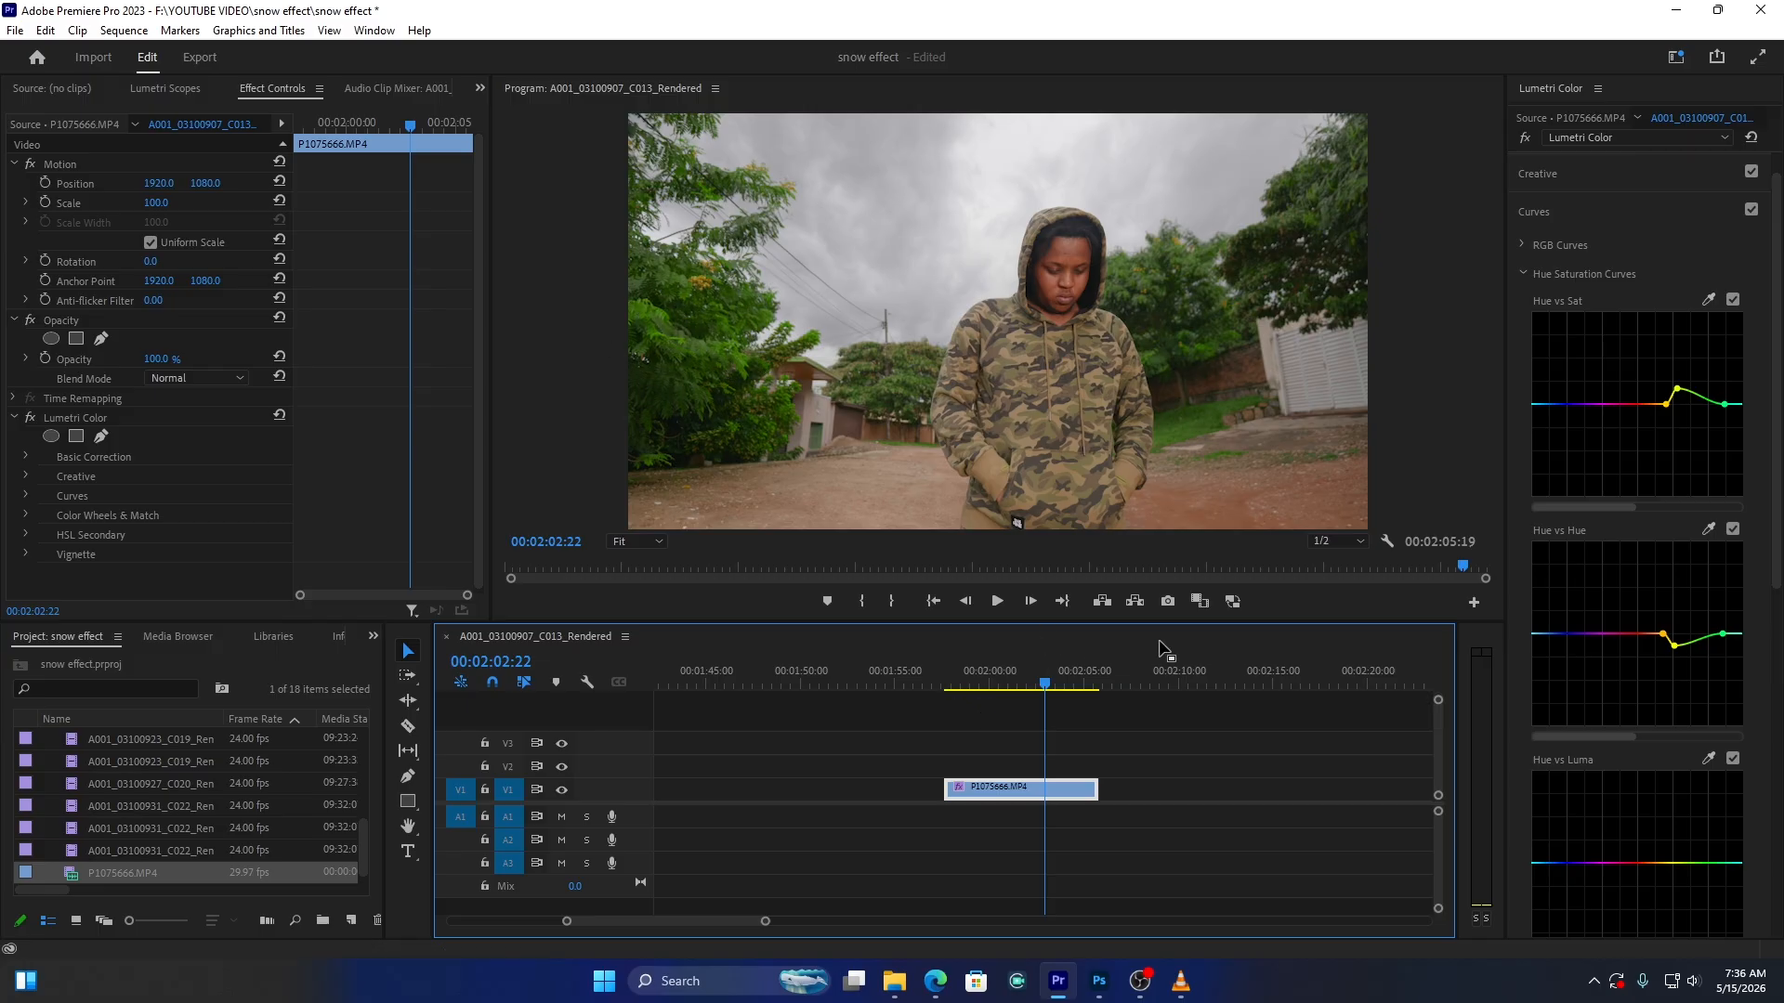
left_click(1171, 604)
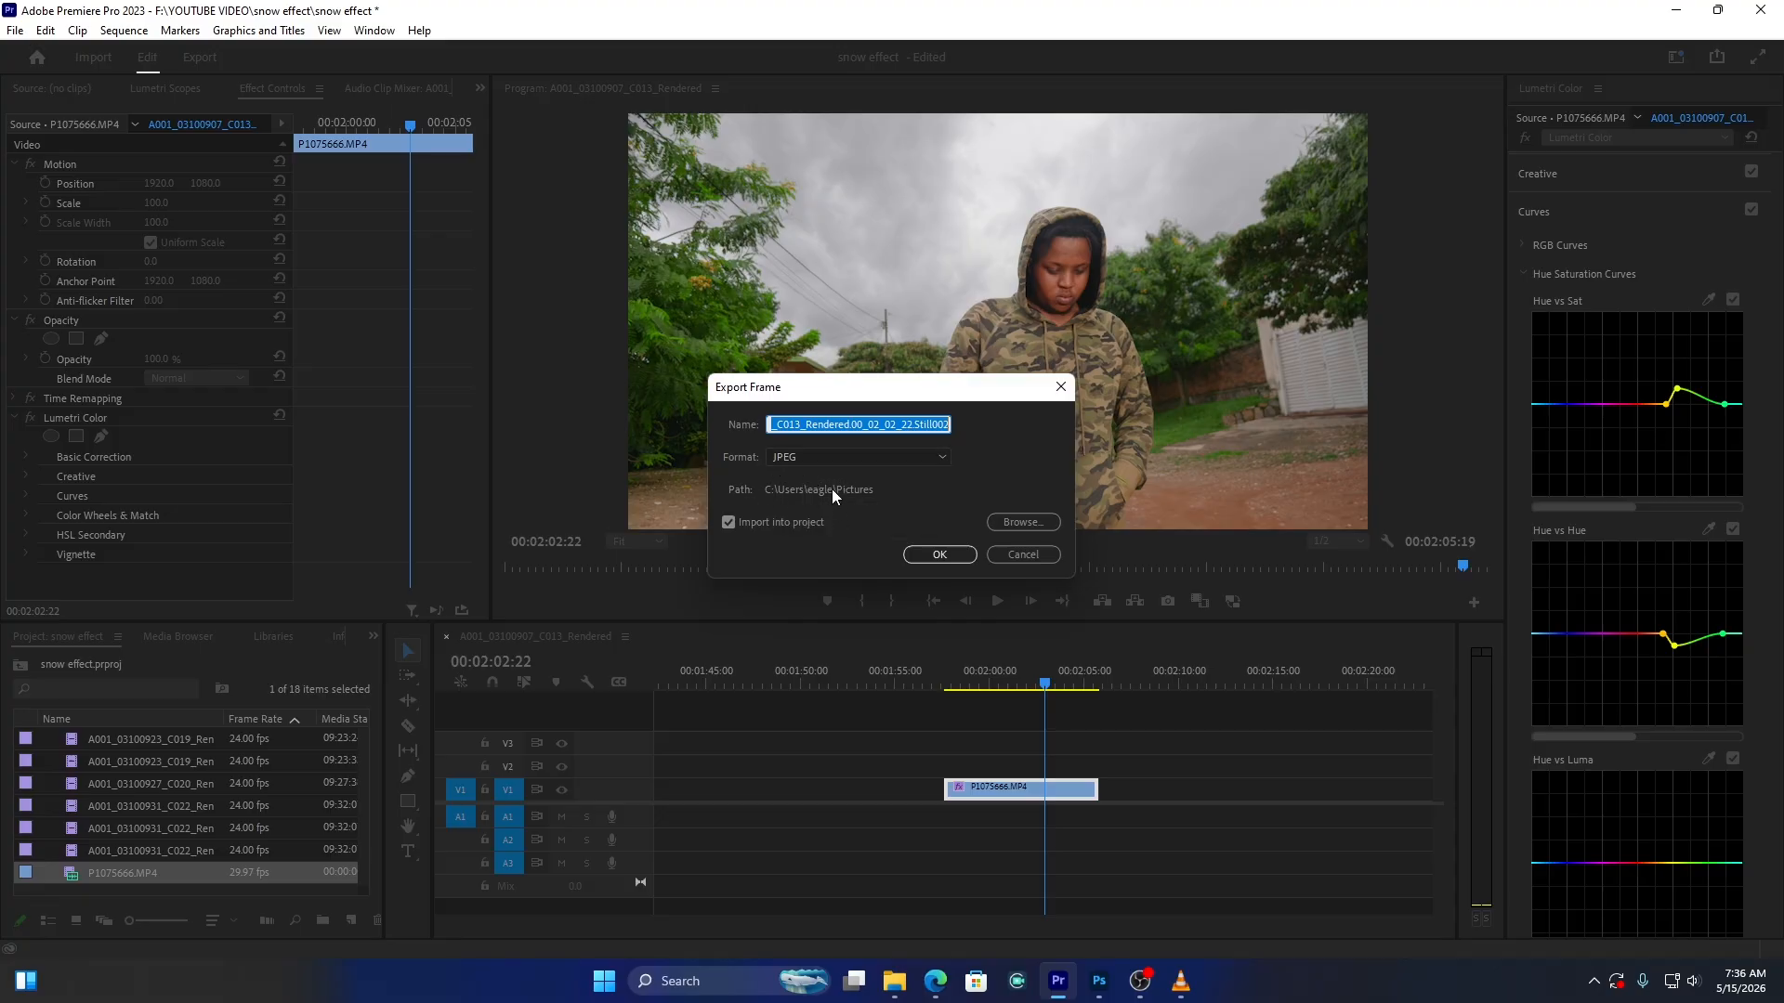
left_click(945, 552)
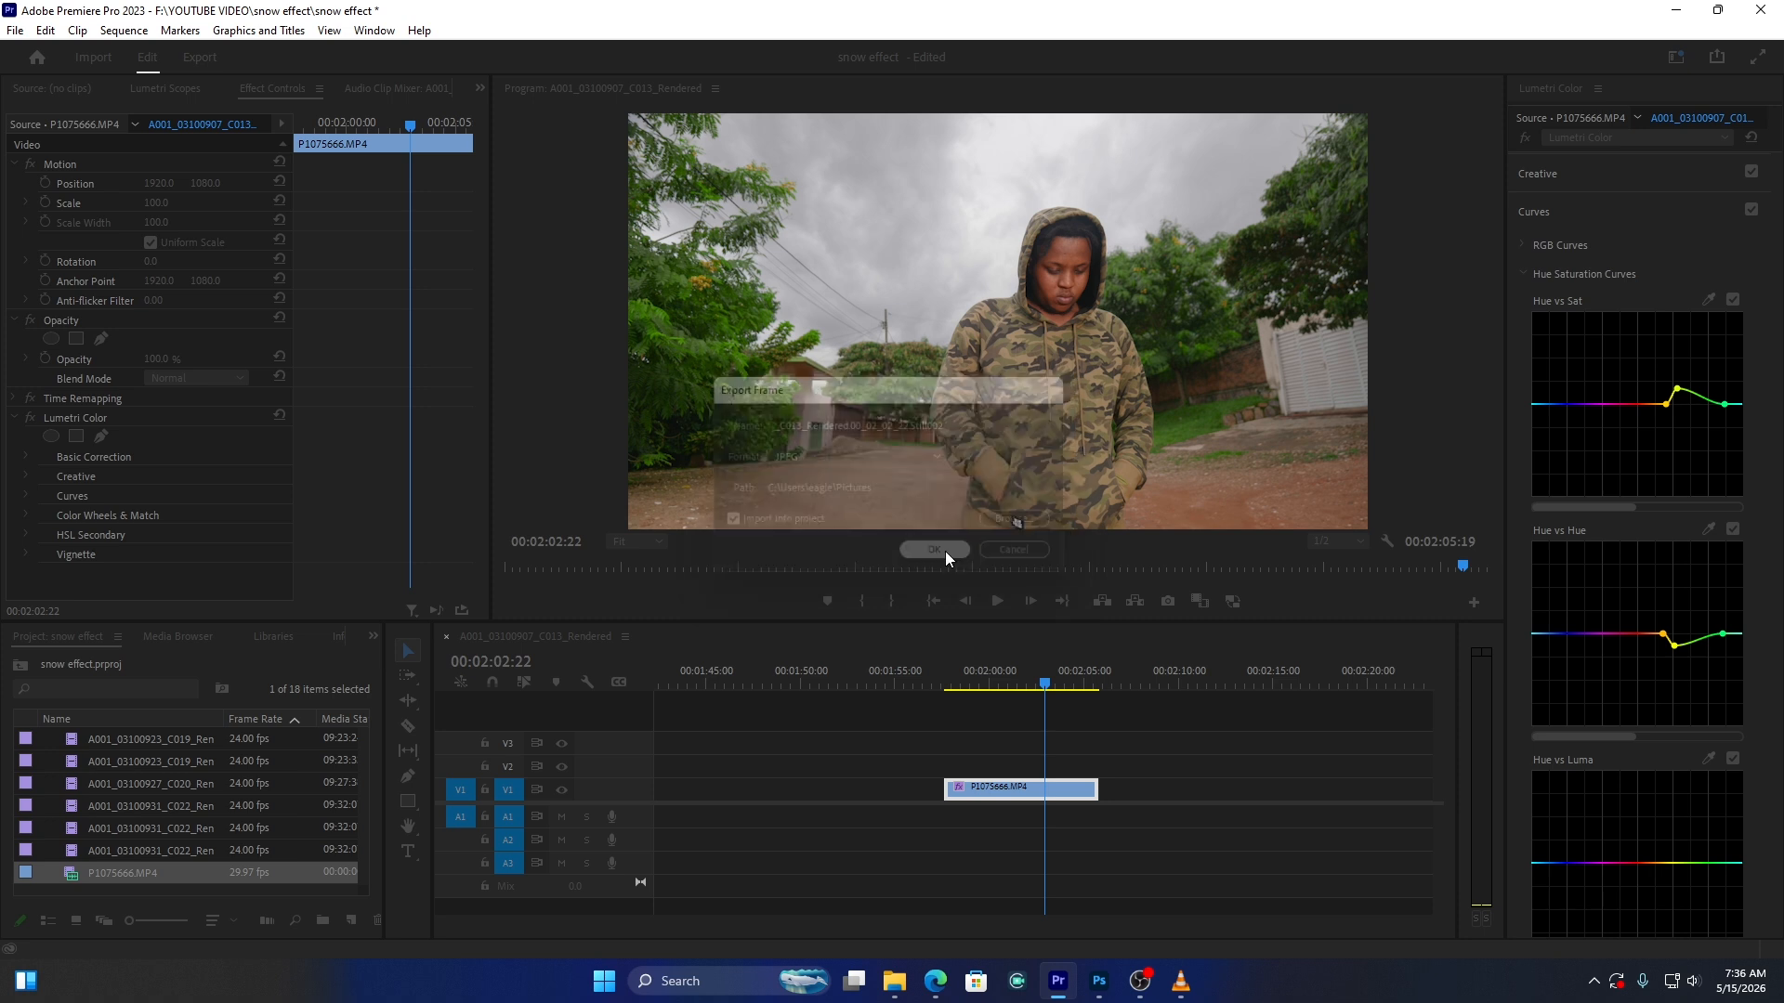
left_click(1230, 803)
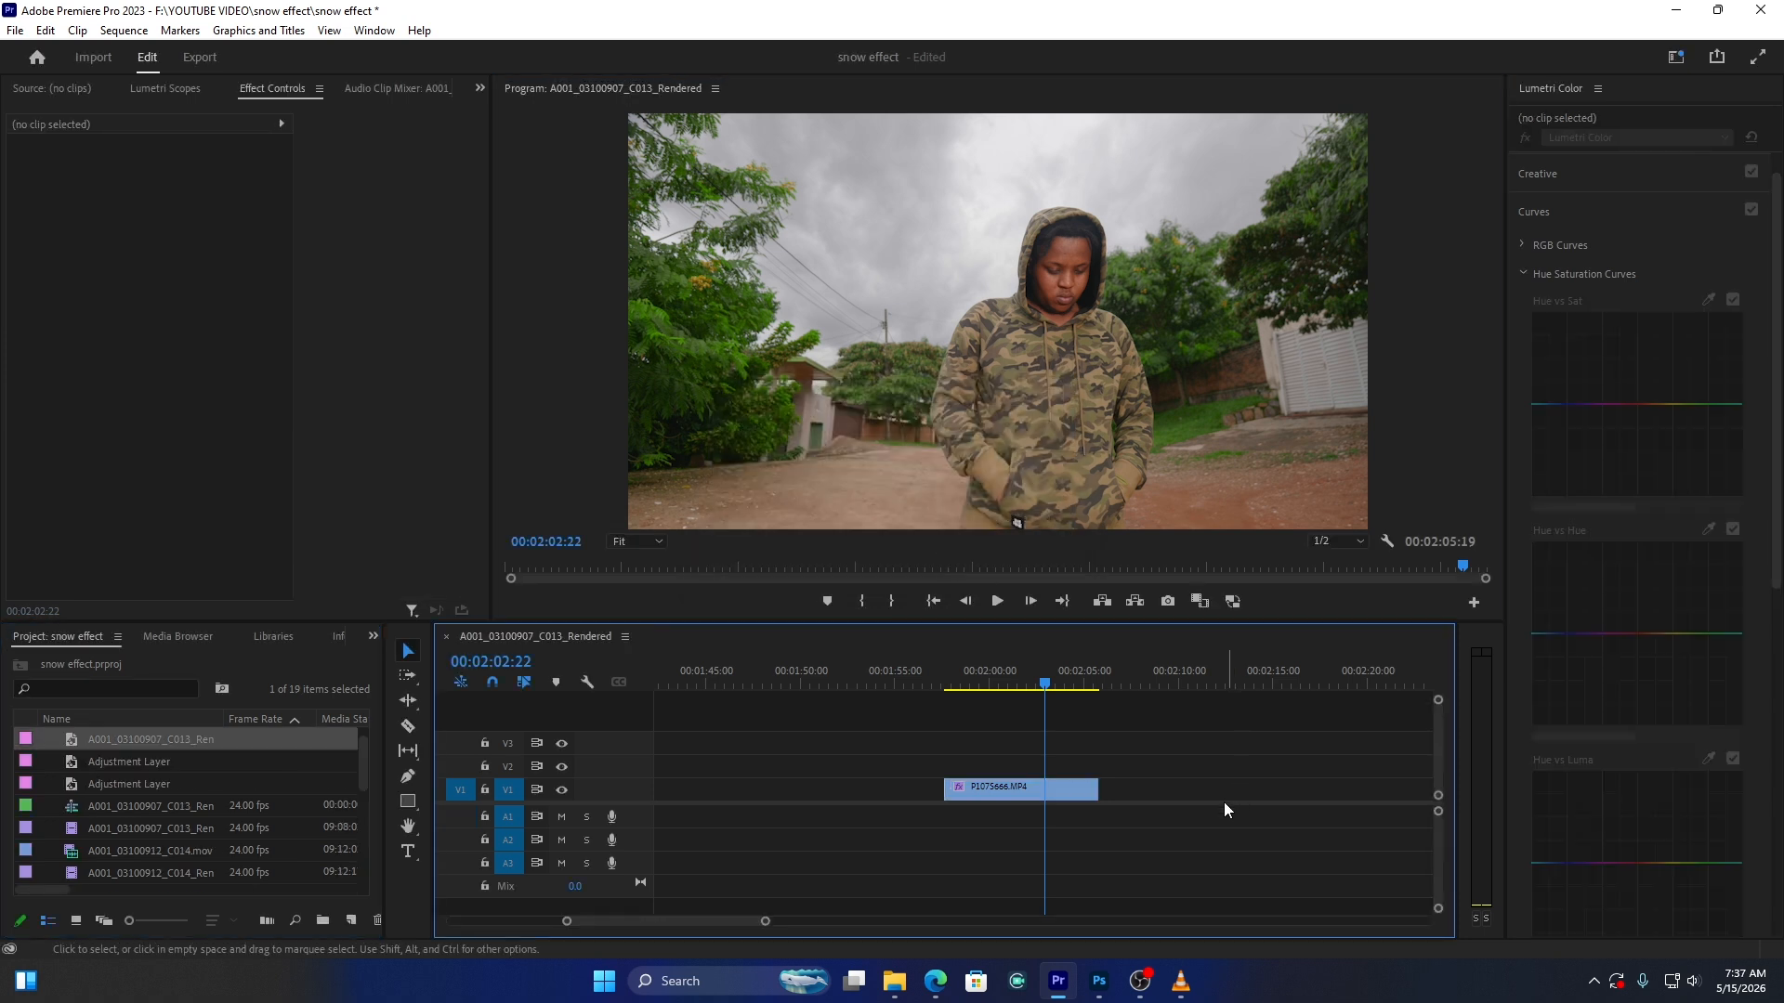
Switch to Photoshop and open the exported still A001_03100907_C013_Rendered.00_02_02_22.Still002 from the Pictures folder
left_click(1102, 987)
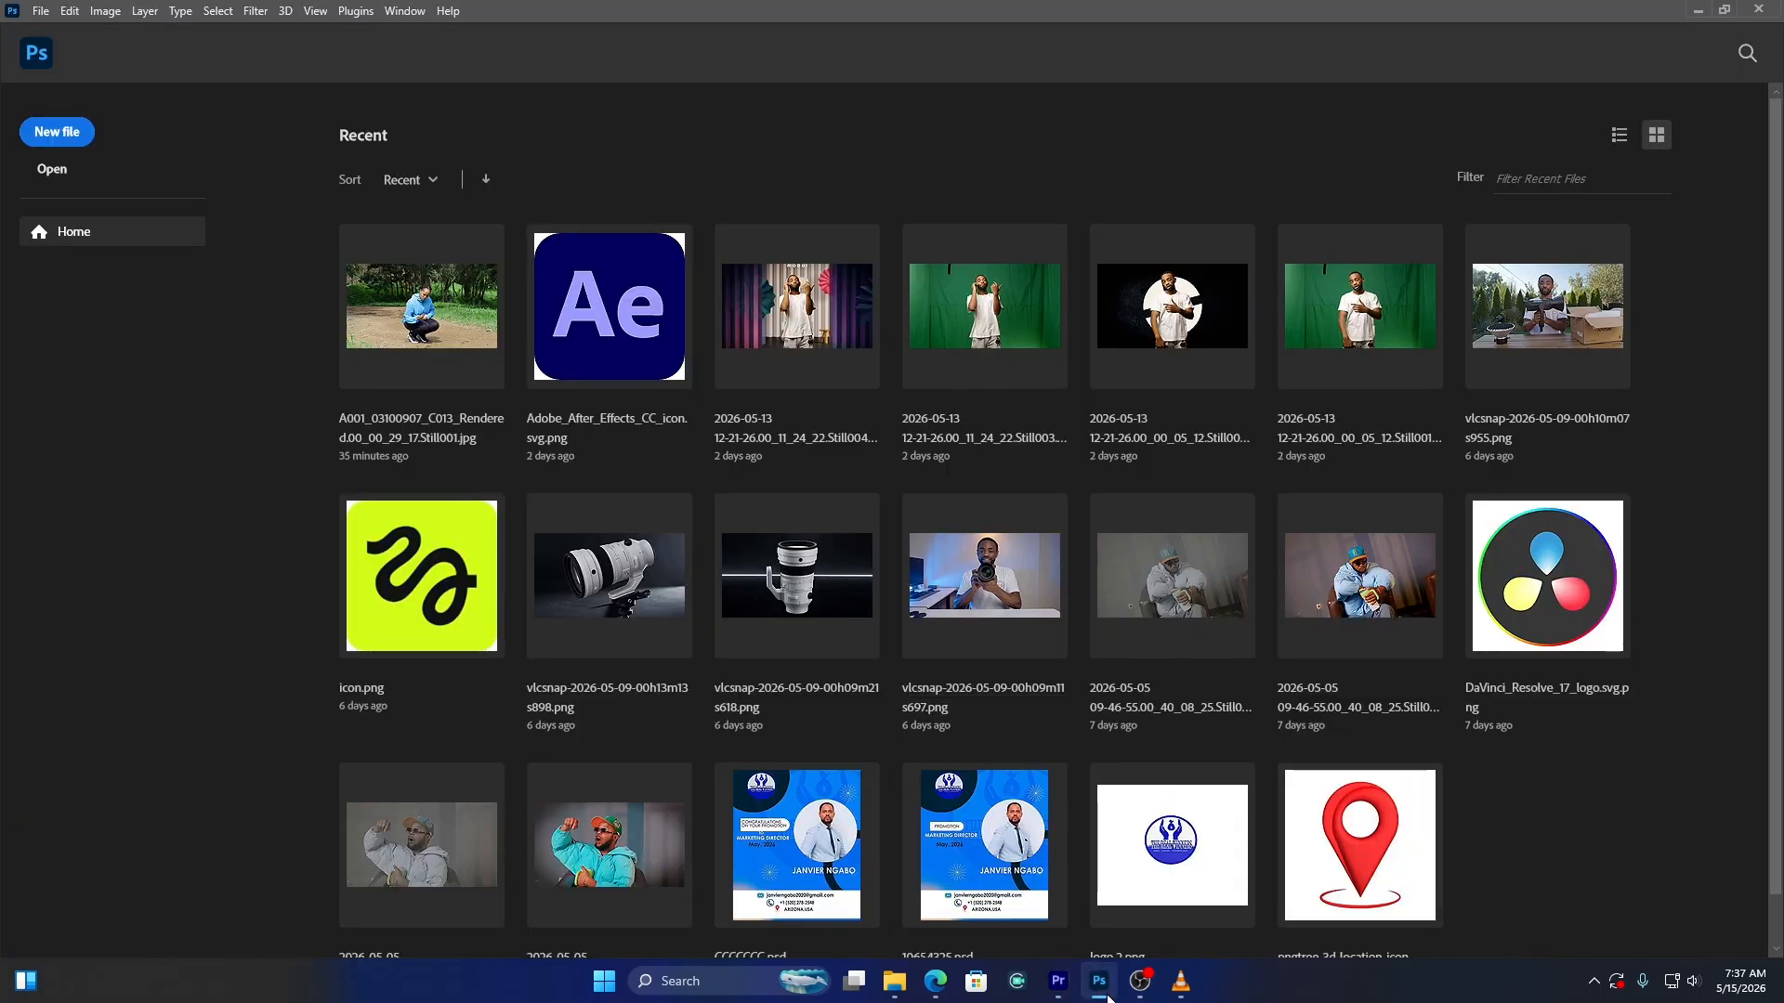
left_click(52, 170)
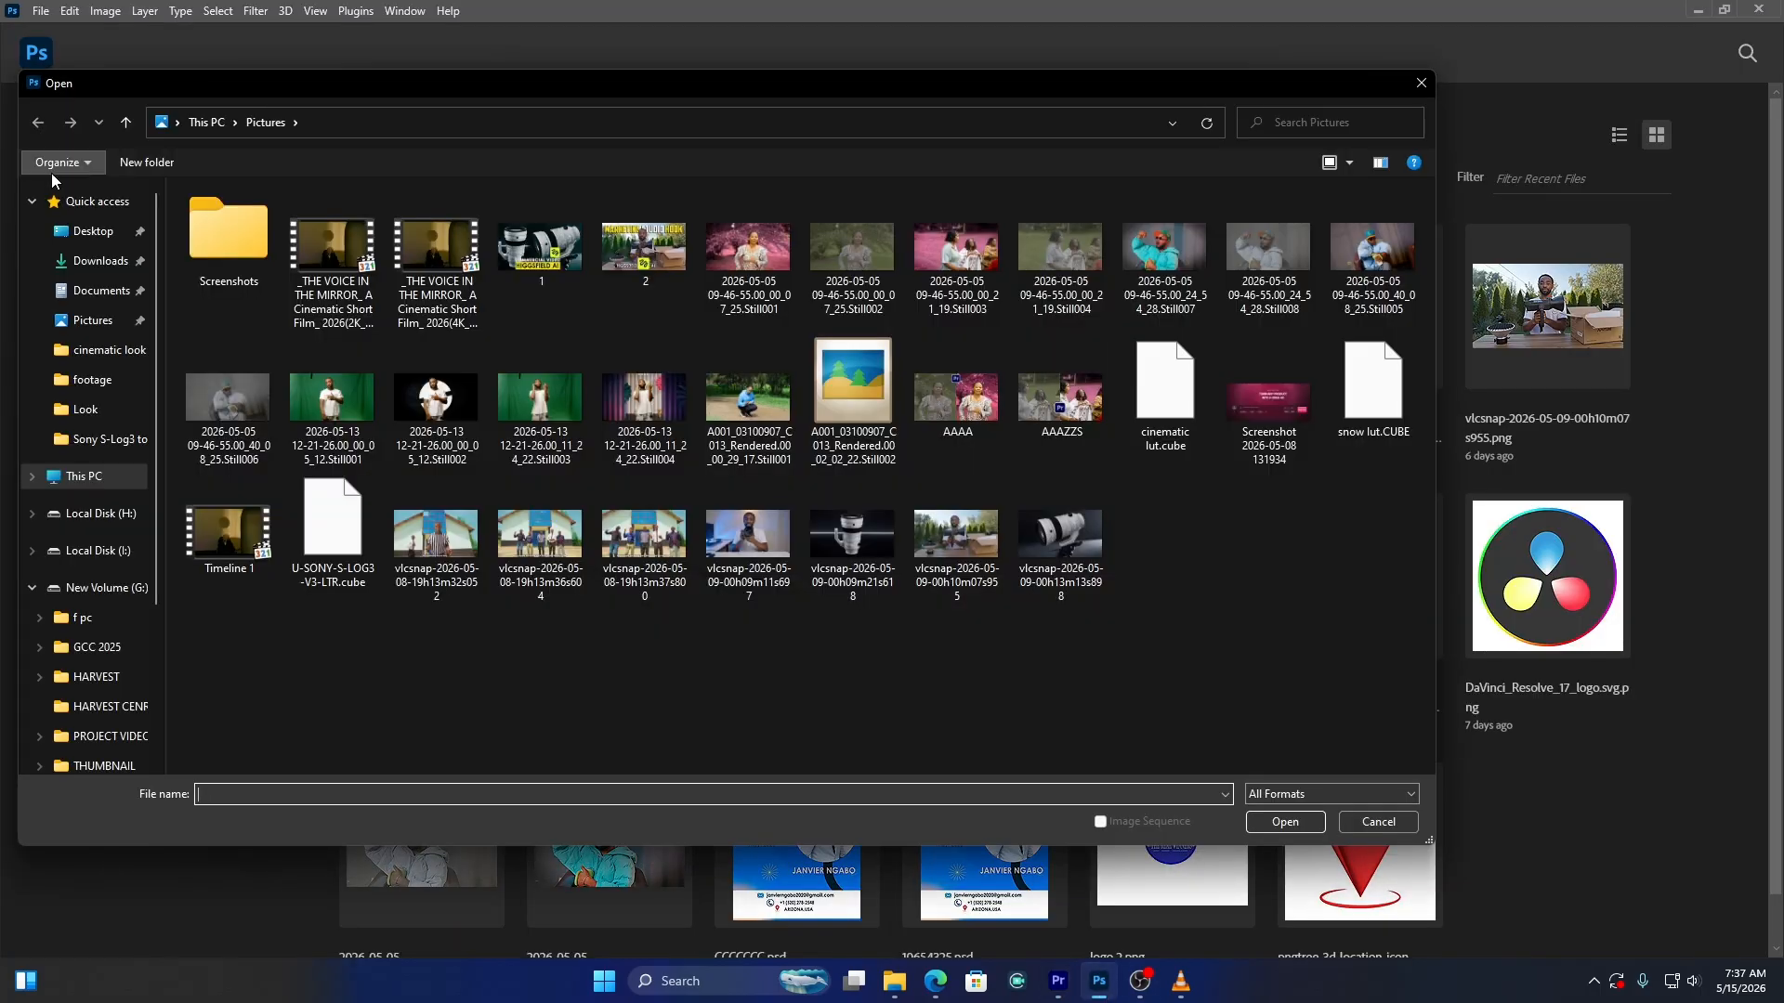
double_click(856, 422)
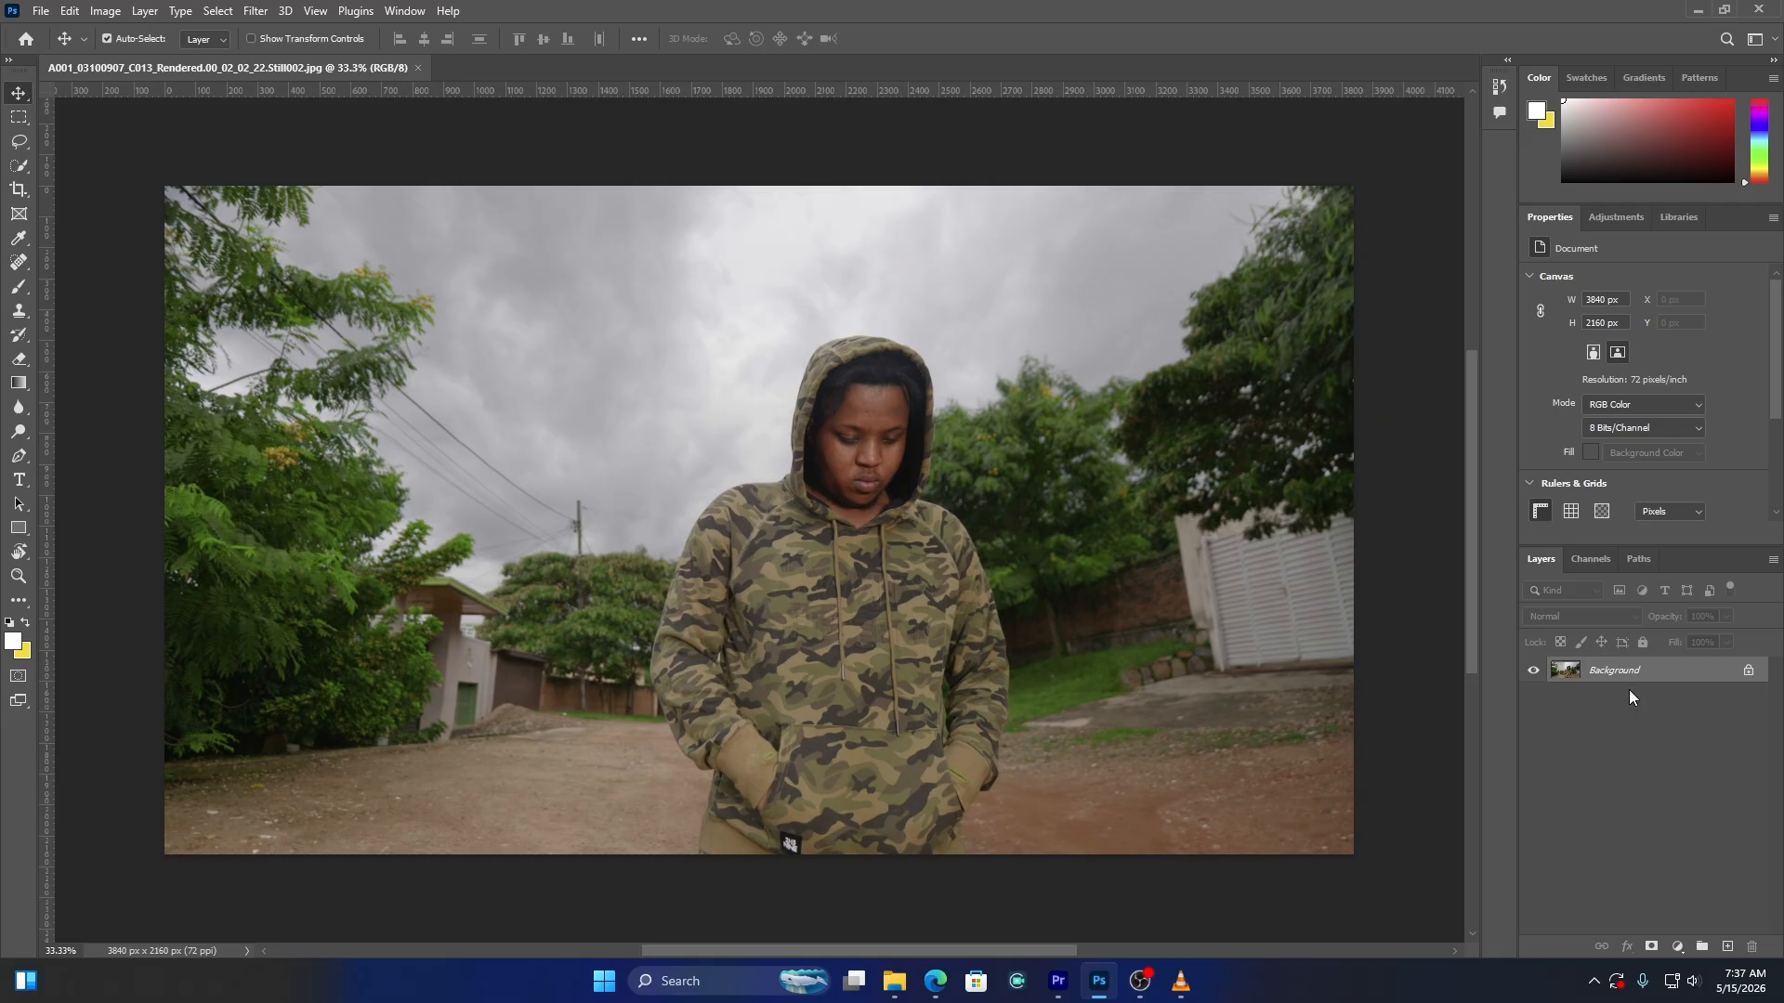
Add a Black & White adjustment layer with Greens at 231 and Yellows at about 148
left_click(1677, 947)
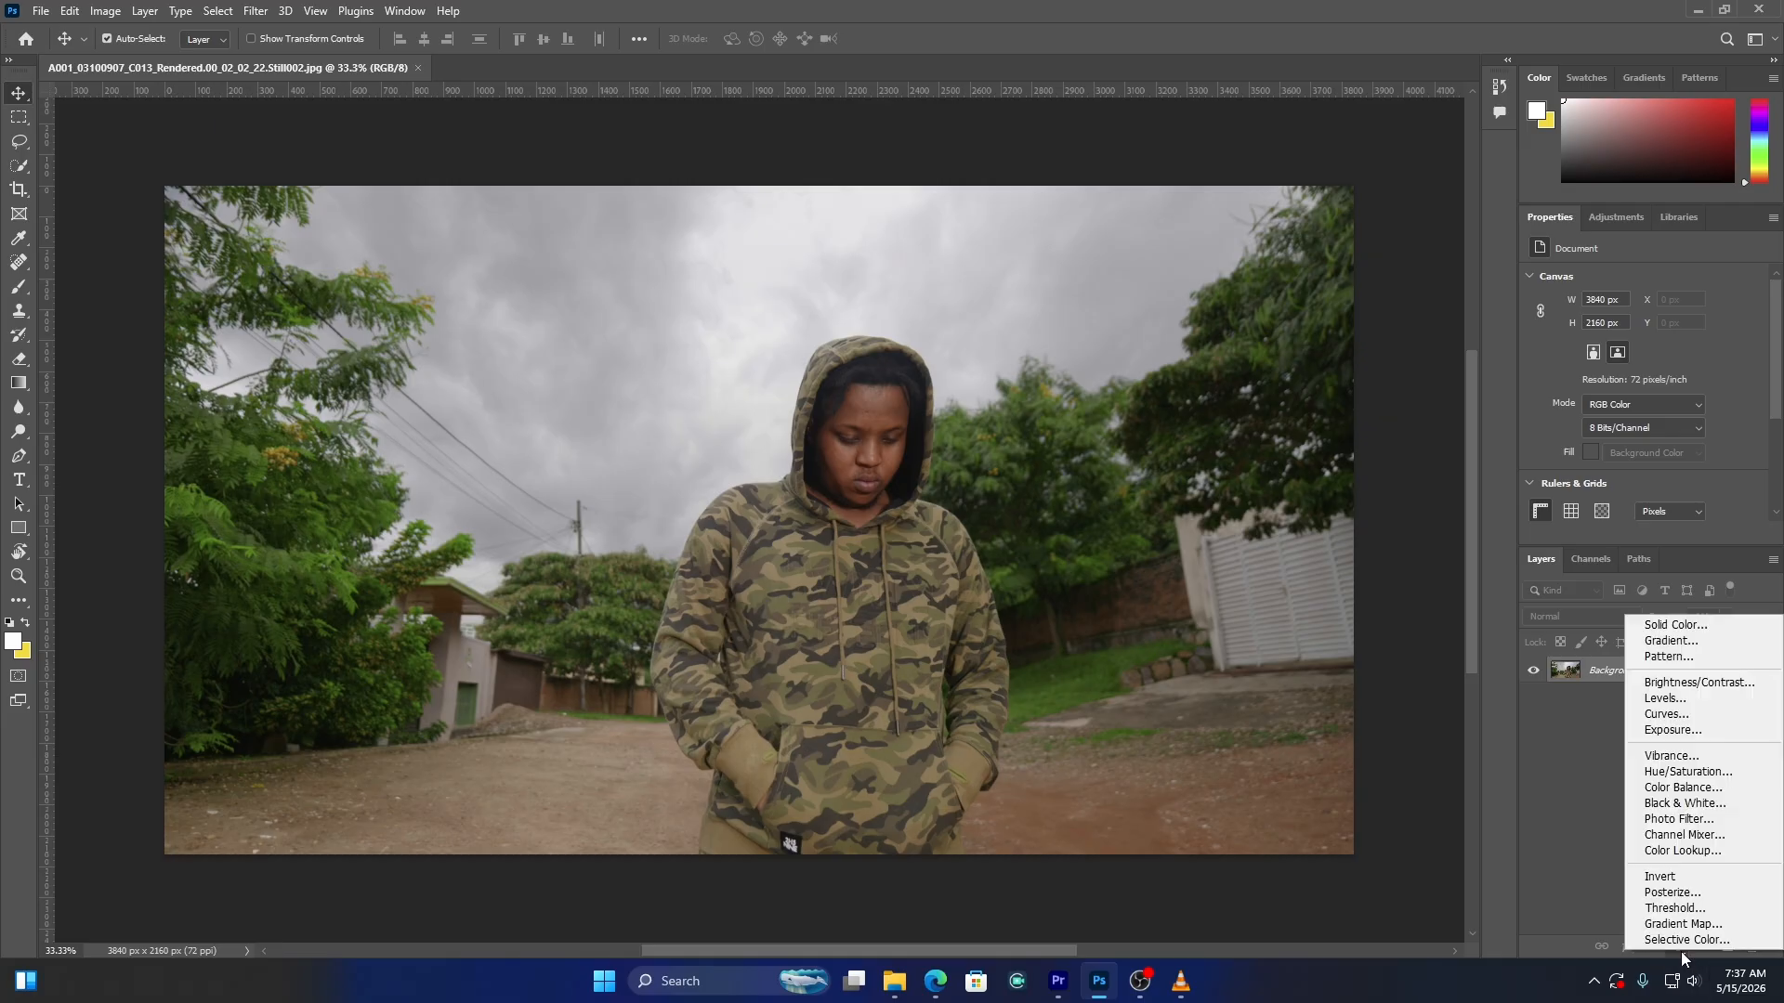
left_click(1693, 805)
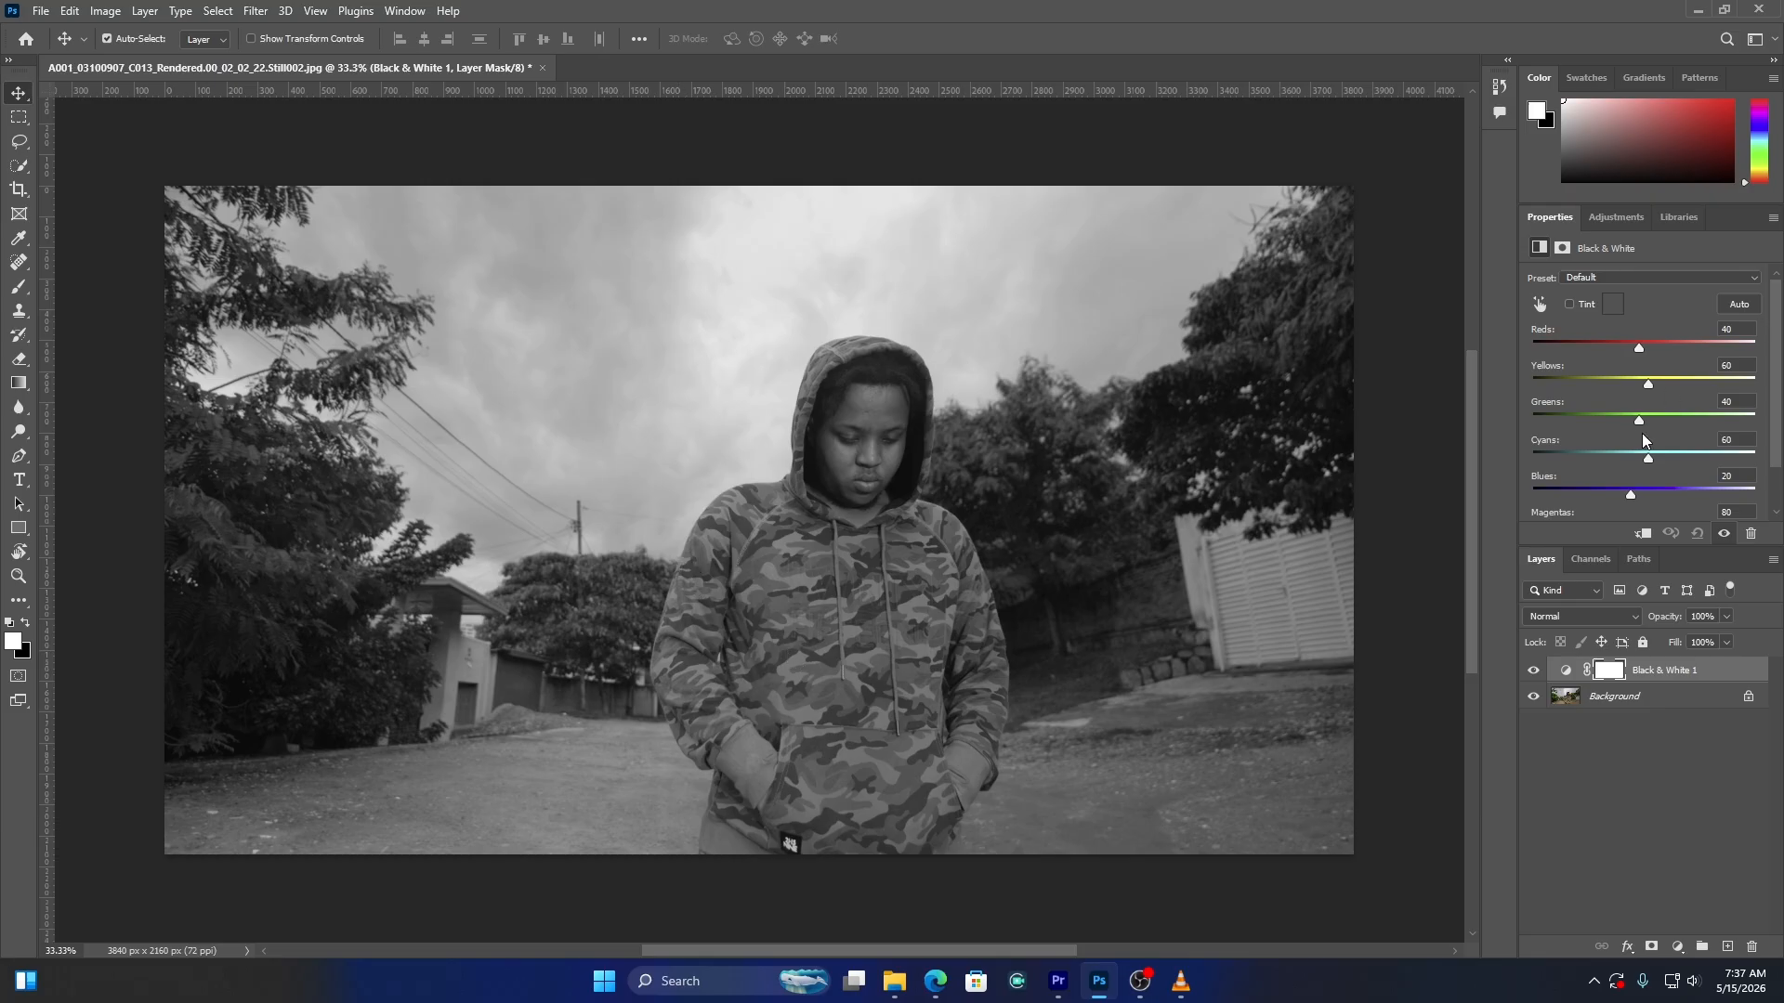
left_click_drag(1636, 416, 1746, 418)
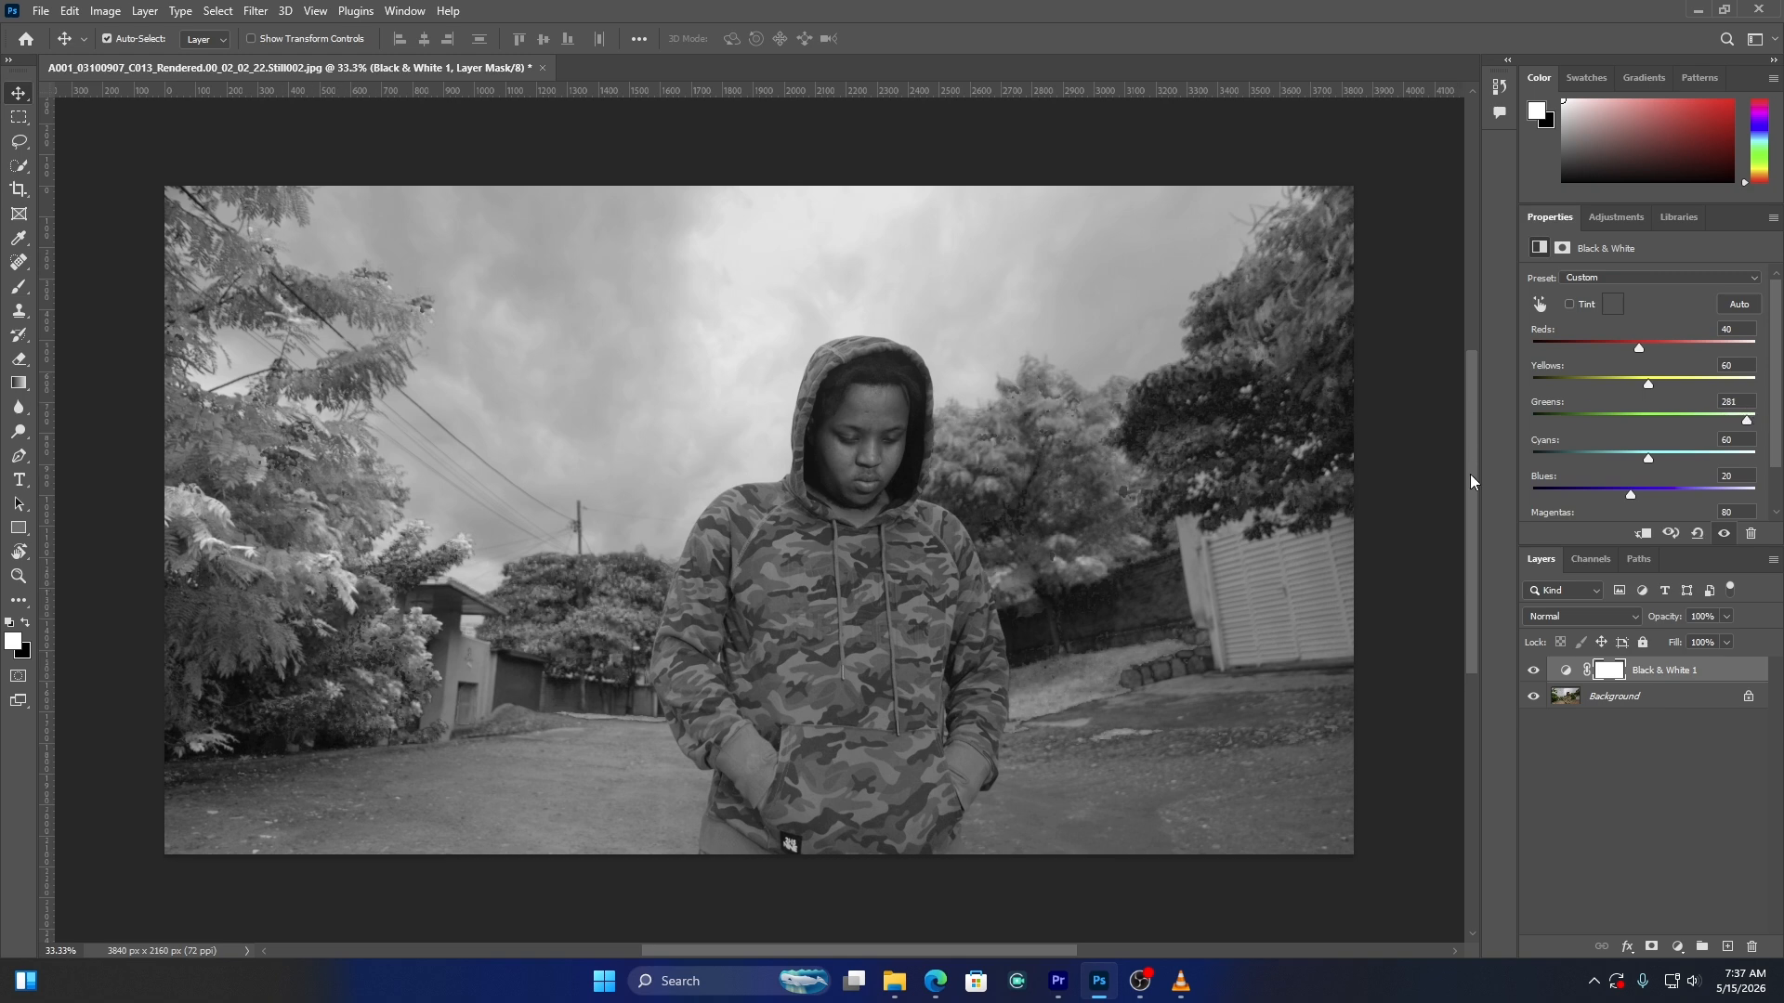
left_click_drag(1746, 422, 1692, 386)
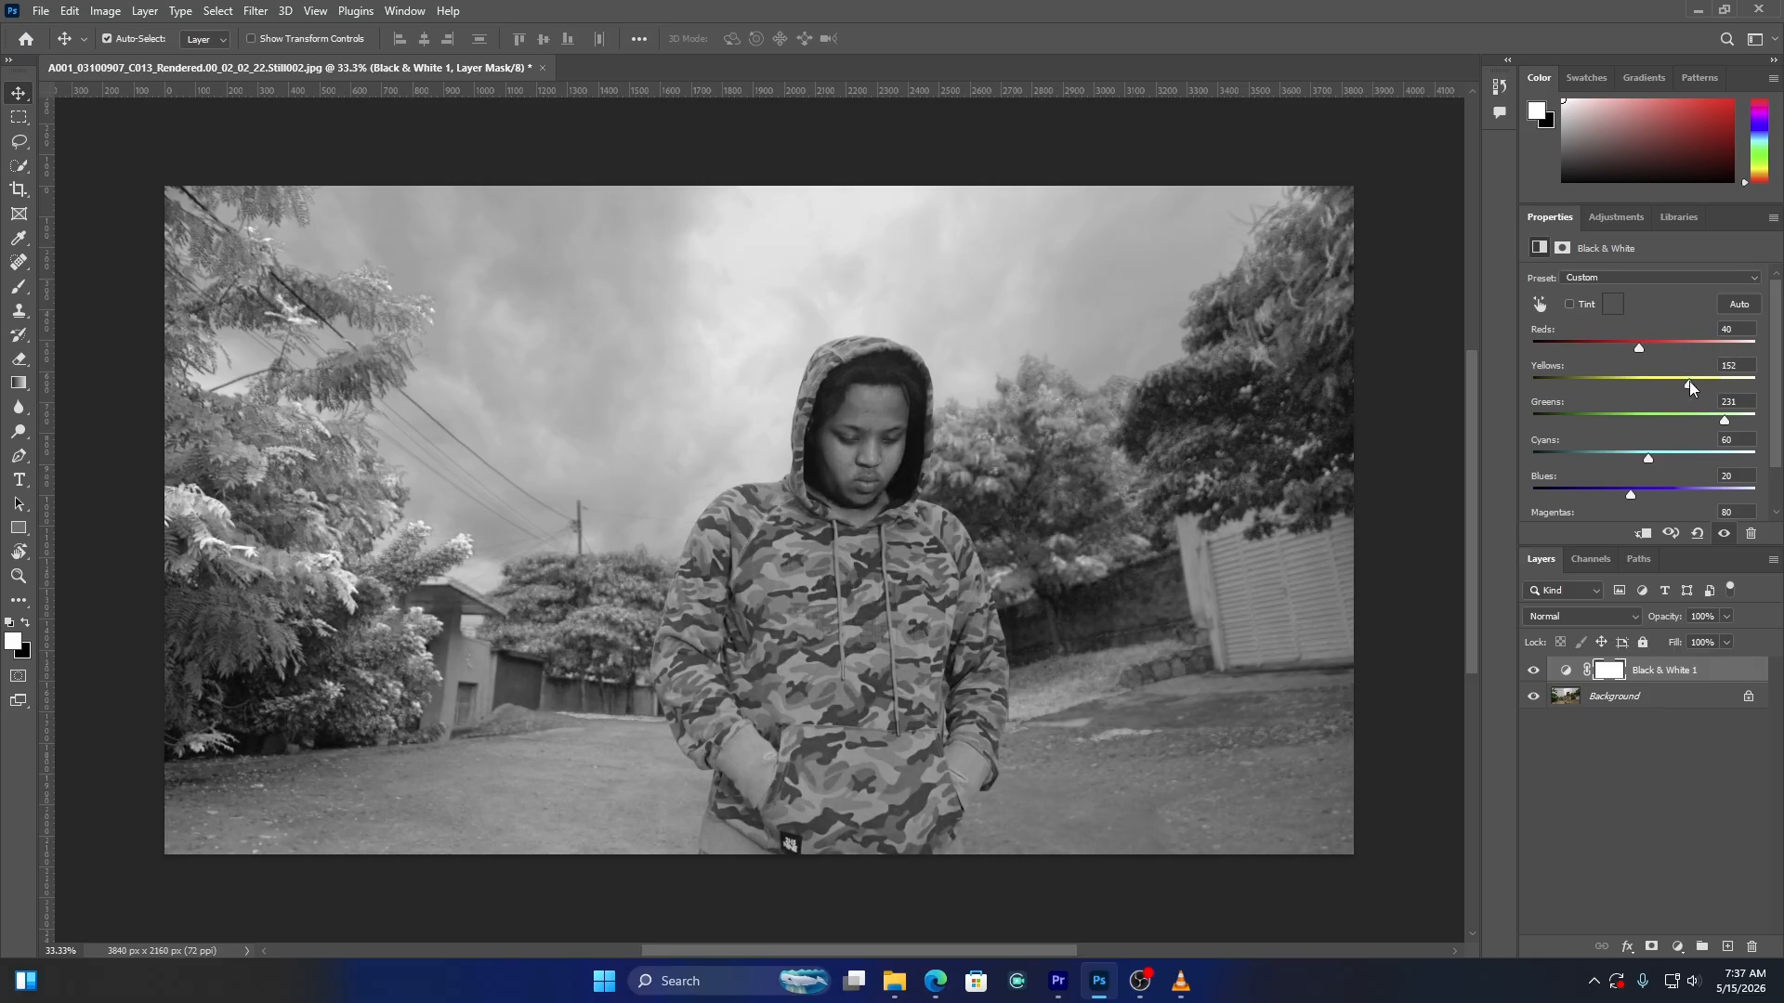
Add a Hue/Saturation adjustment layer, reduce the Greens saturation to the minimum and raise their lightness slightly
left_click(1678, 946)
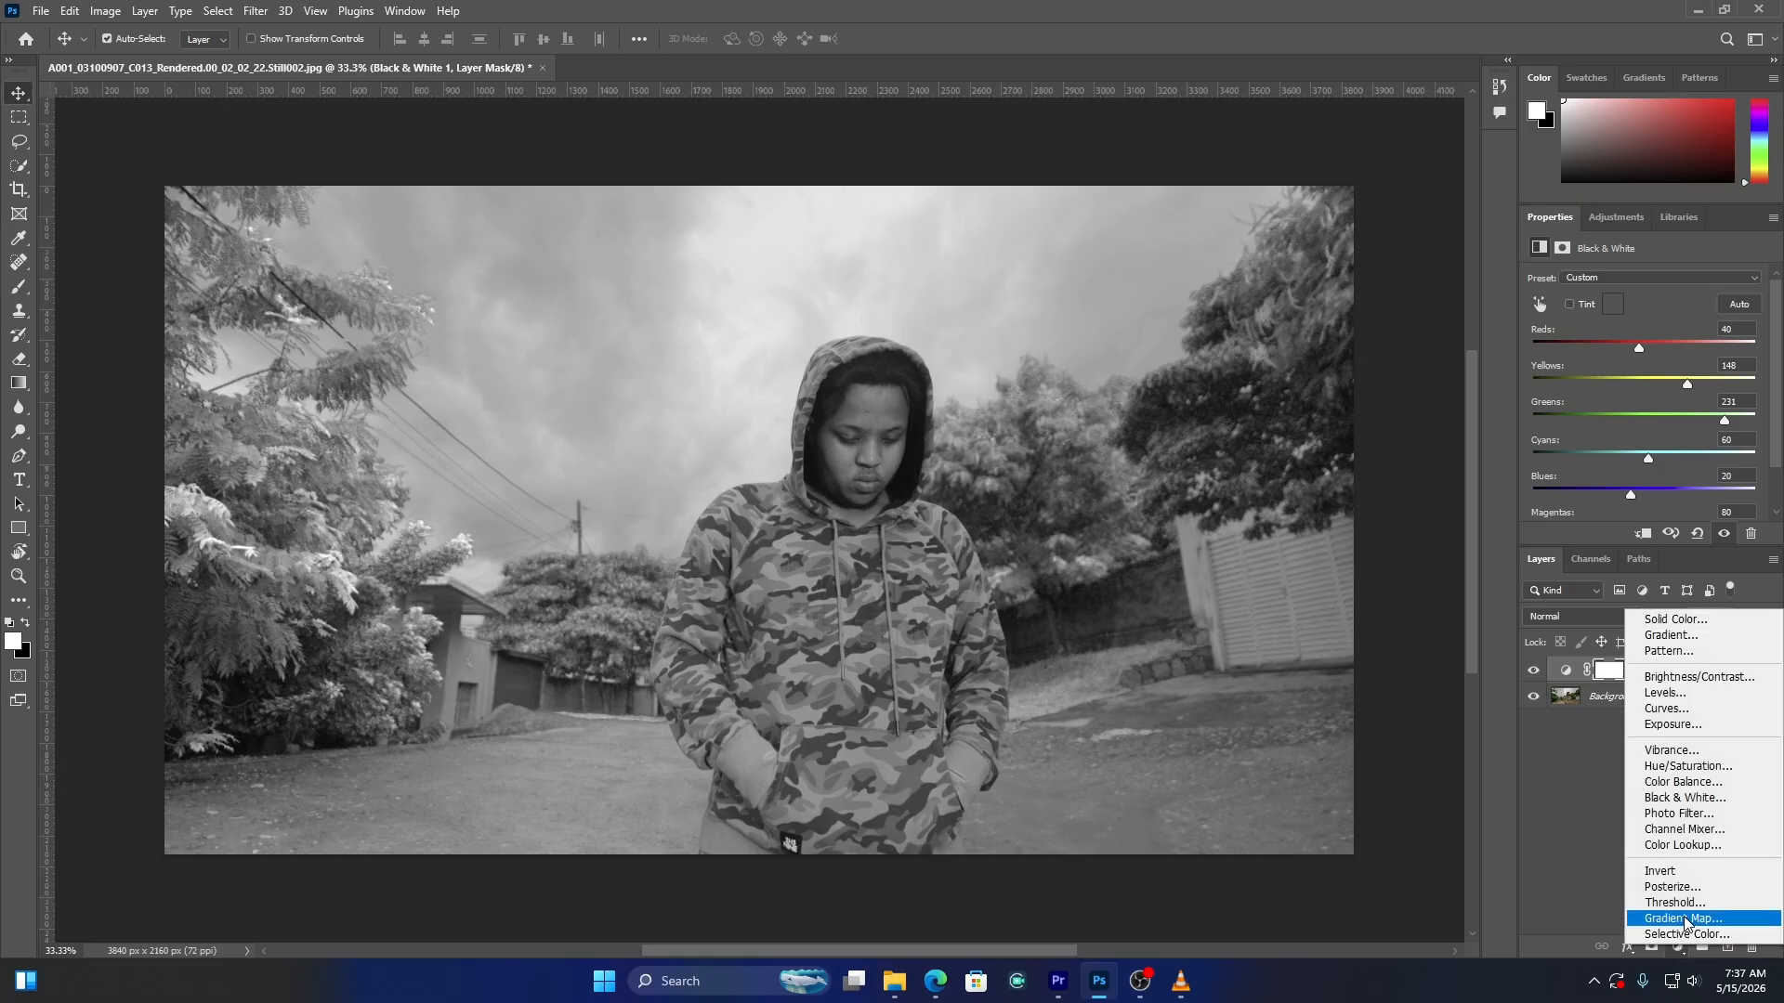
left_click(1699, 772)
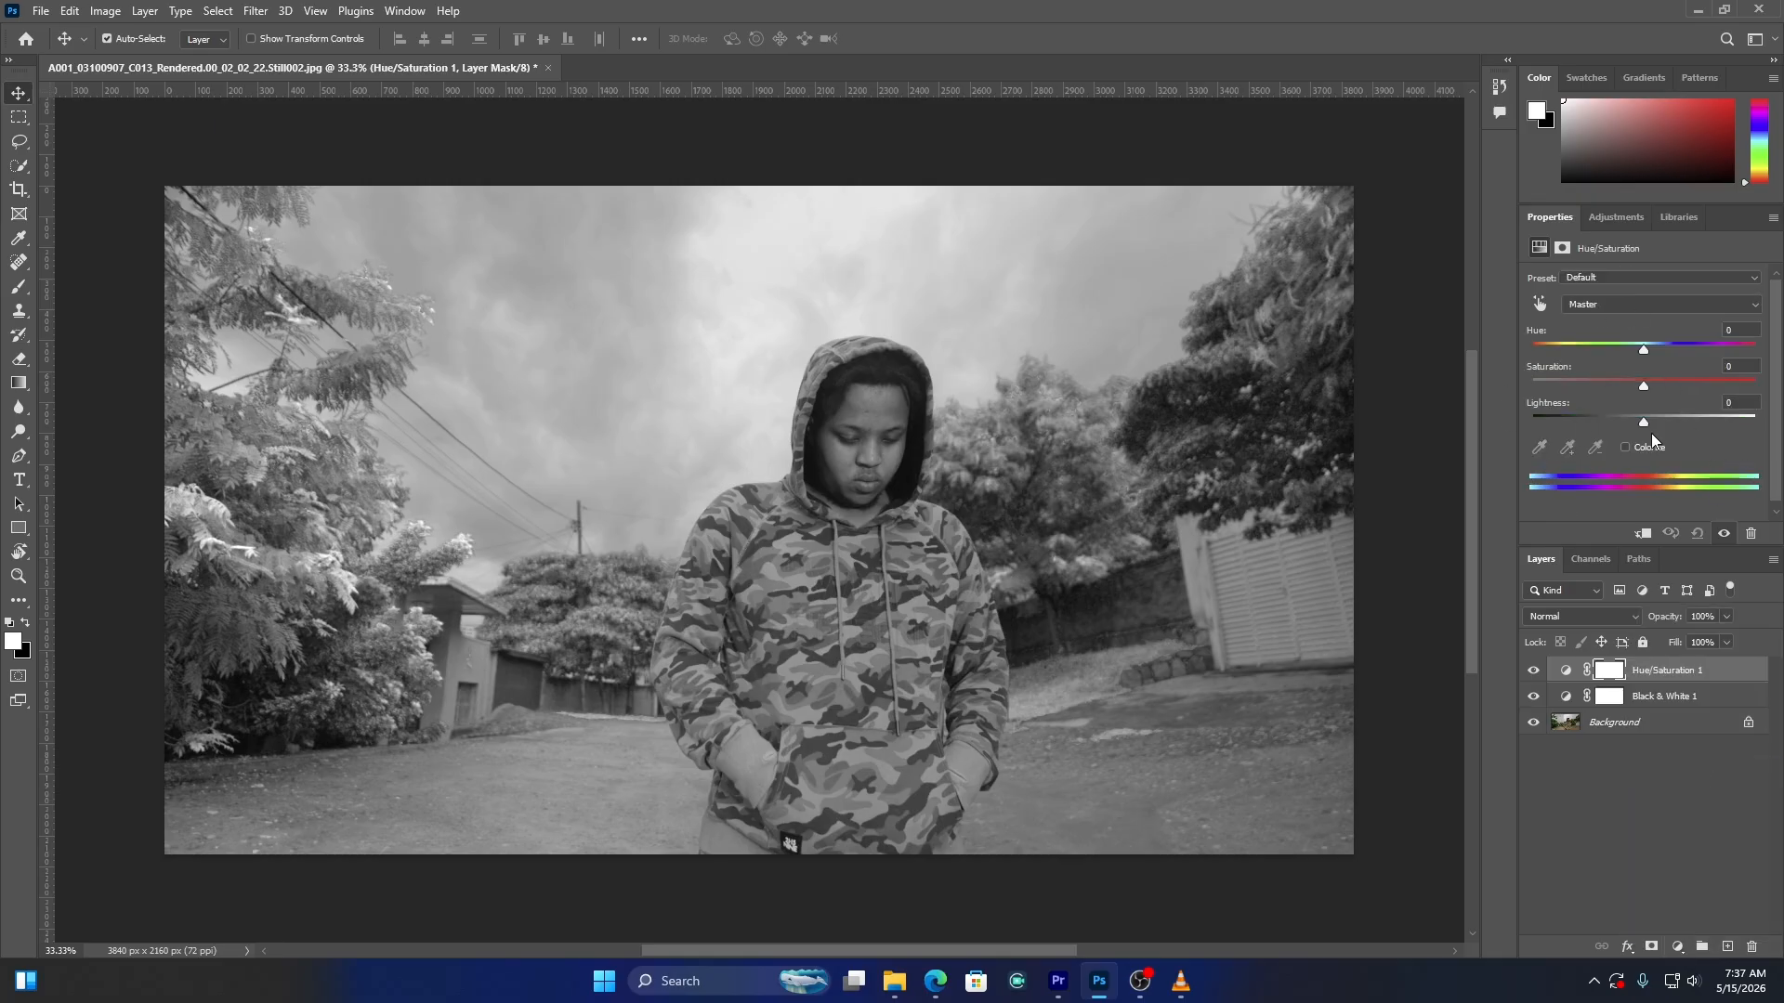
left_click(1609, 308)
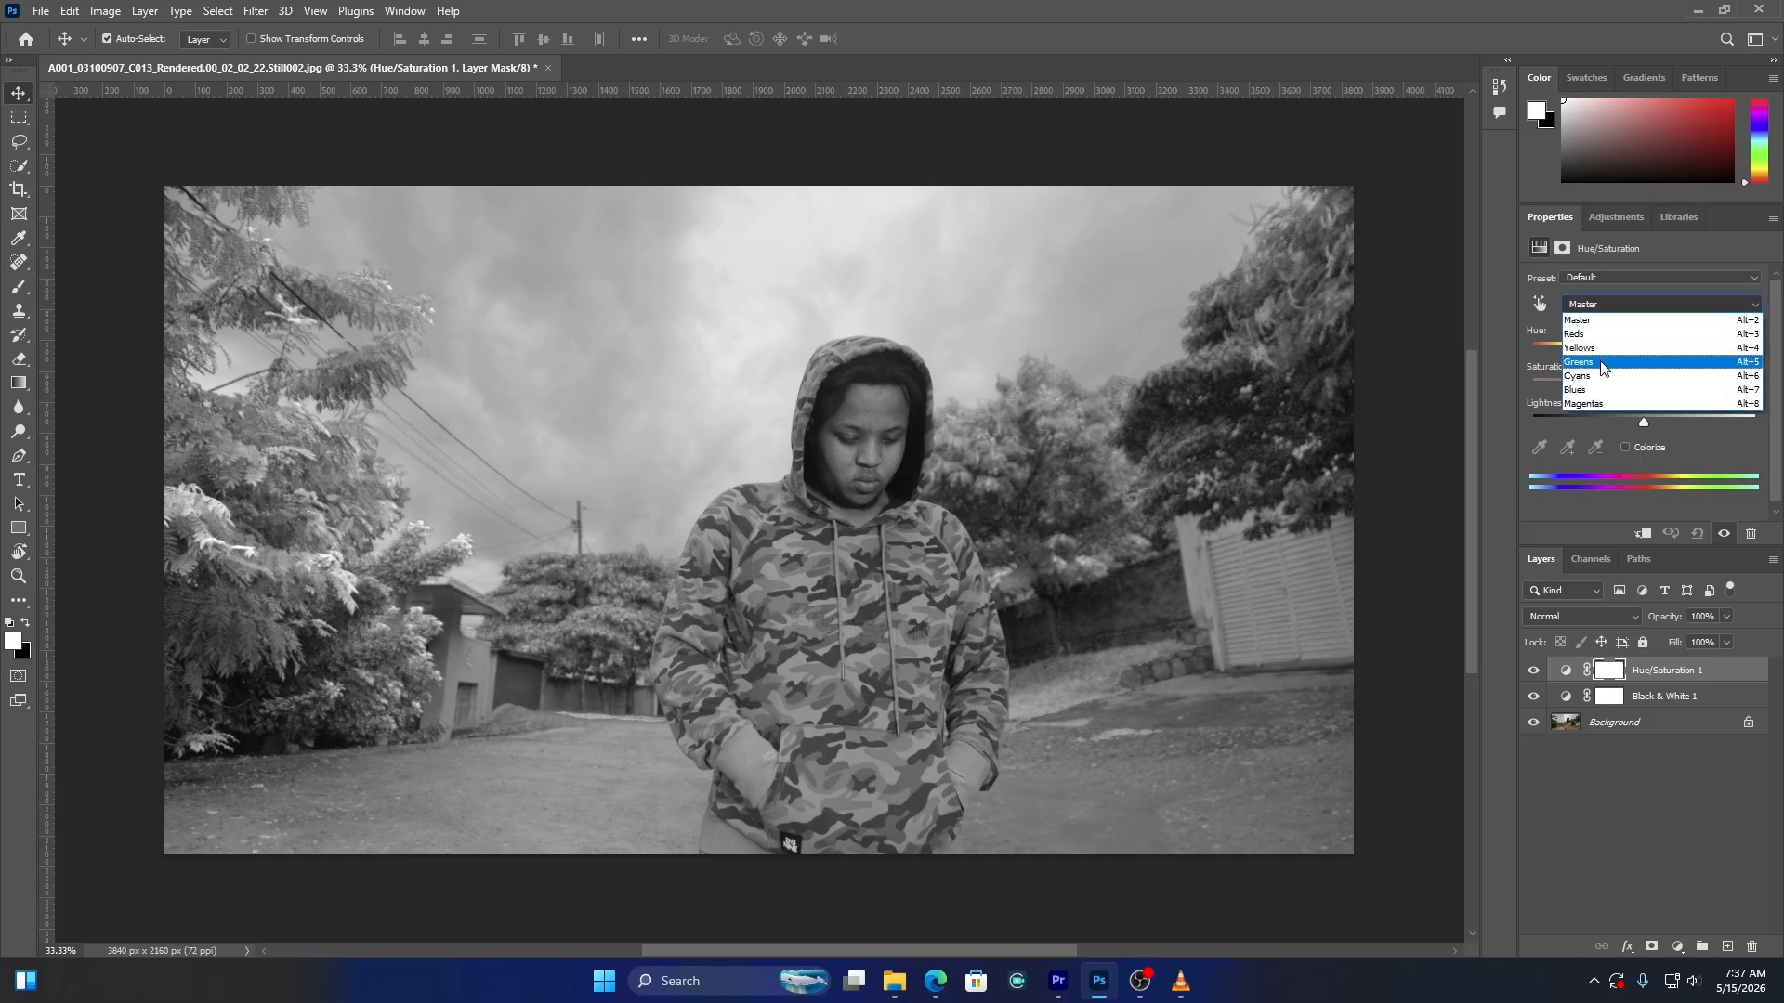
left_click(1600, 360)
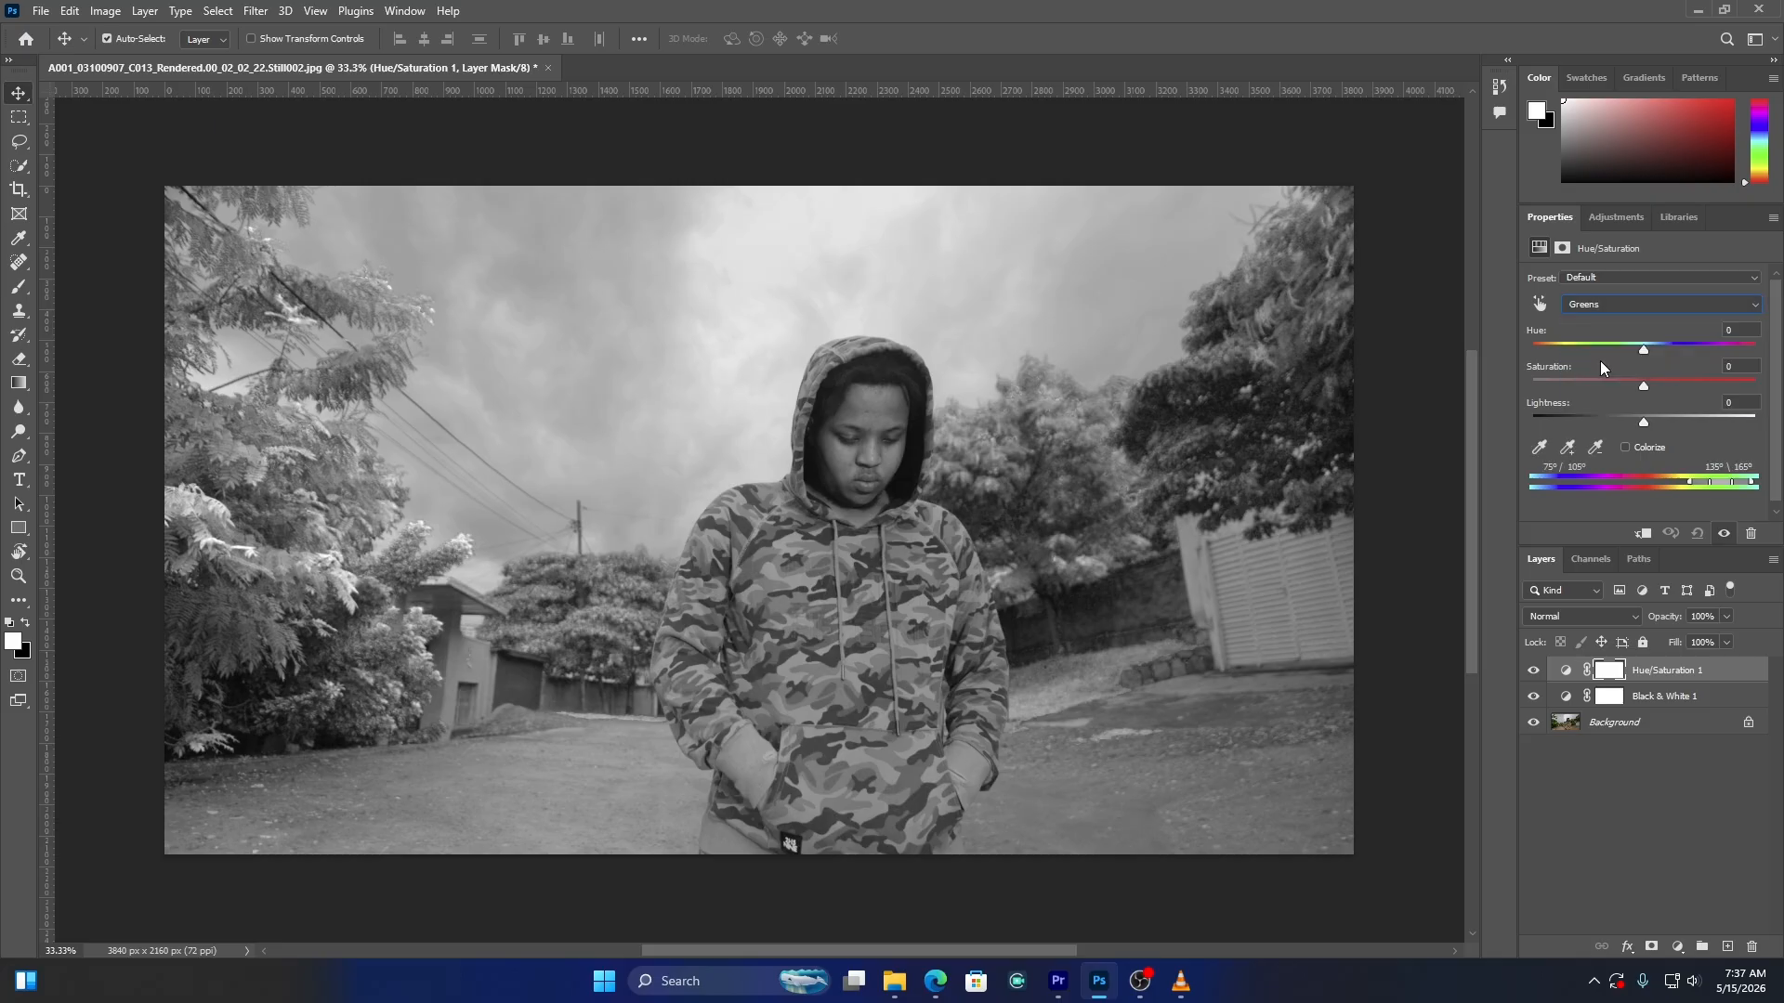
left_click(1643, 382)
left_click_drag(1642, 383, 1505, 384)
left_click_drag(1662, 422, 1654, 422)
Set the Black & White adjustment layer's blend mode to Luminosity
left_click(1663, 699)
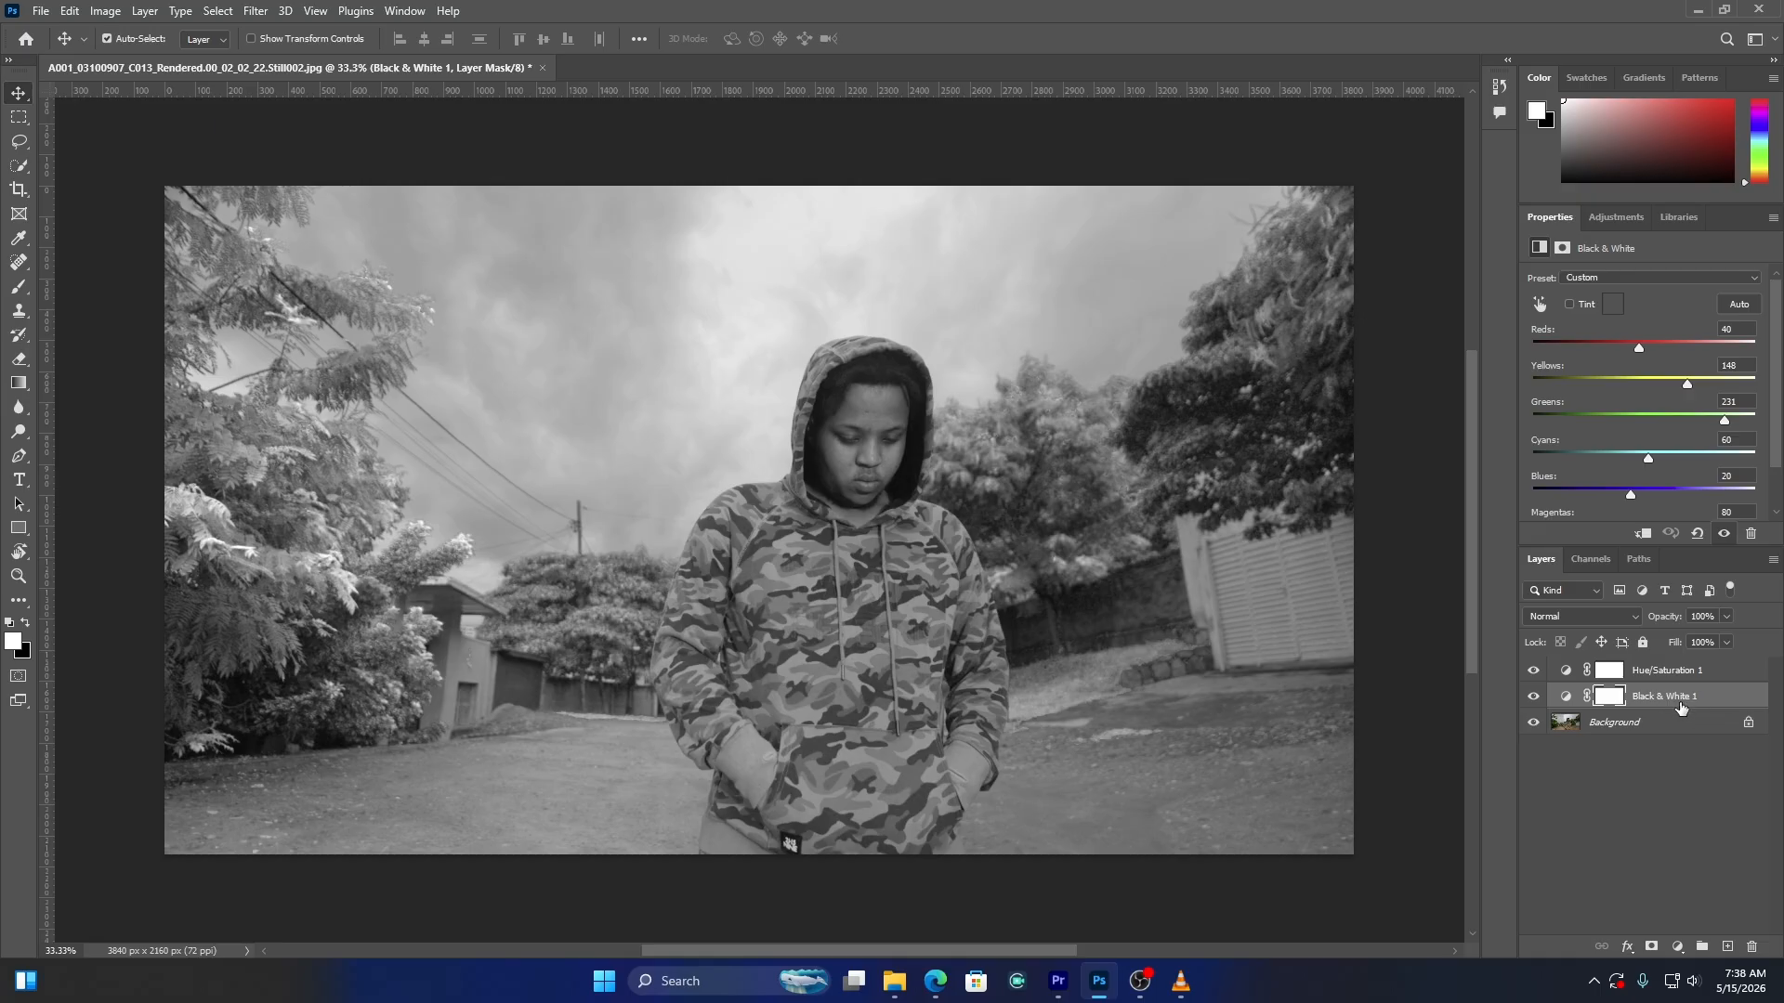
left_click(1567, 617)
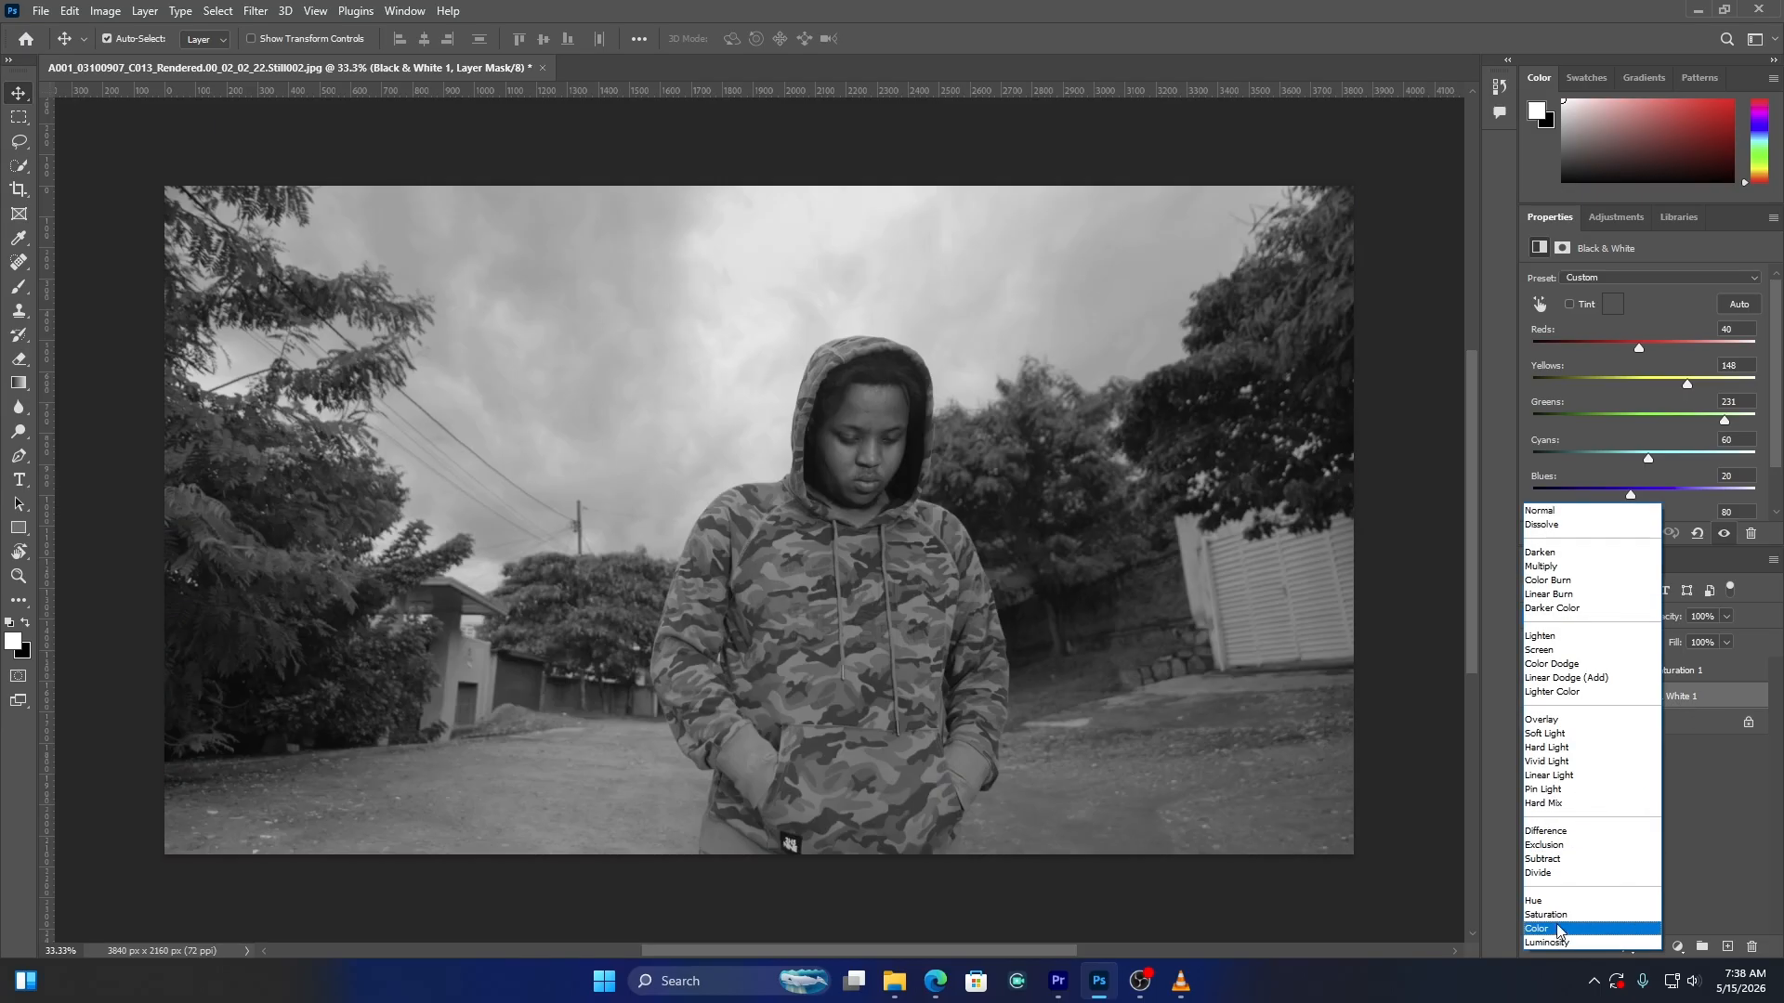
left_click(1557, 943)
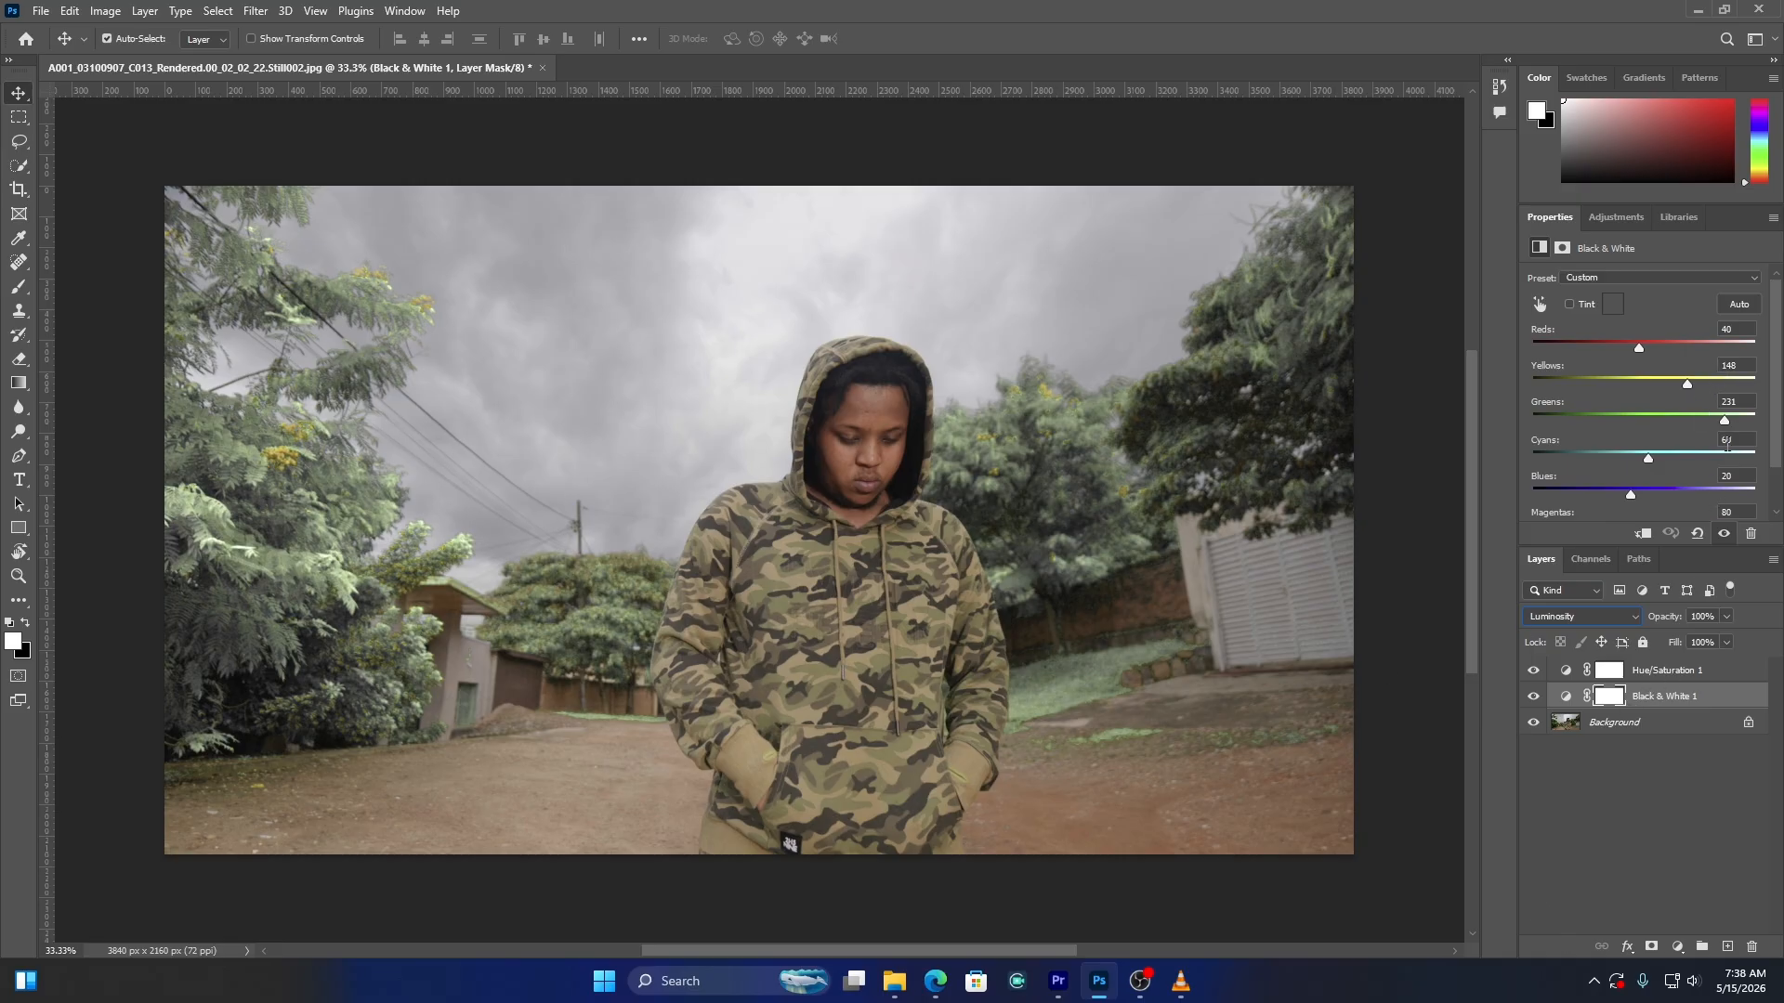
Raise the Greens lightness to +73 in the Hue/Saturation adjustment layer
left_click(1666, 670)
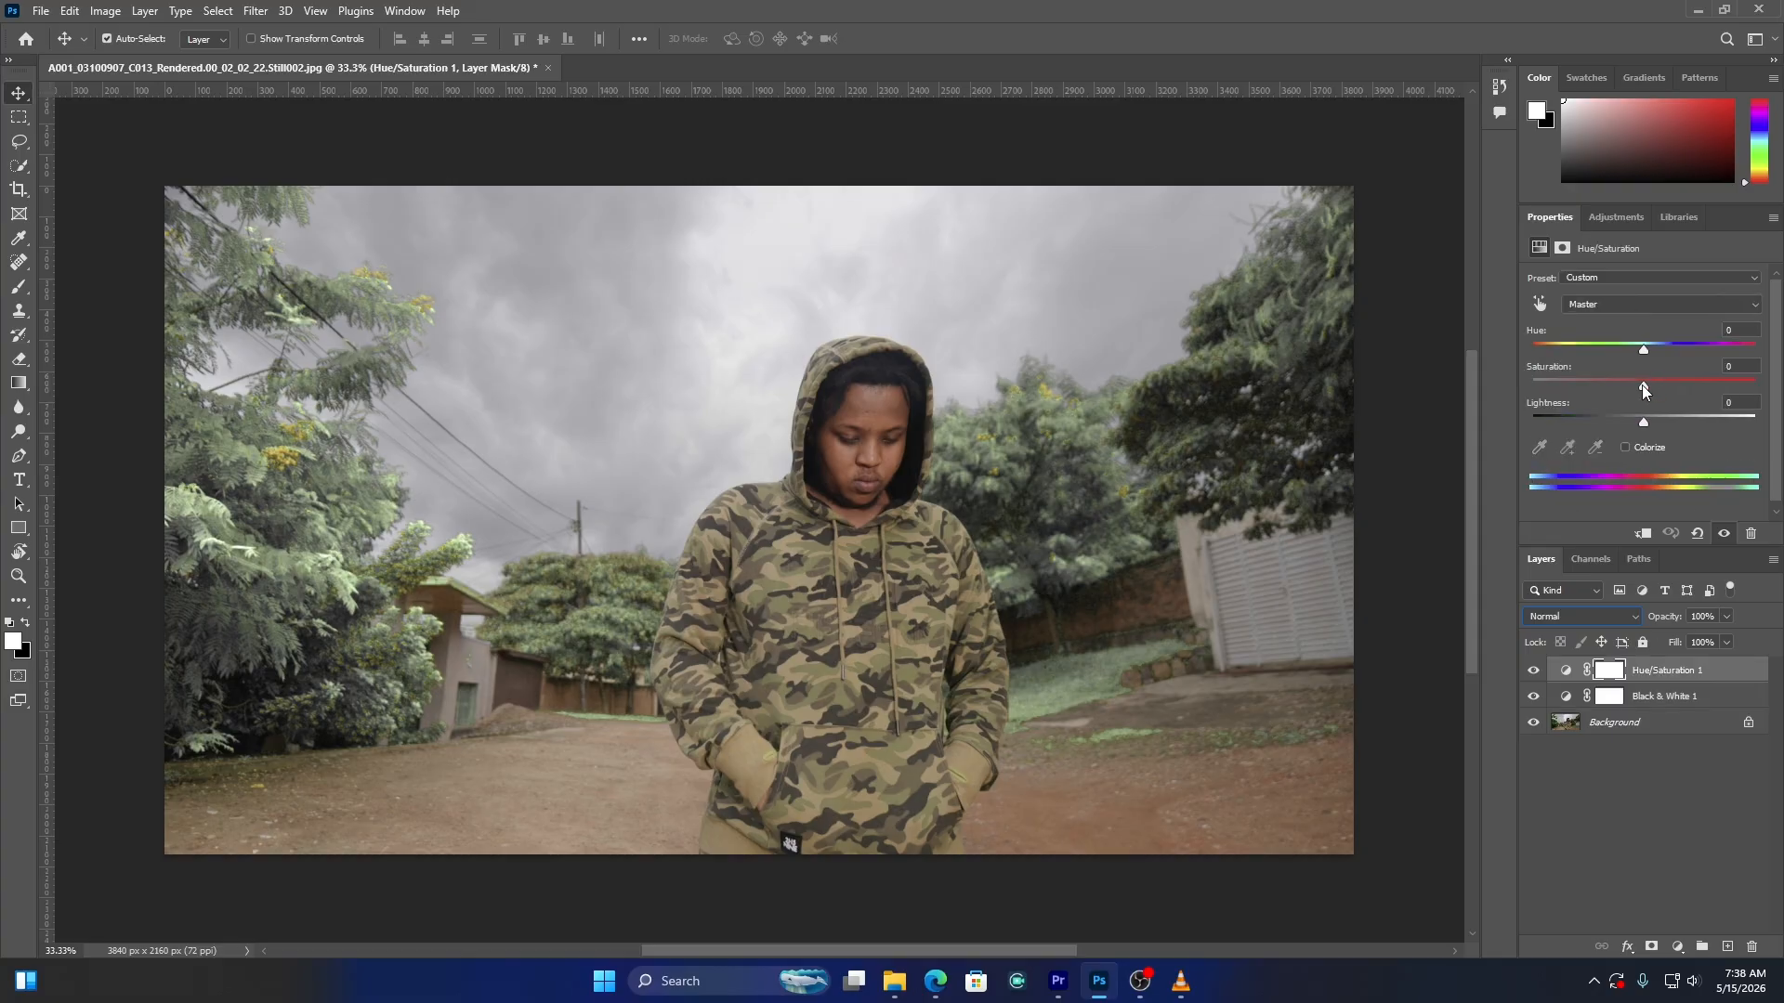
left_click(1615, 306)
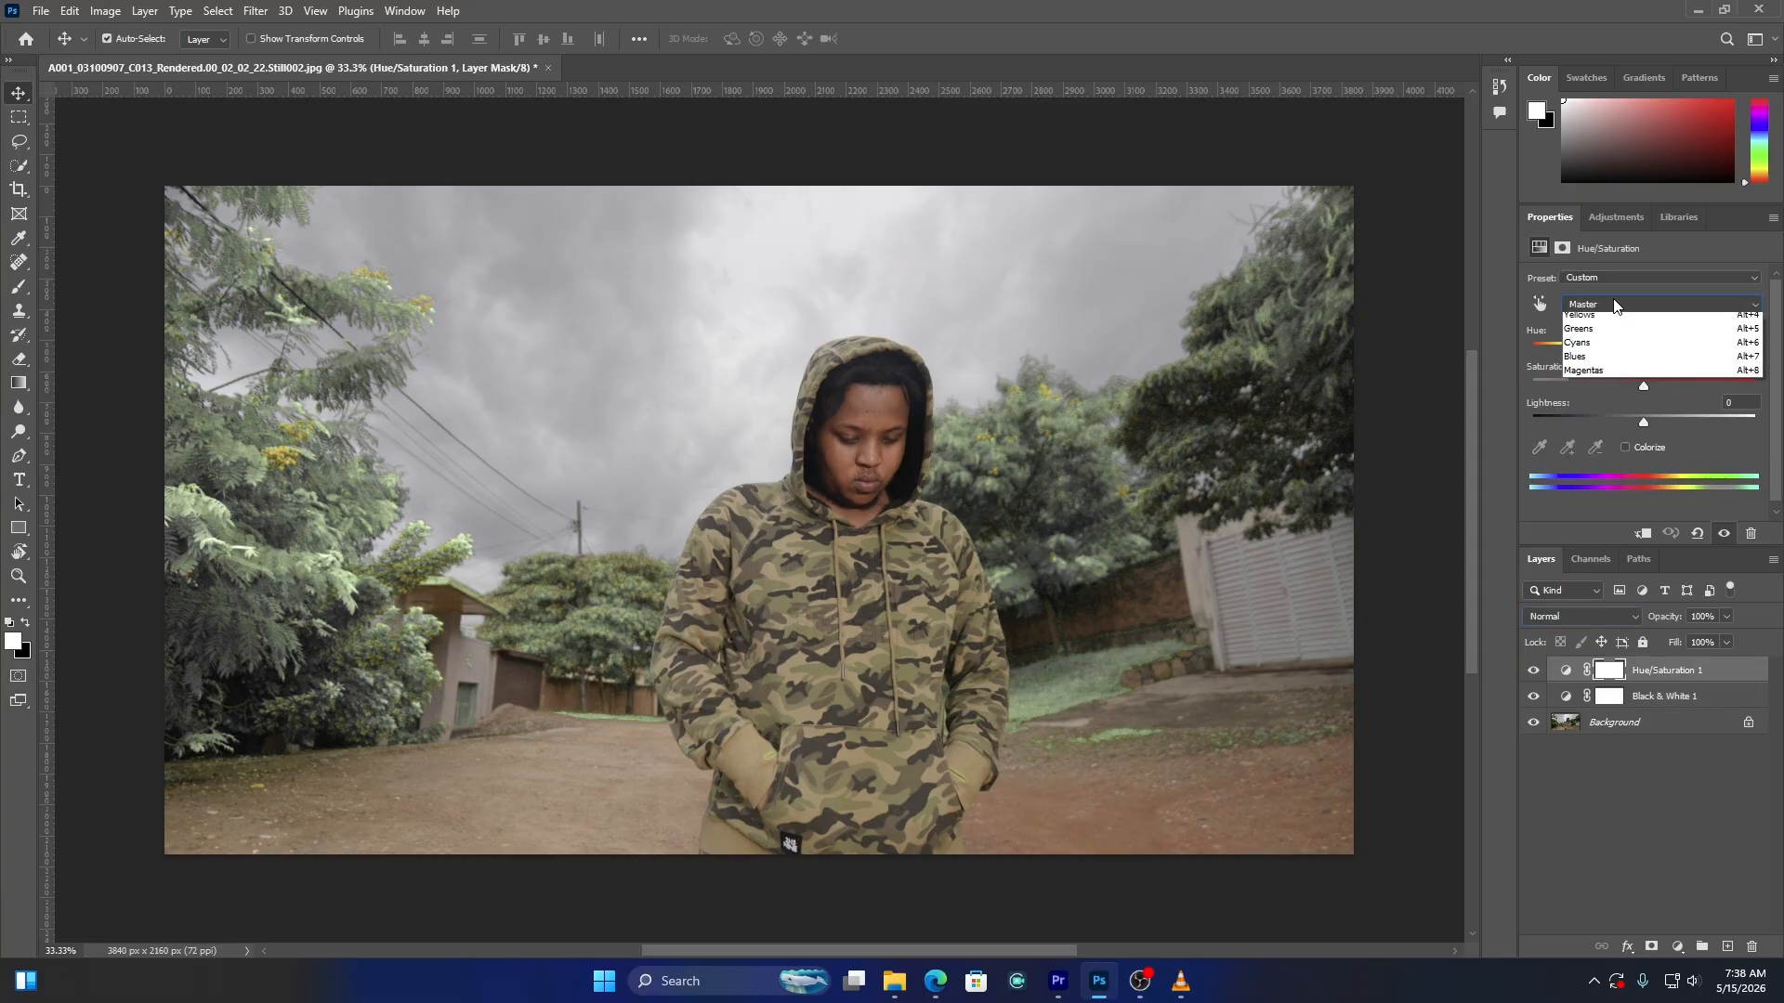
left_click(1596, 353)
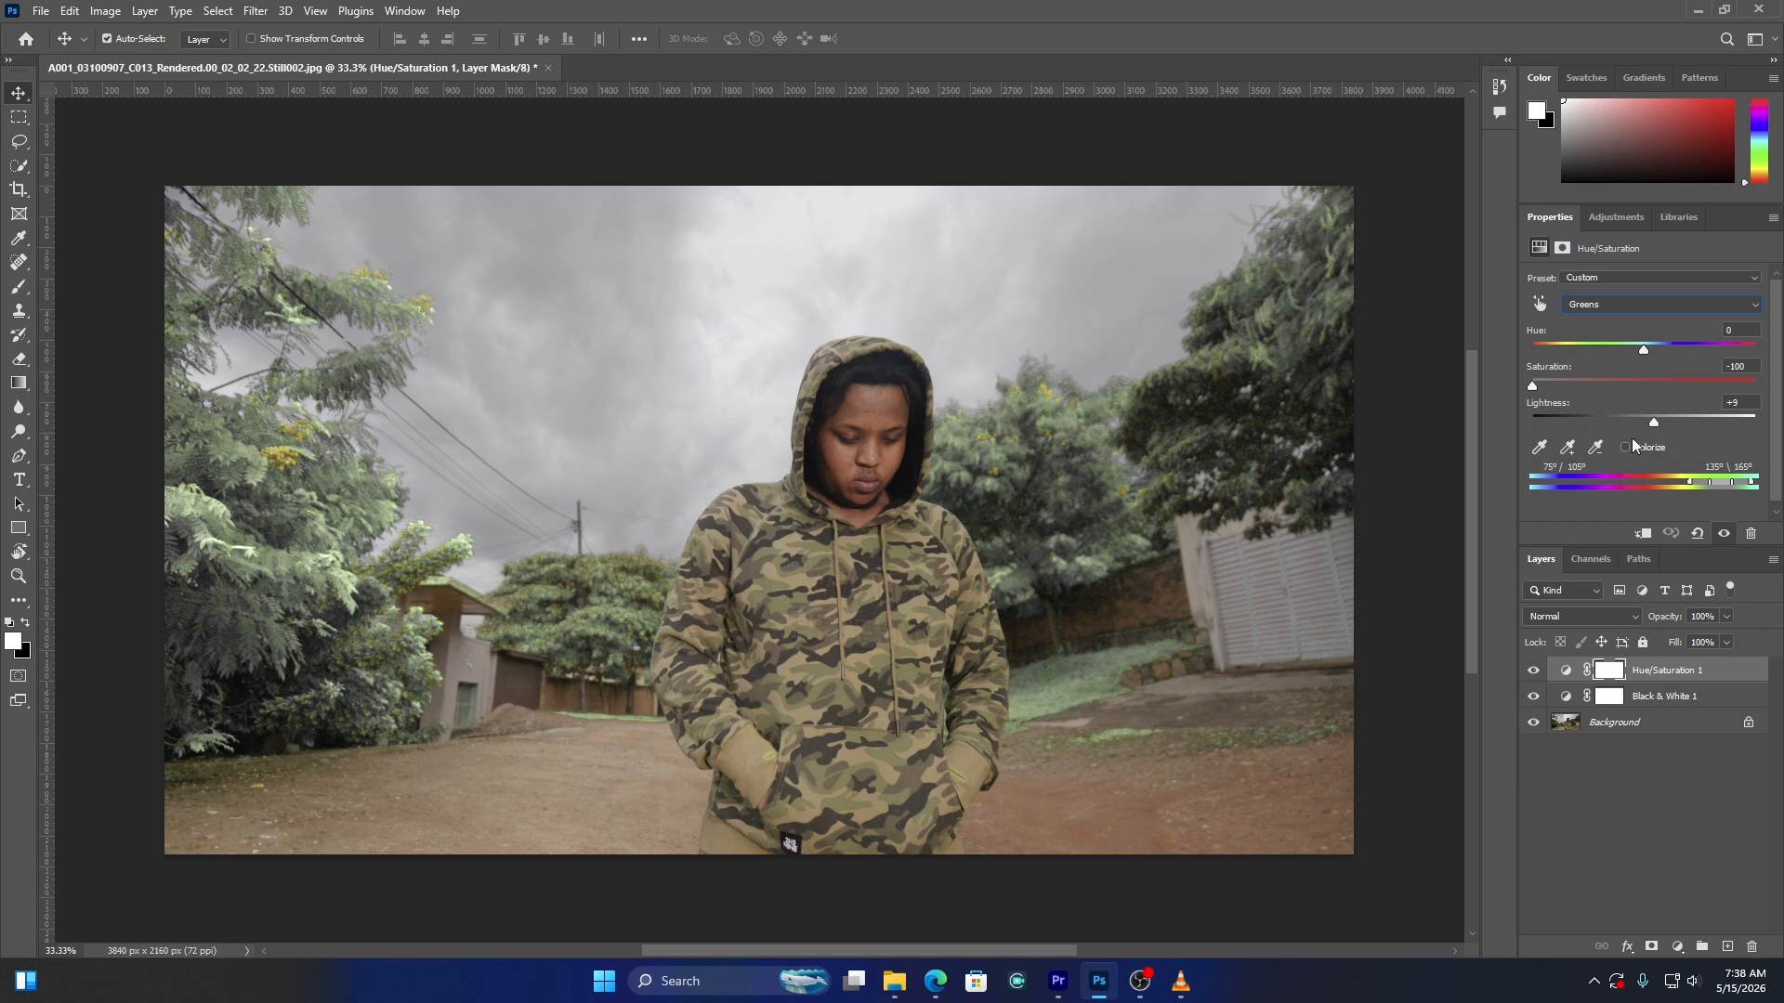
left_click_drag(1655, 420, 1664, 423)
left_click_drag(1693, 422, 1749, 426)
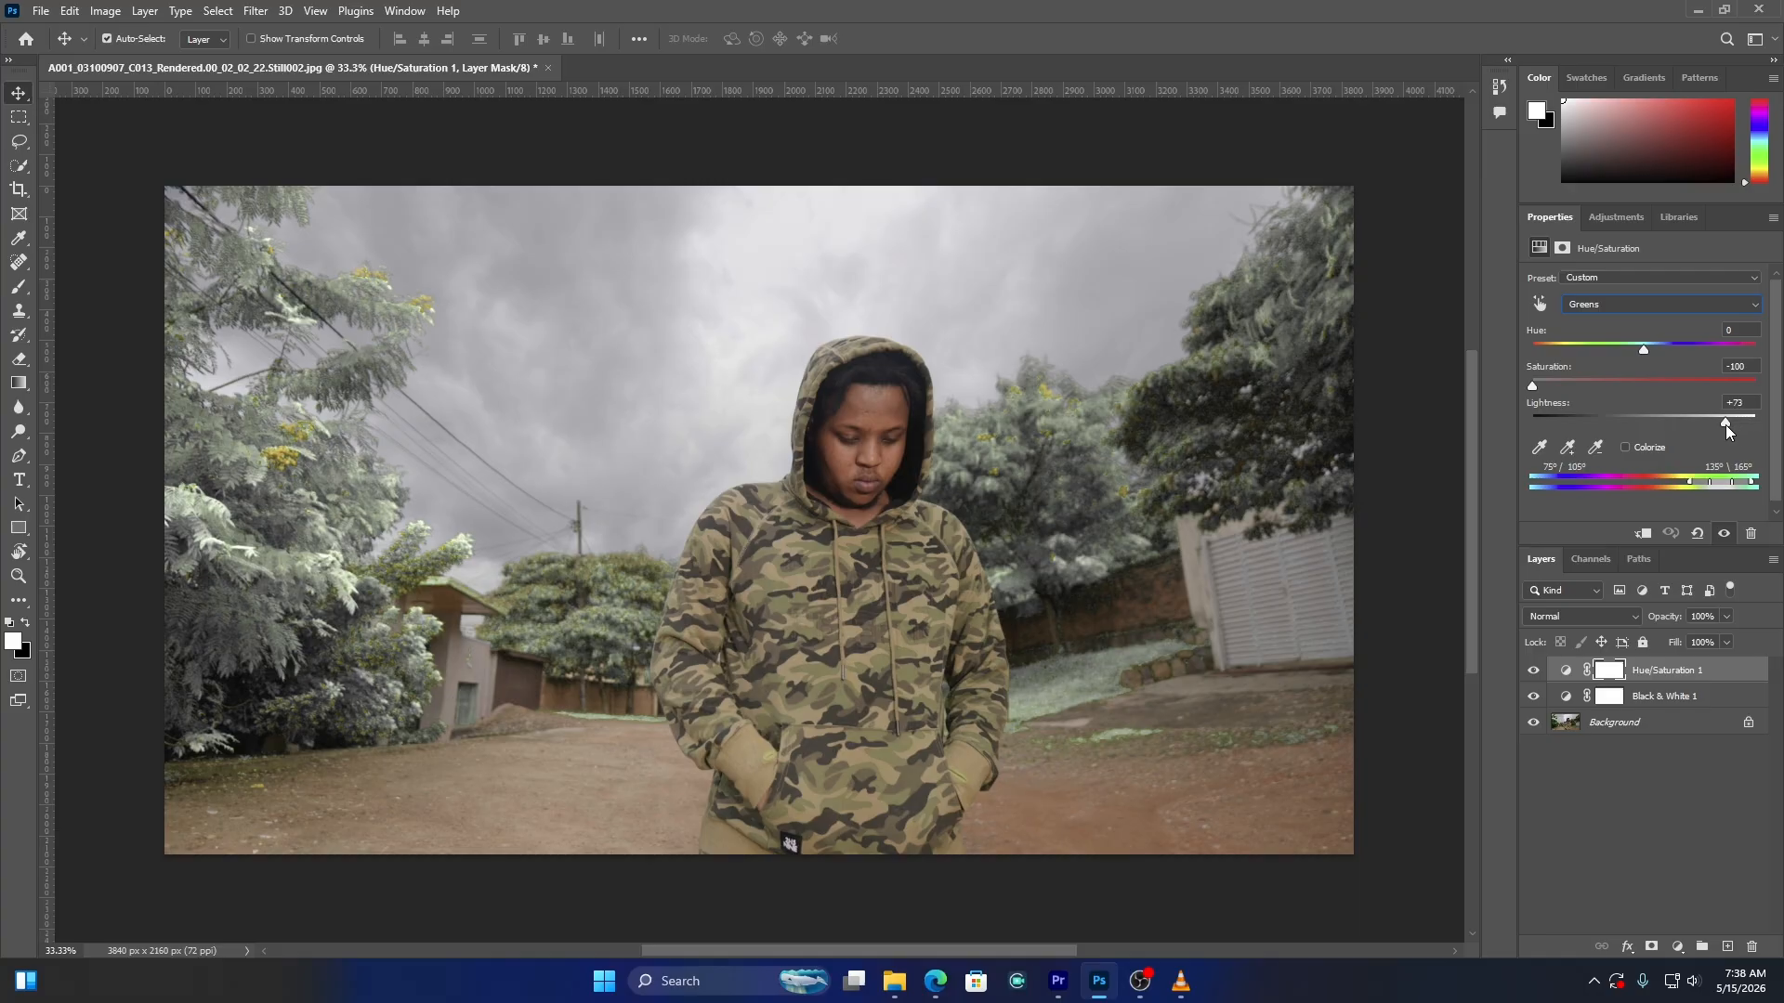
Set the Yellows saturation to -44 and lightness to +42 in the Hue/Saturation adjustment layer
left_click(1635, 311)
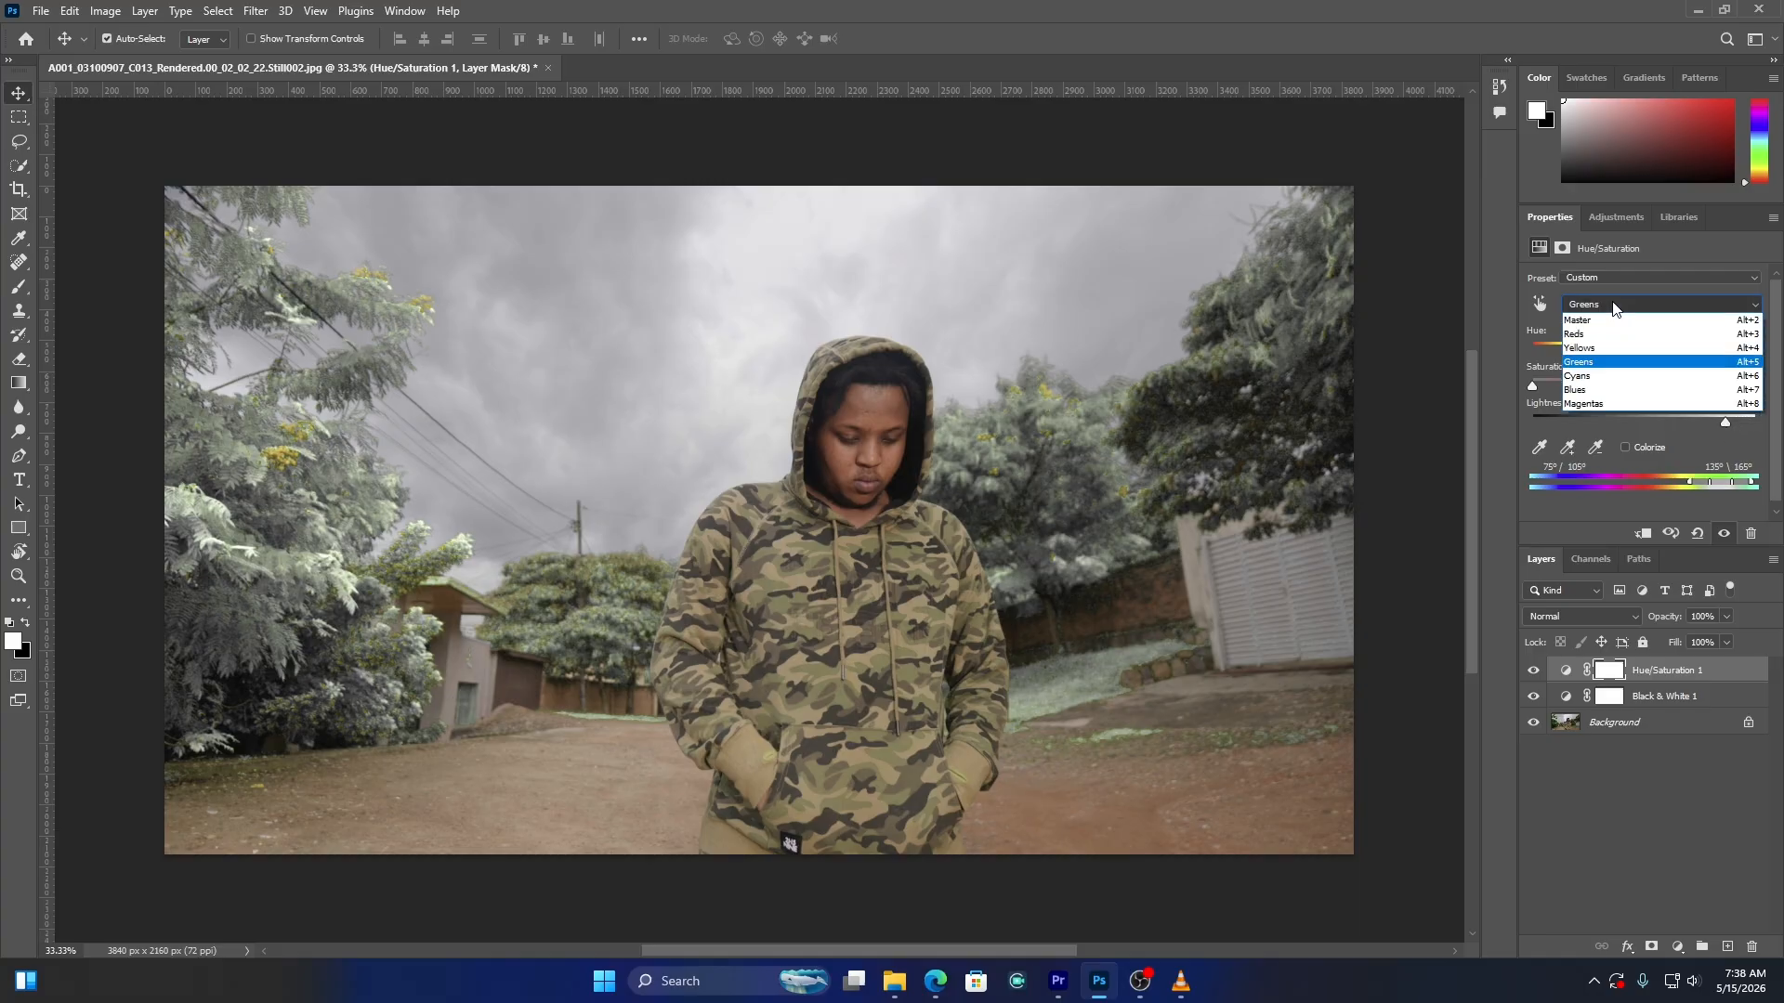
left_click(1595, 349)
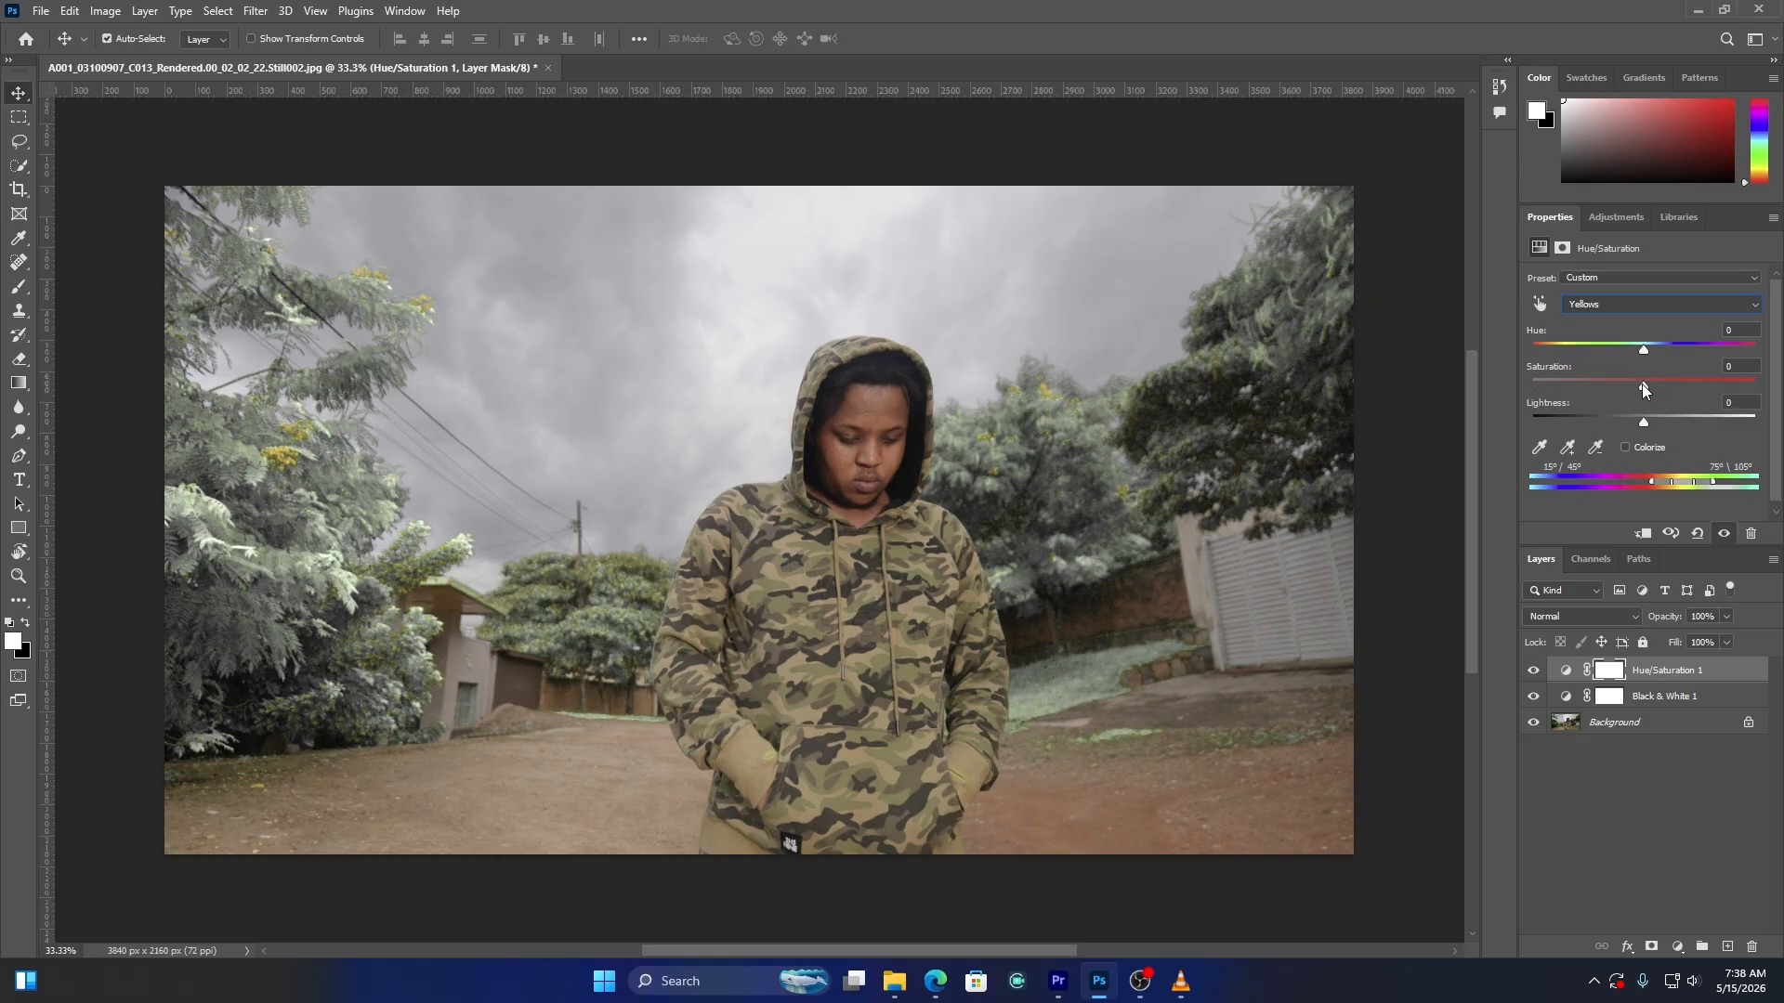
left_click_drag(1641, 383, 1697, 424)
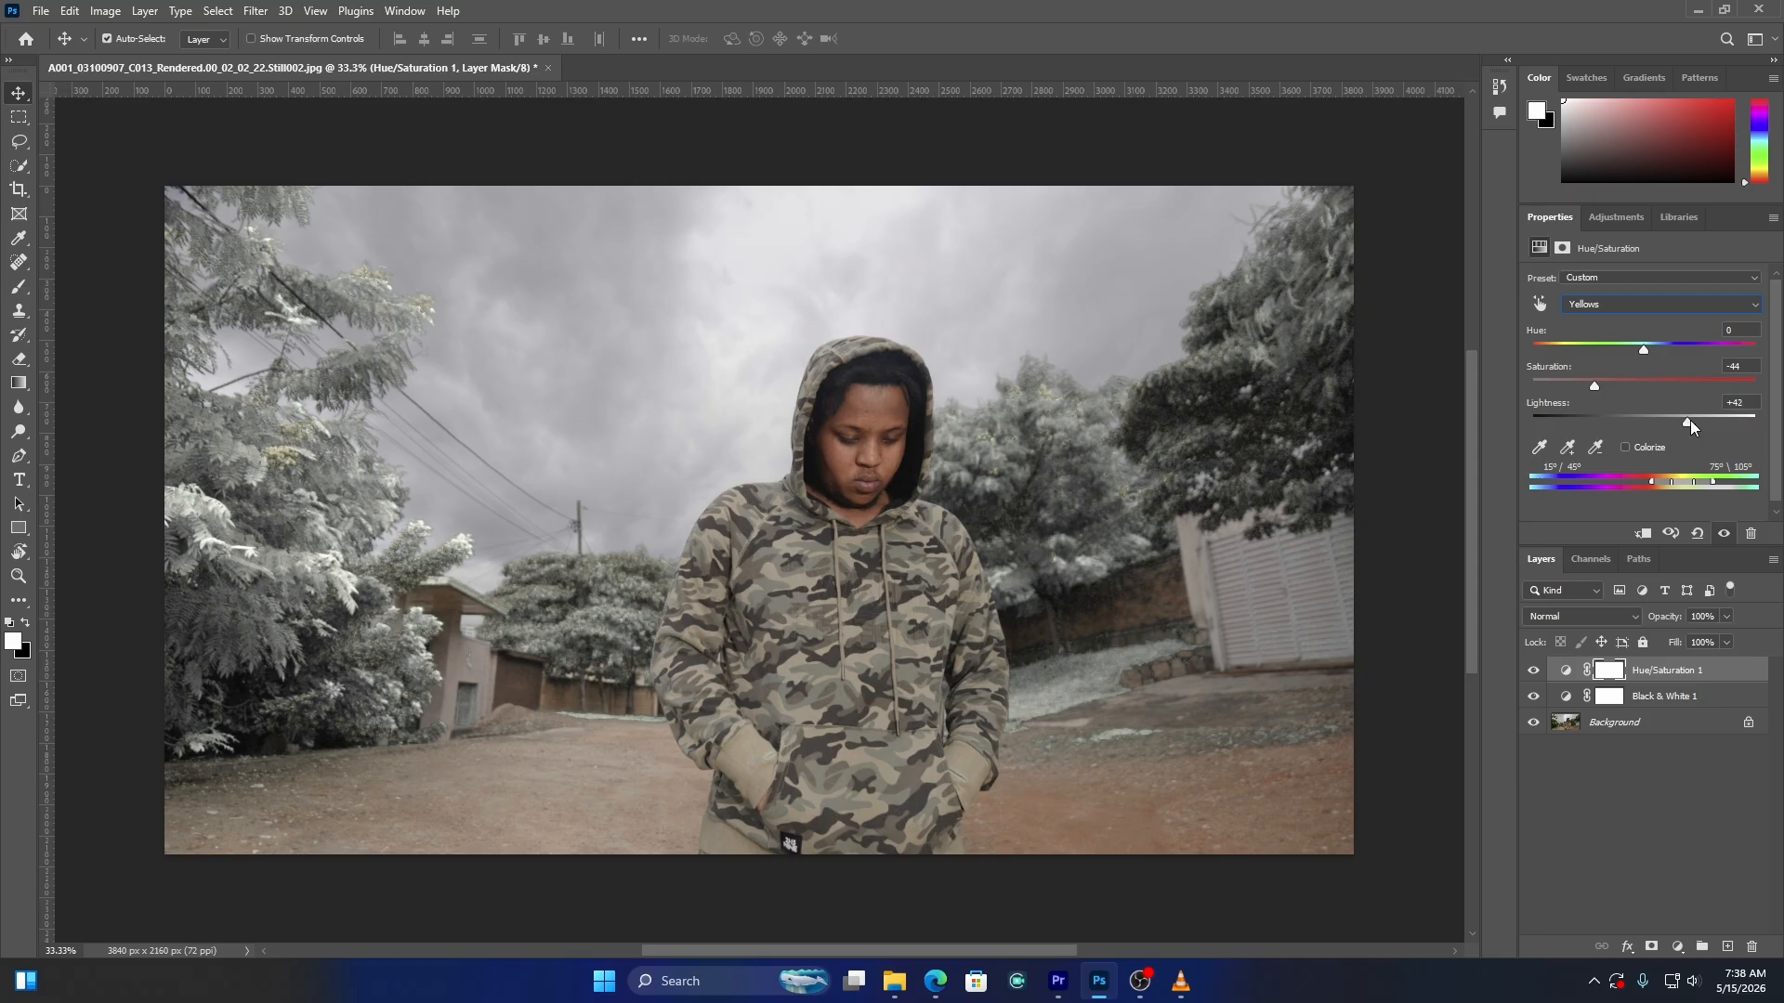
Raise Yellows to 219 in the Black & White layer, and set the Hue/Saturation layer's Yellows to saturation -56 and lightness +67
left_click(1669, 699)
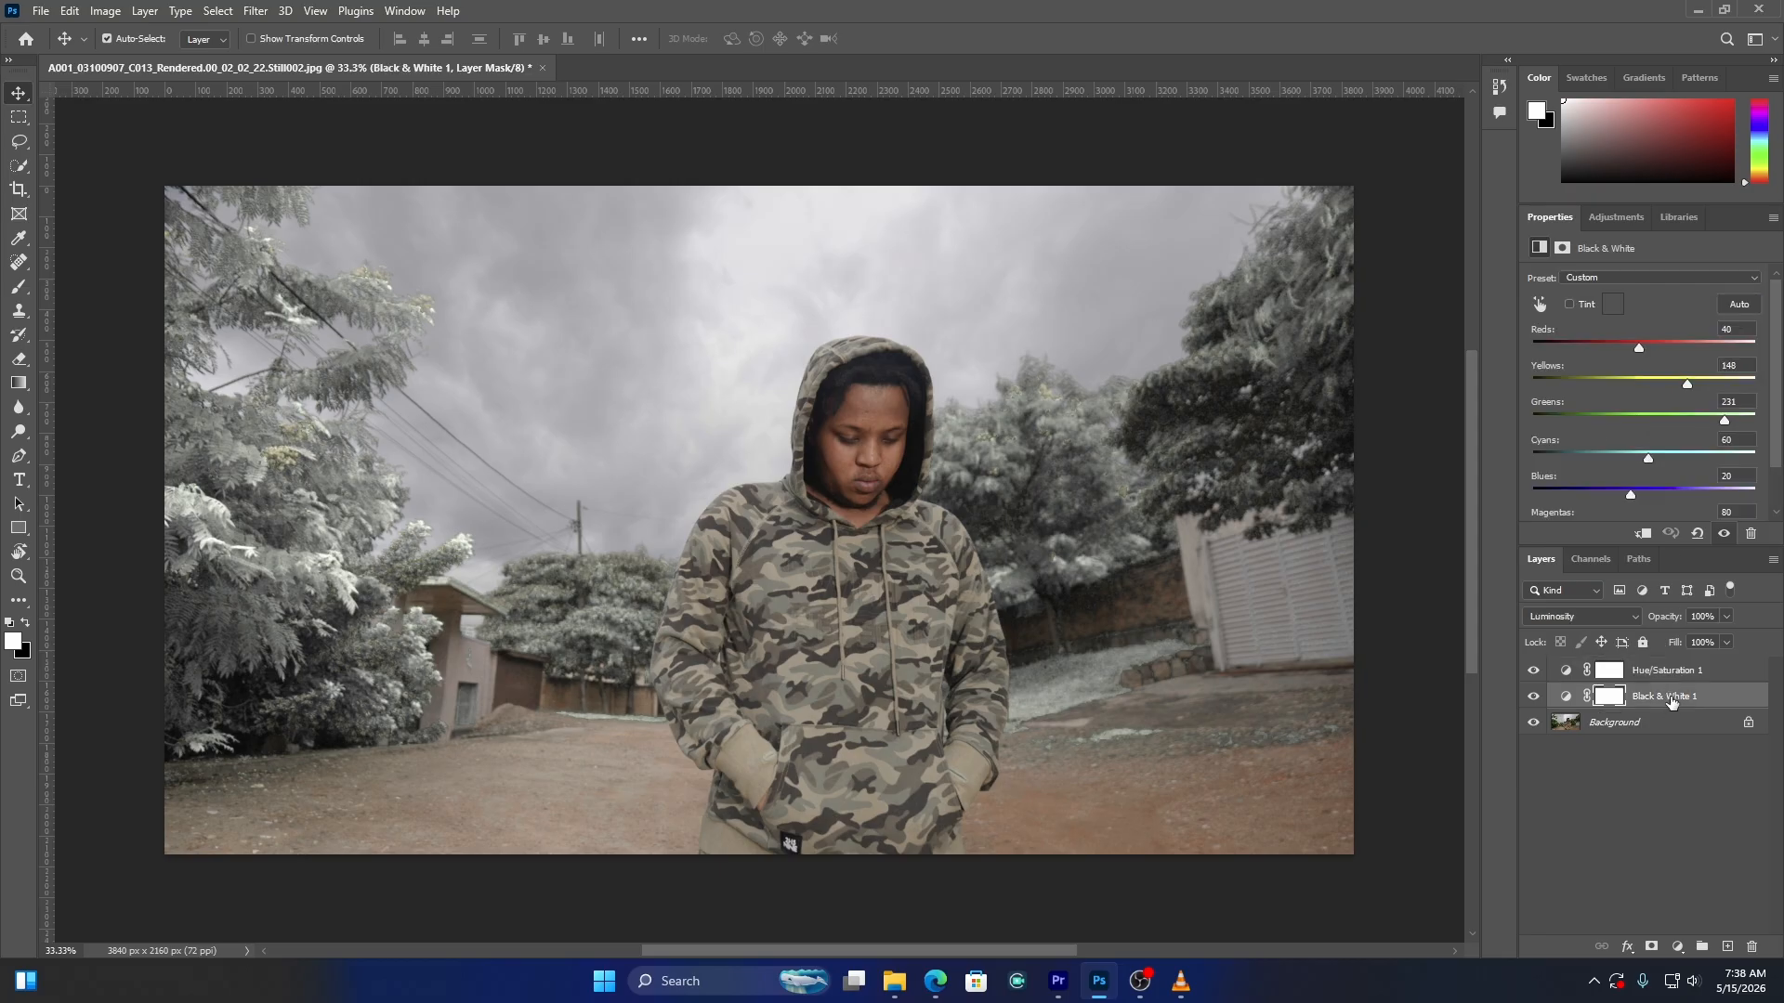
left_click_drag(1684, 383, 1719, 394)
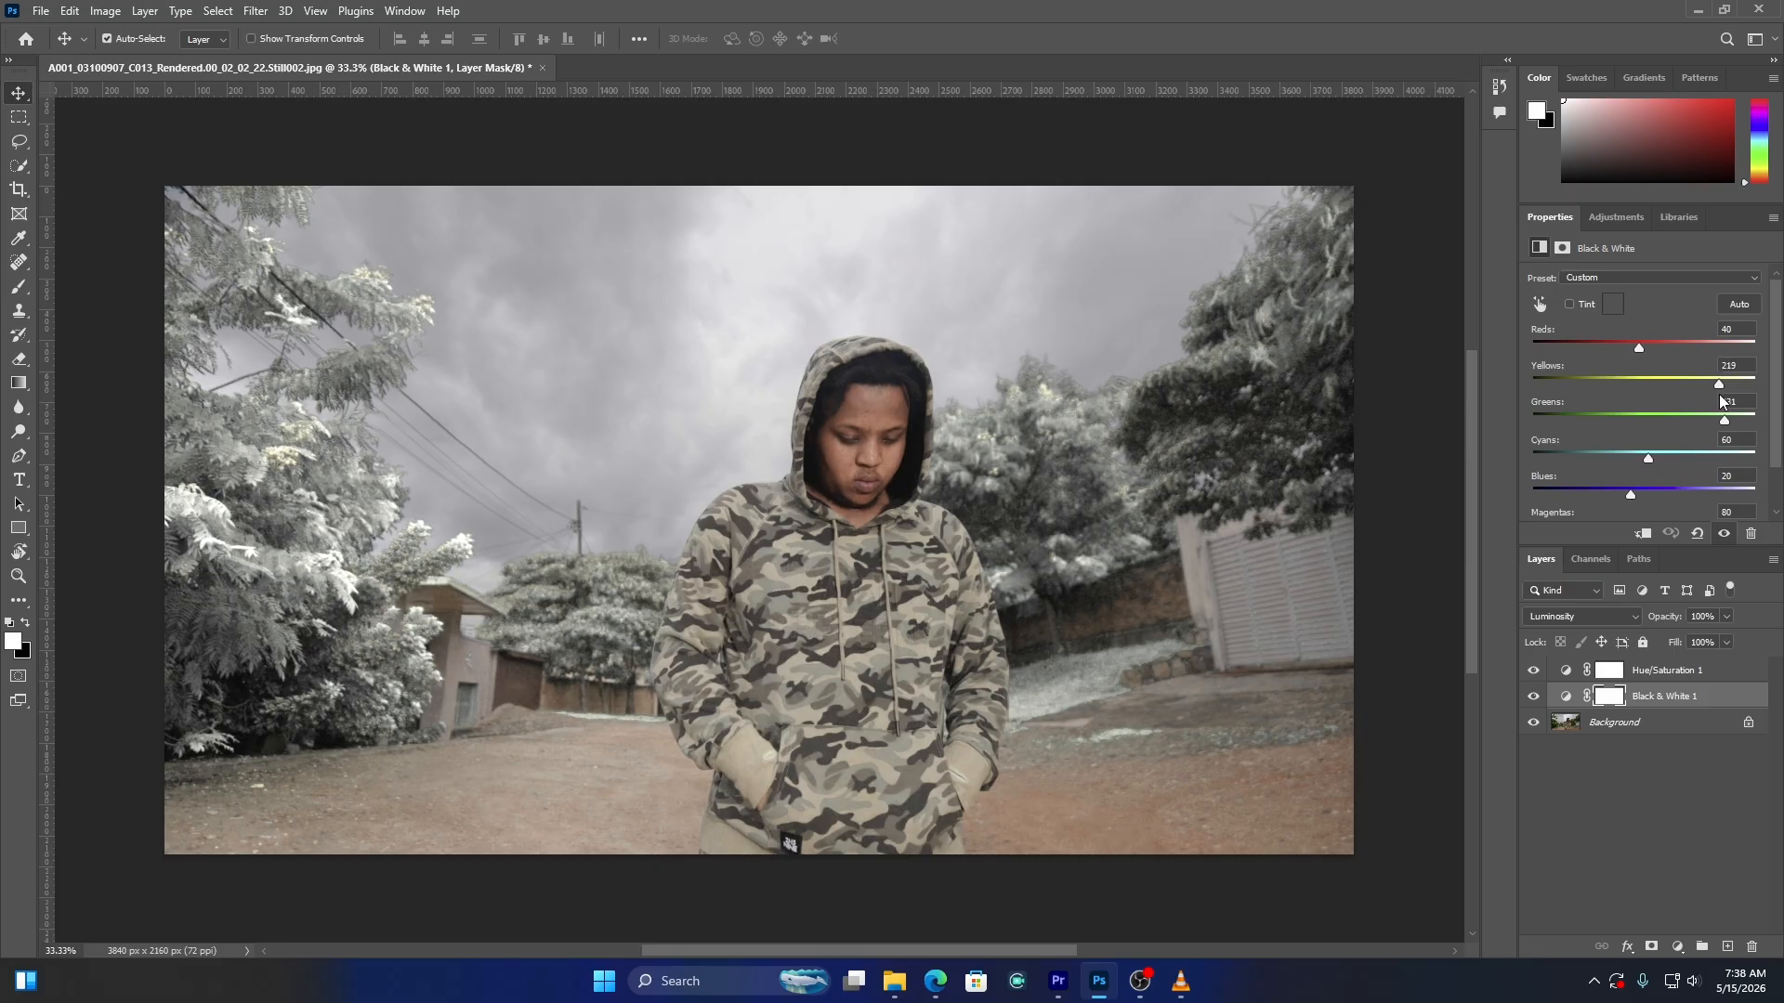
left_click(1674, 681)
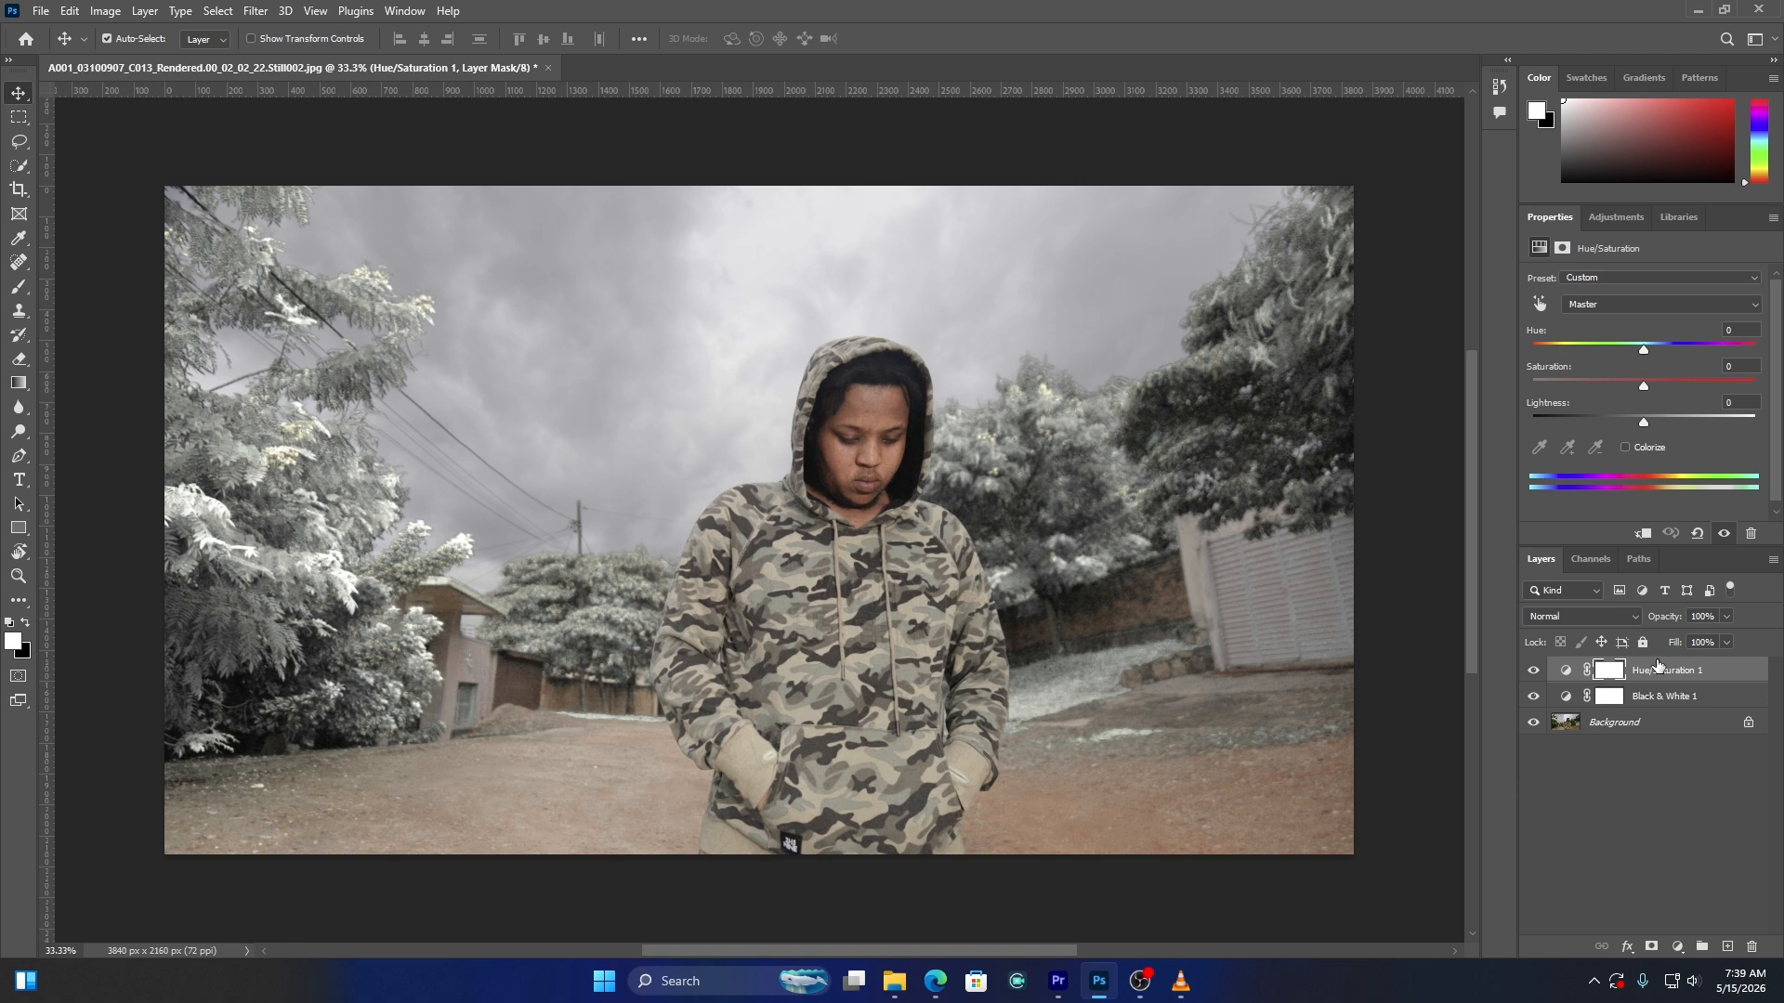
left_click(1635, 303)
left_click(1645, 386)
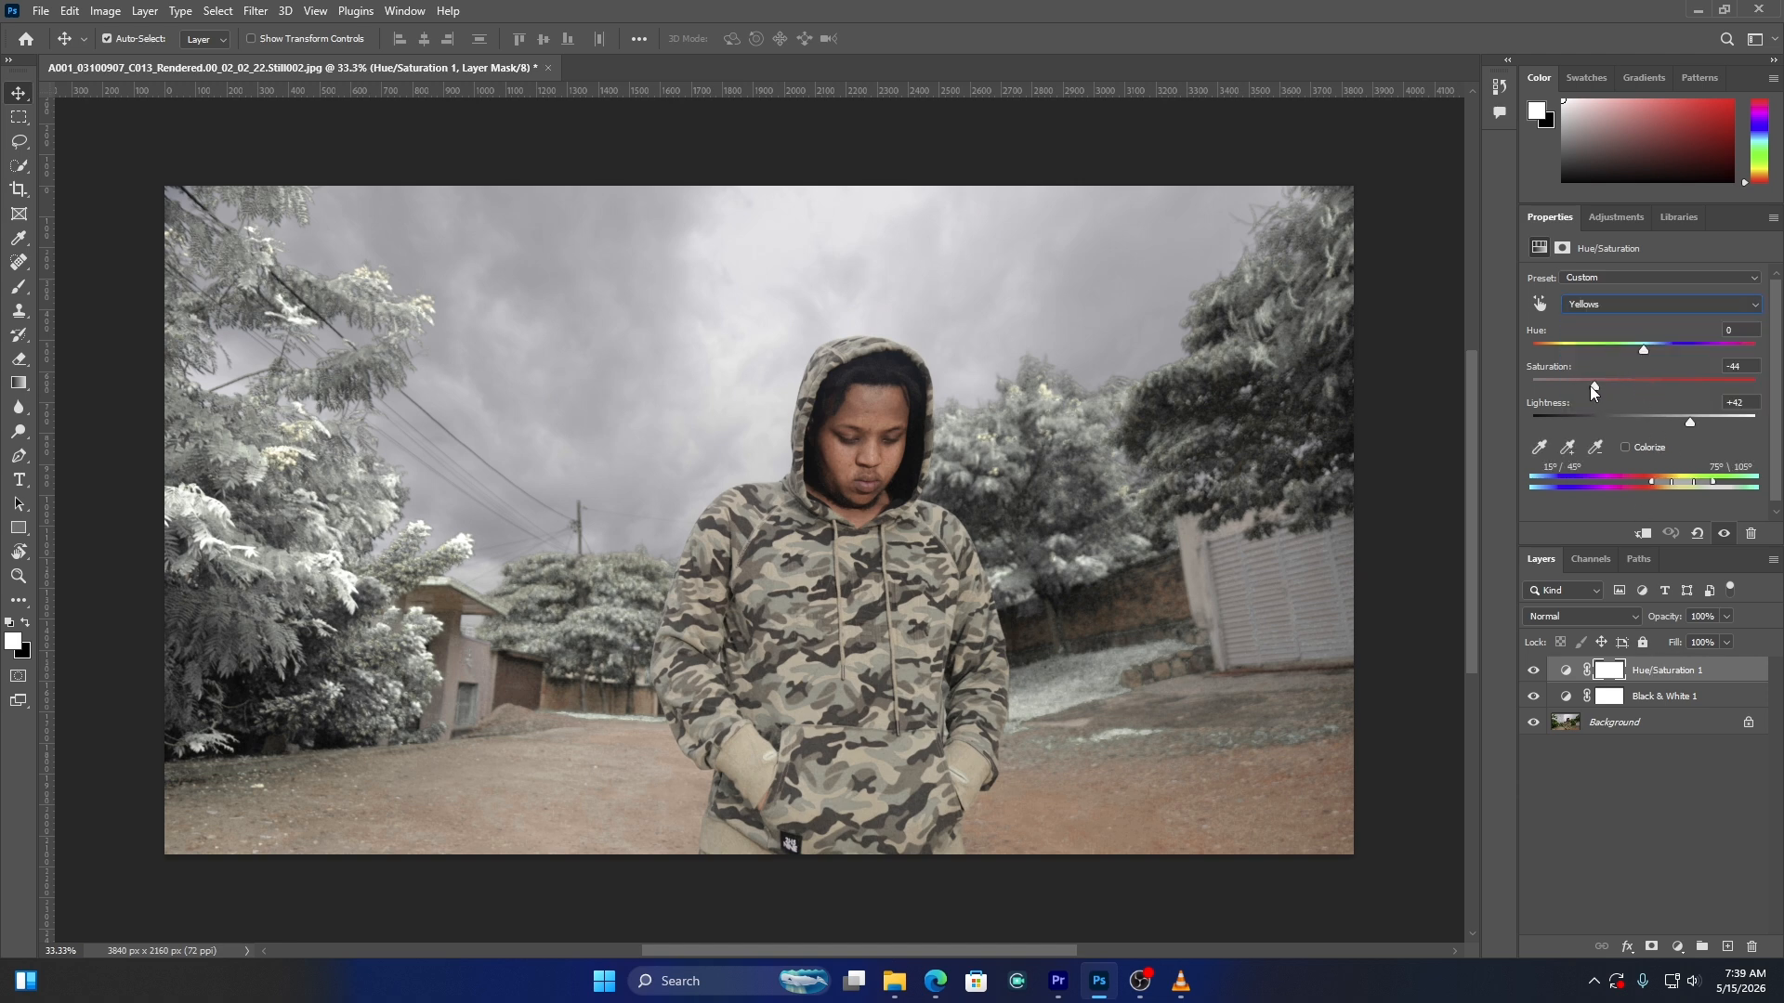
mouse_move(1590, 386)
left_mouse_down()
mouse_move(1537, 382)
mouse_move(1593, 386)
left_mouse_up()
left_click_drag(1579, 386, 1581, 386)
left_click_drag(1706, 422, 1745, 433)
Export the adjustments as a CUBE color lookup table named "winter lut" in the Pictures folder
left_click(40, 11)
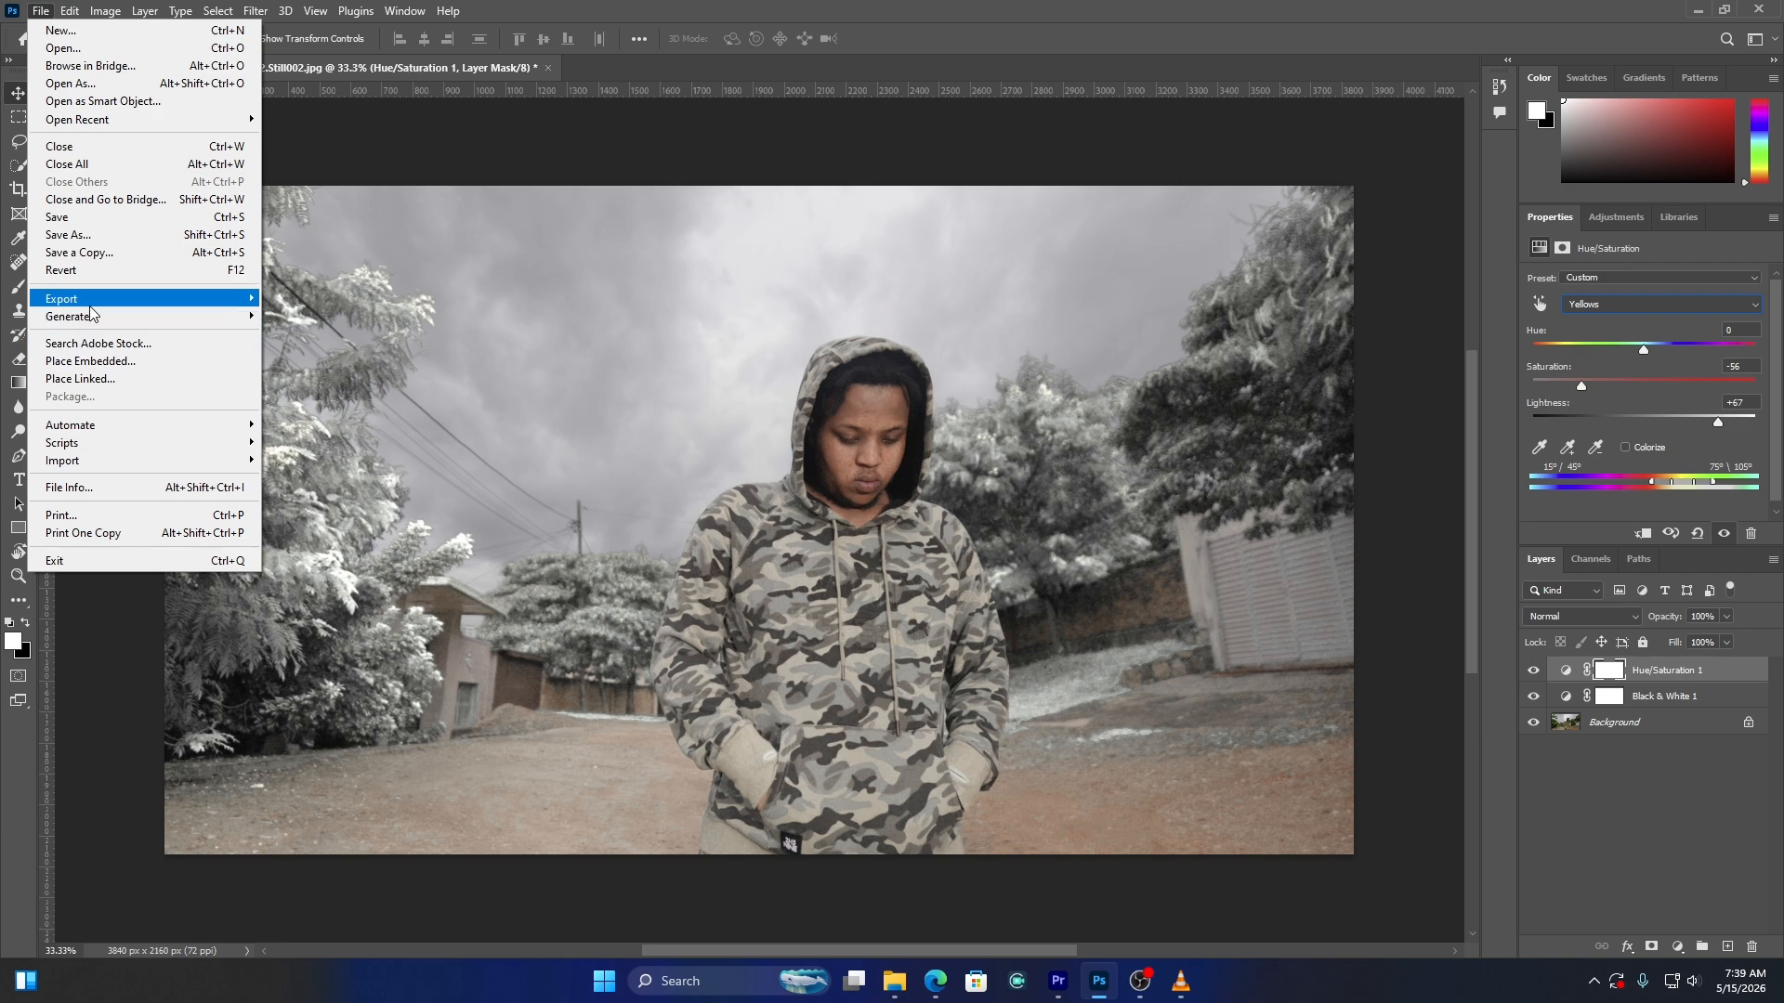
mouse_move(97, 301)
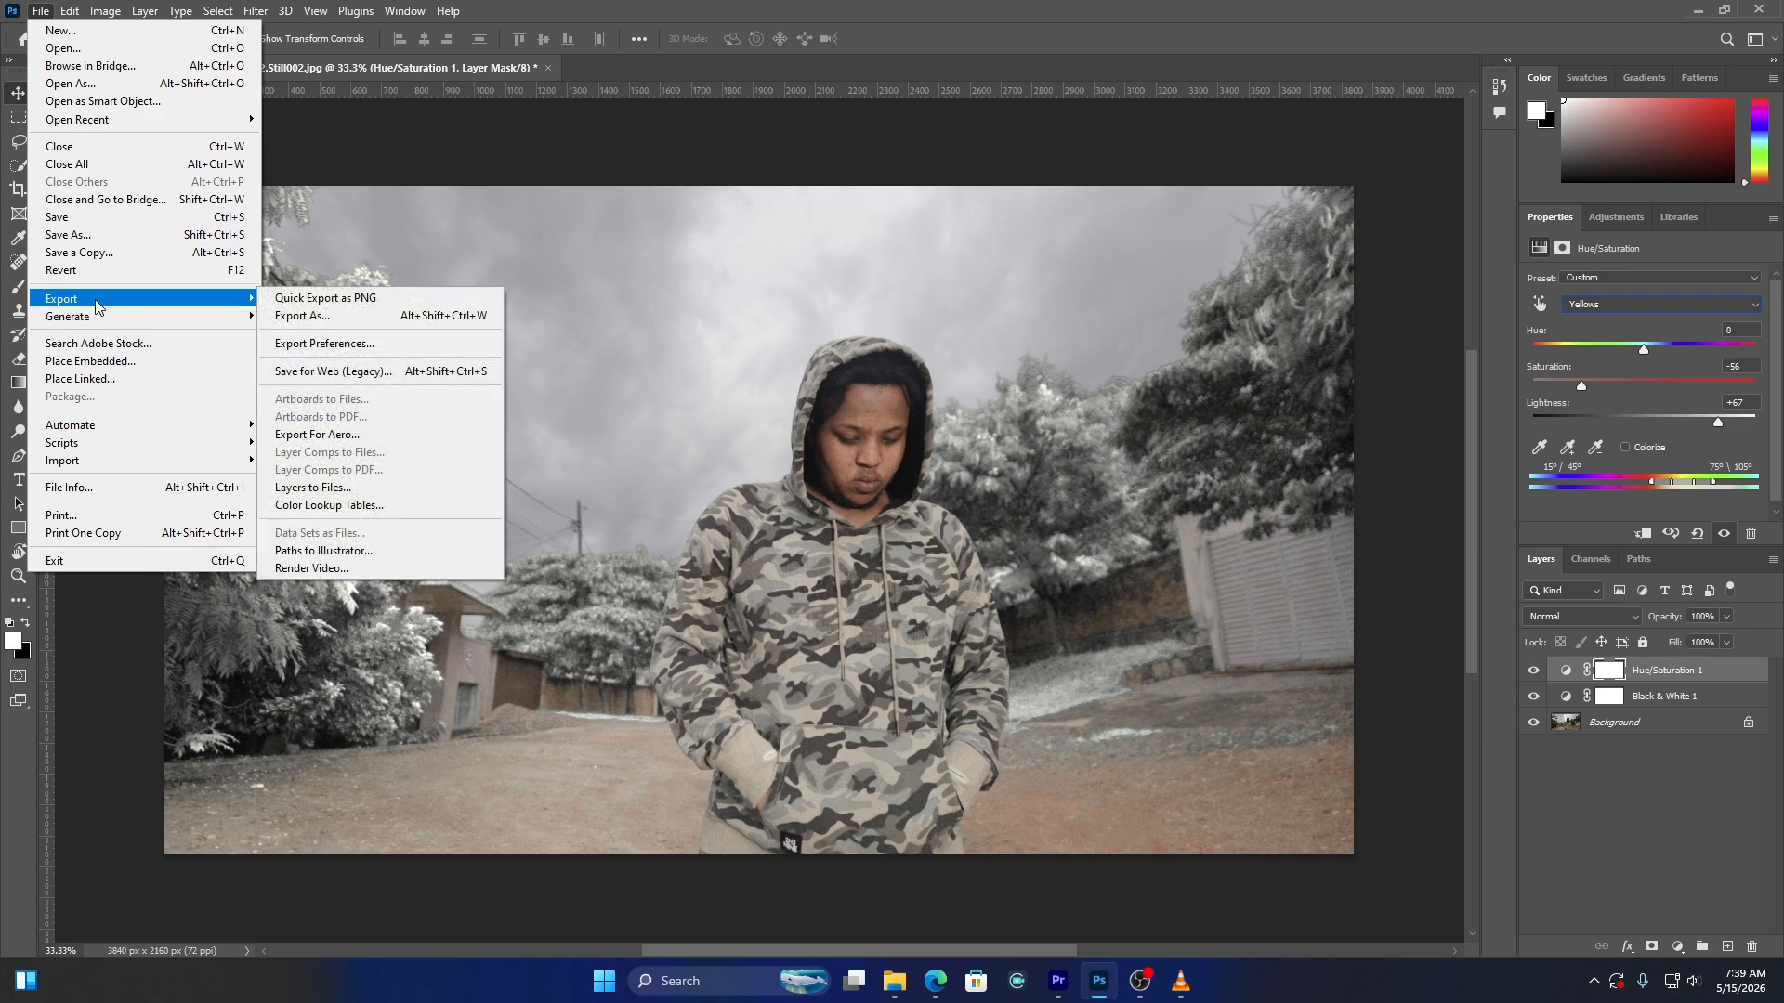
left_click(338, 506)
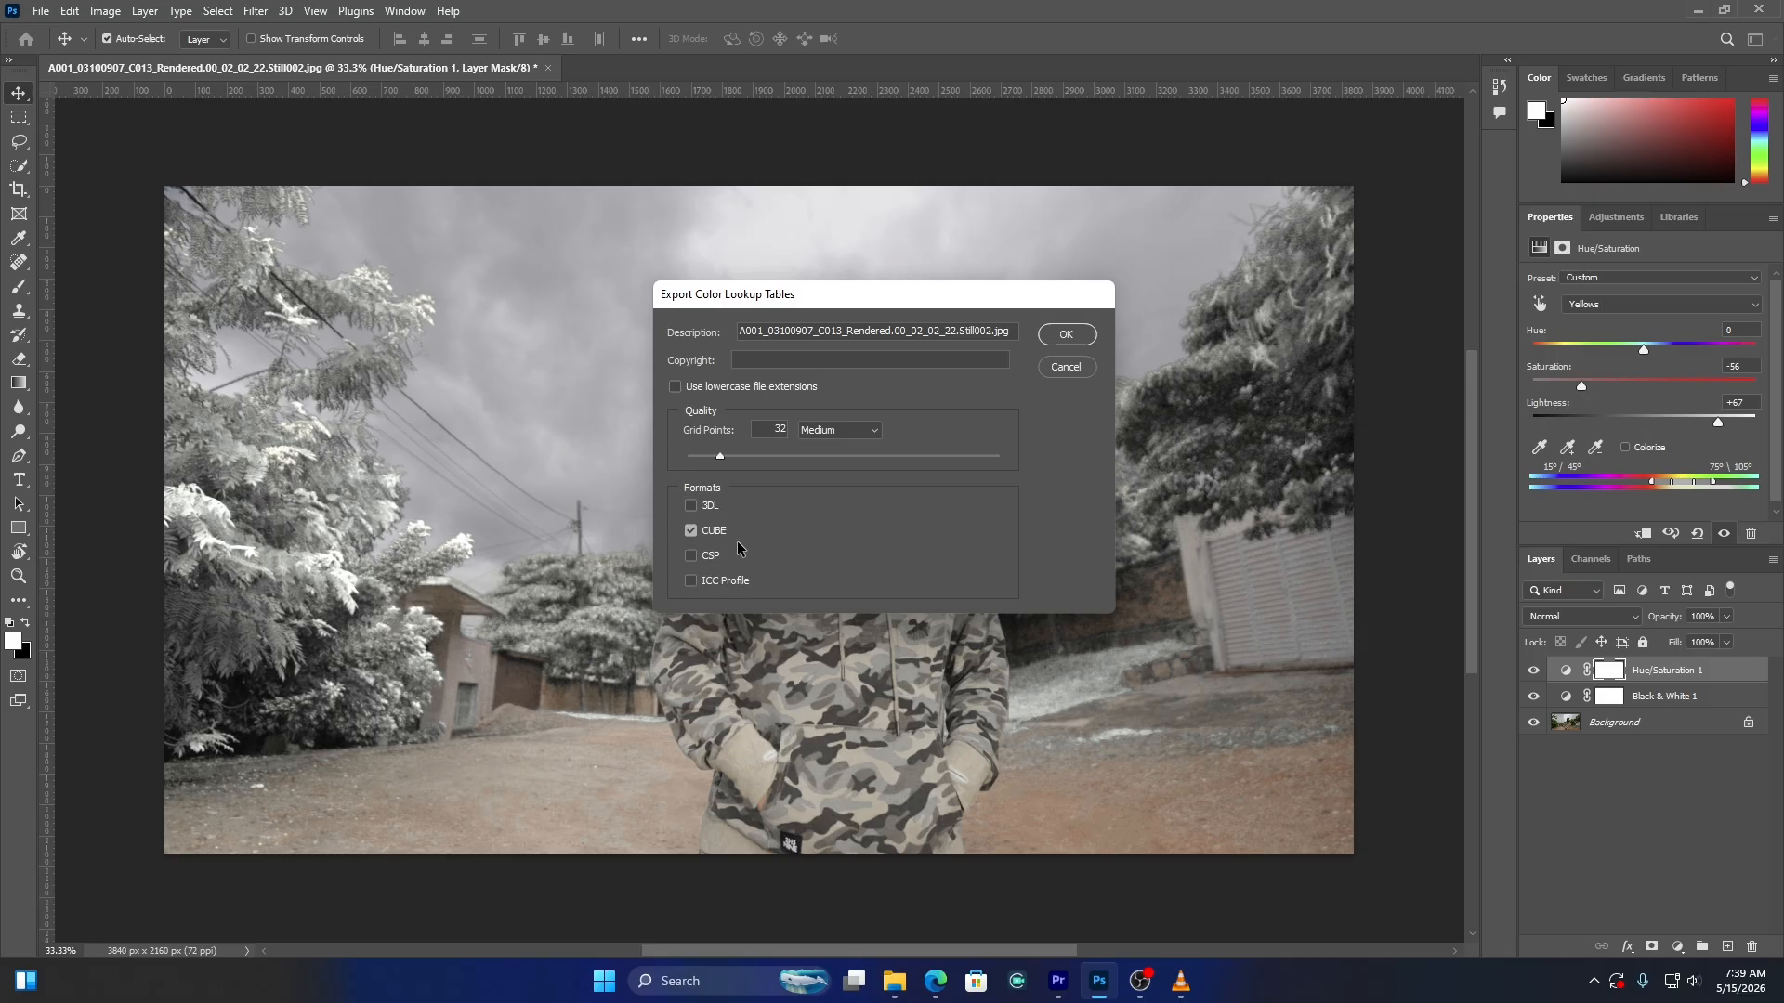
left_click(1066, 336)
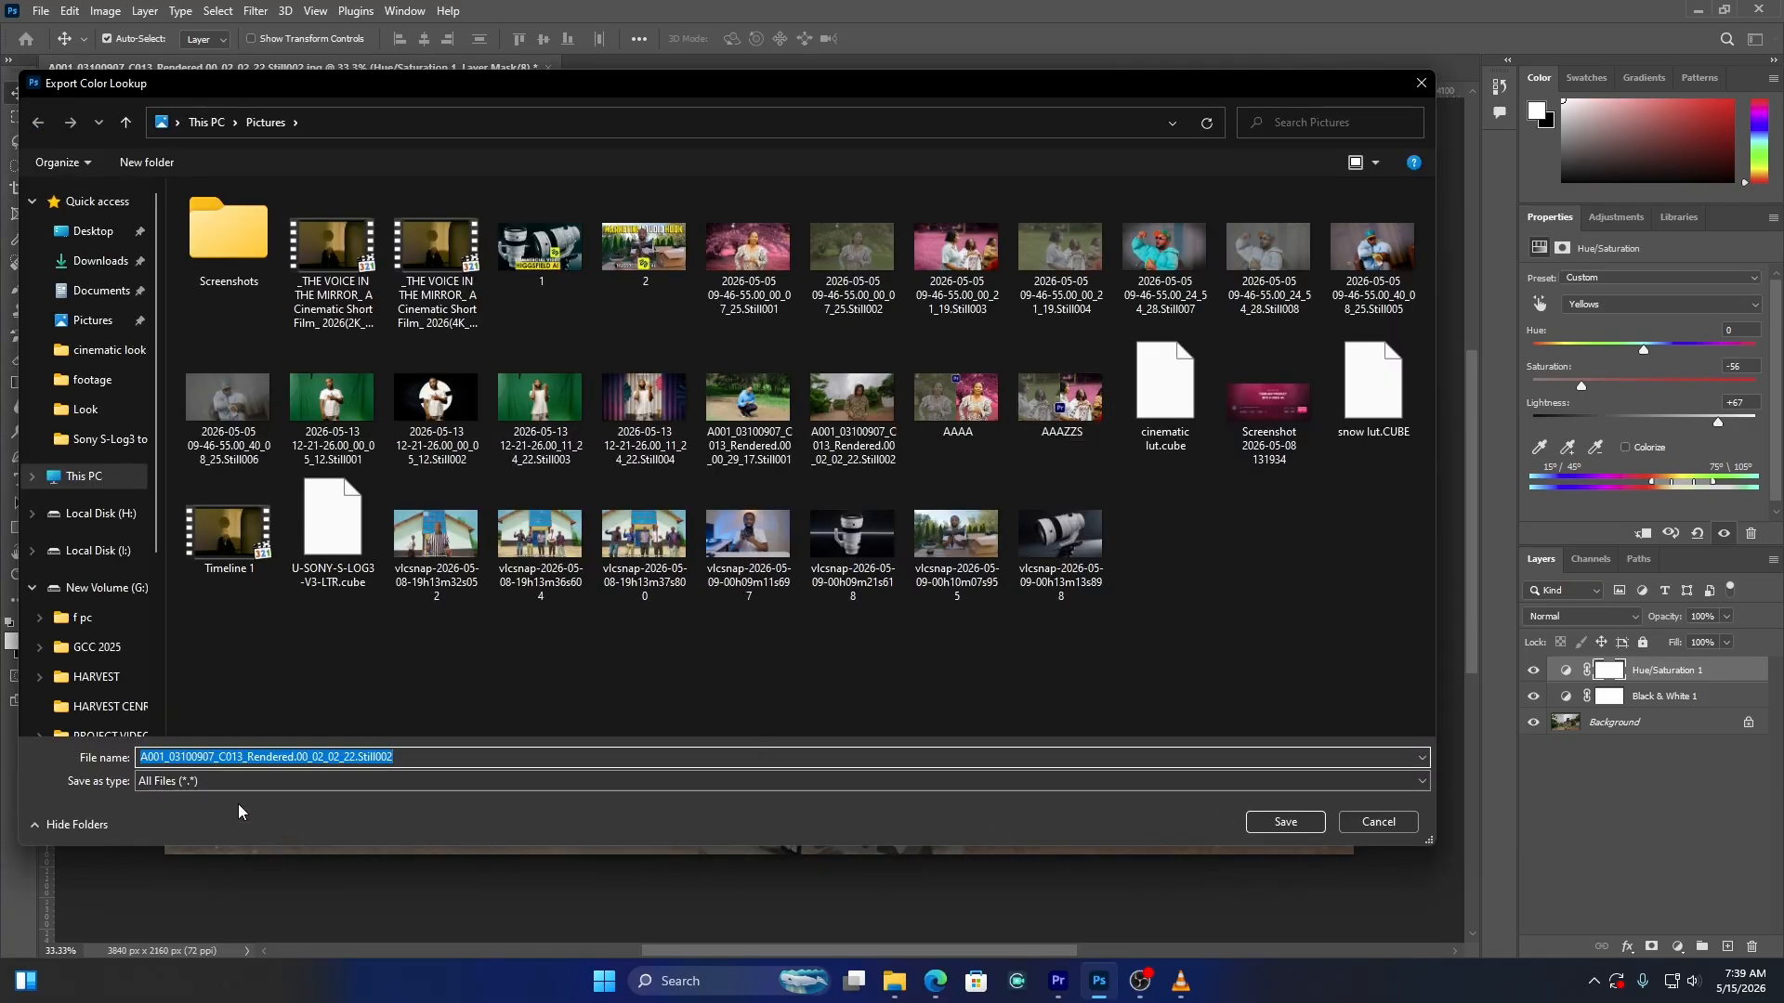
type("win")
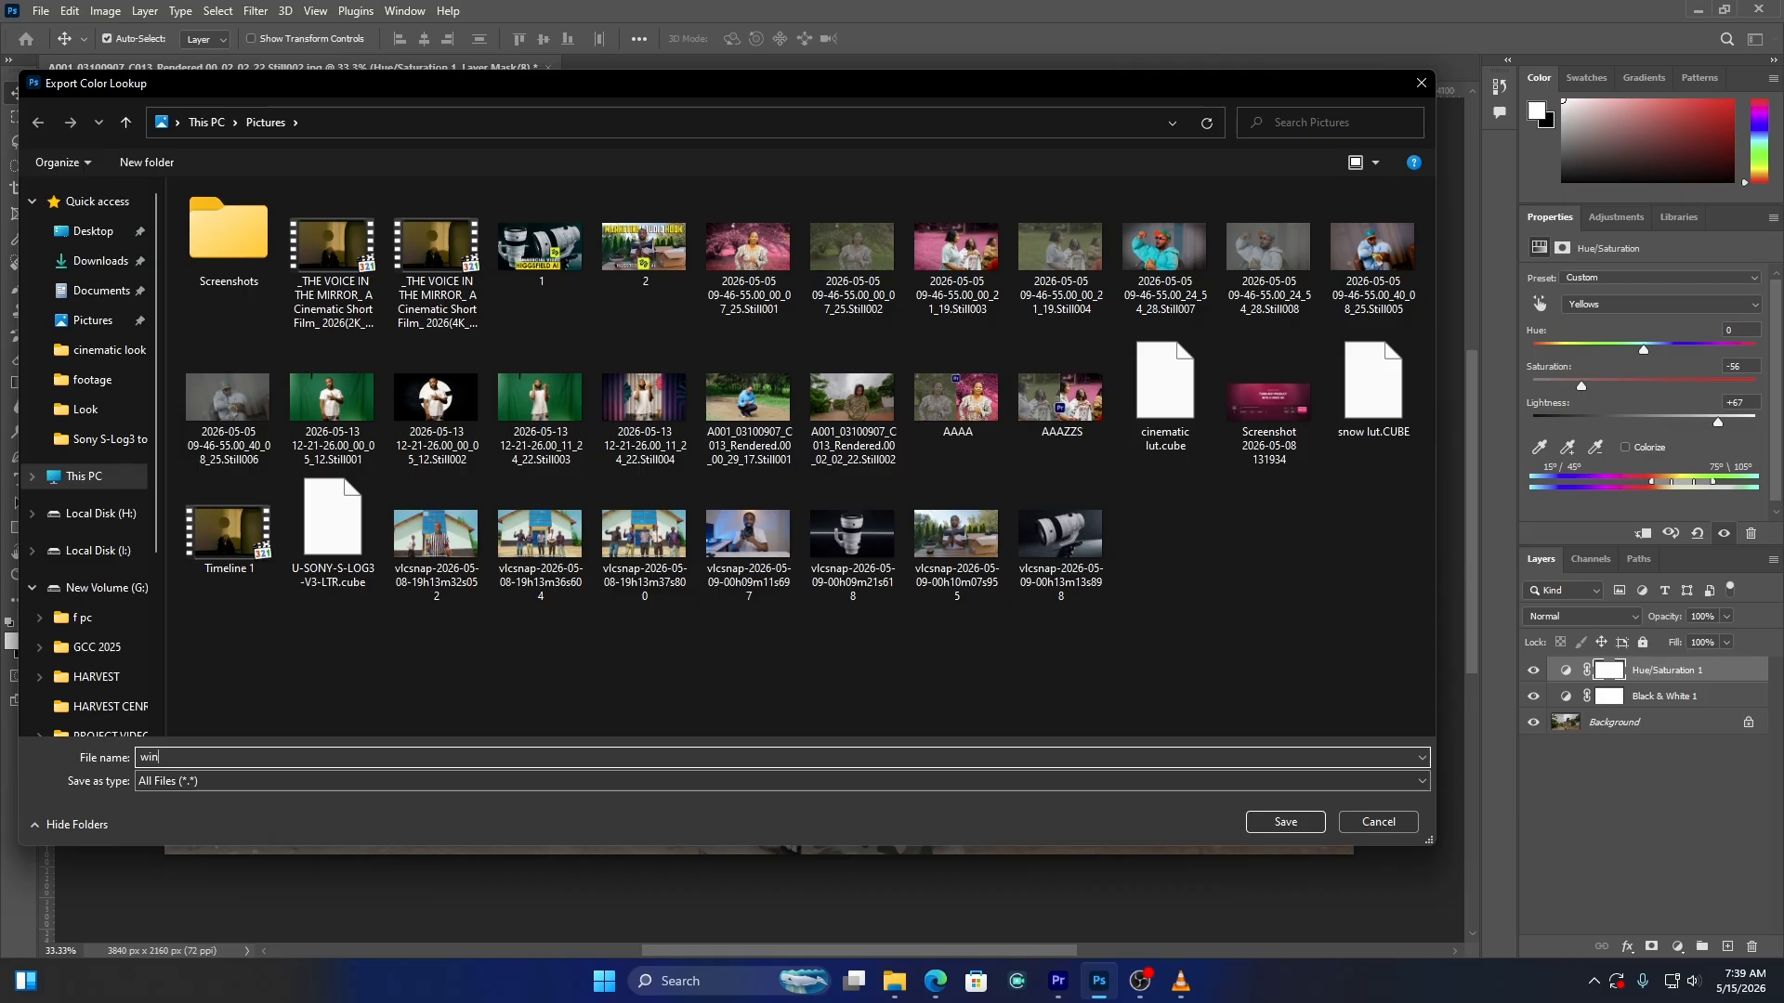
type("ter lut")
left_click(1305, 823)
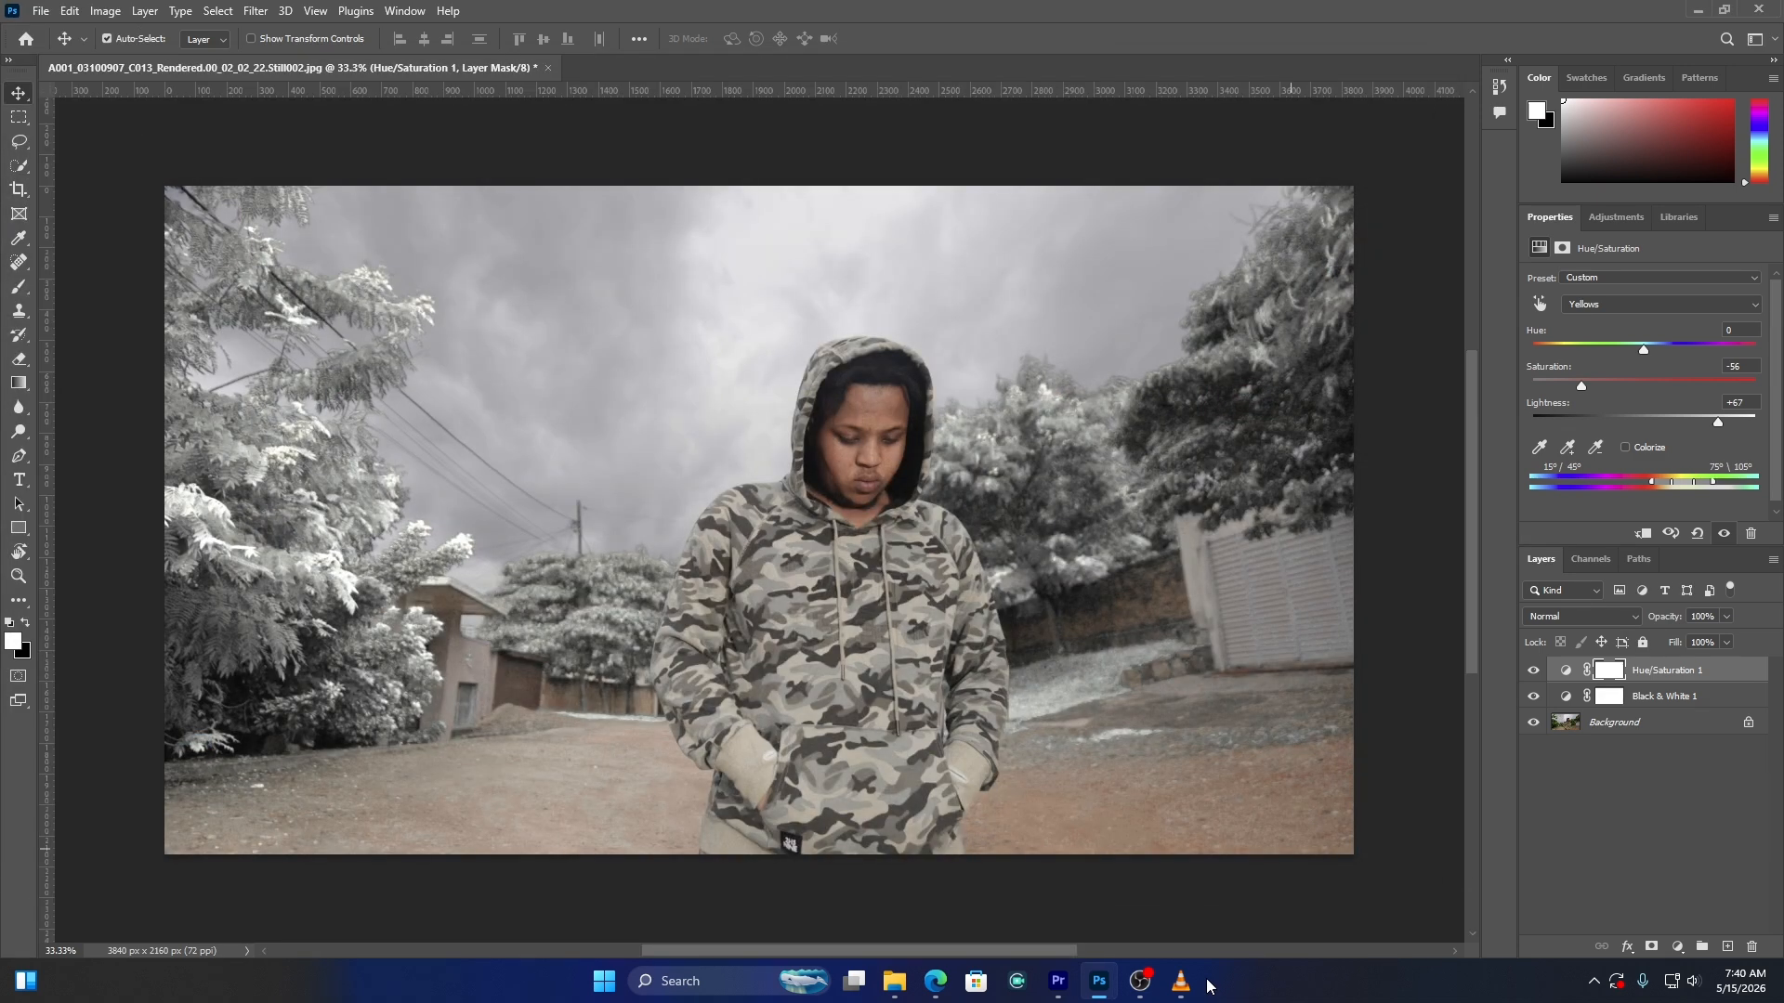
Switch to Premiere Pro, create a 3840 × 2160 adjustment layer at 24.00 fps, and fit it over clip P1075666.MP4 on track V2
mouse_move(1140, 983)
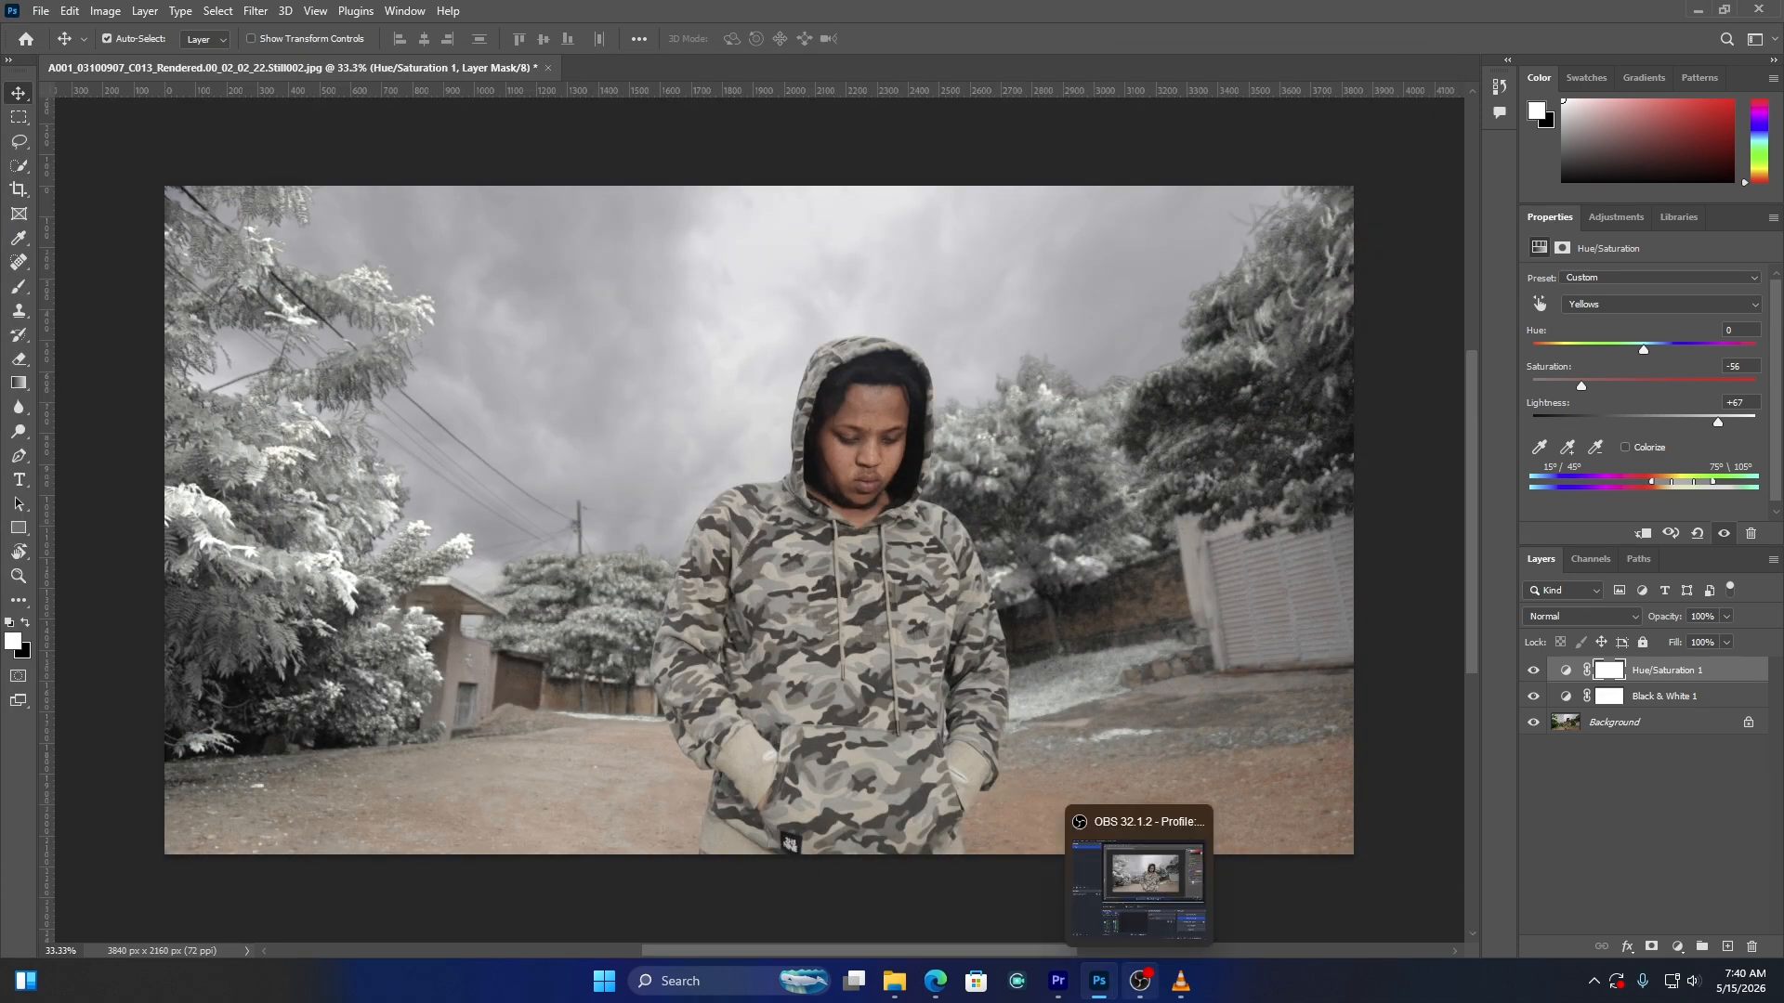
left_click(1058, 981)
left_click(1011, 787)
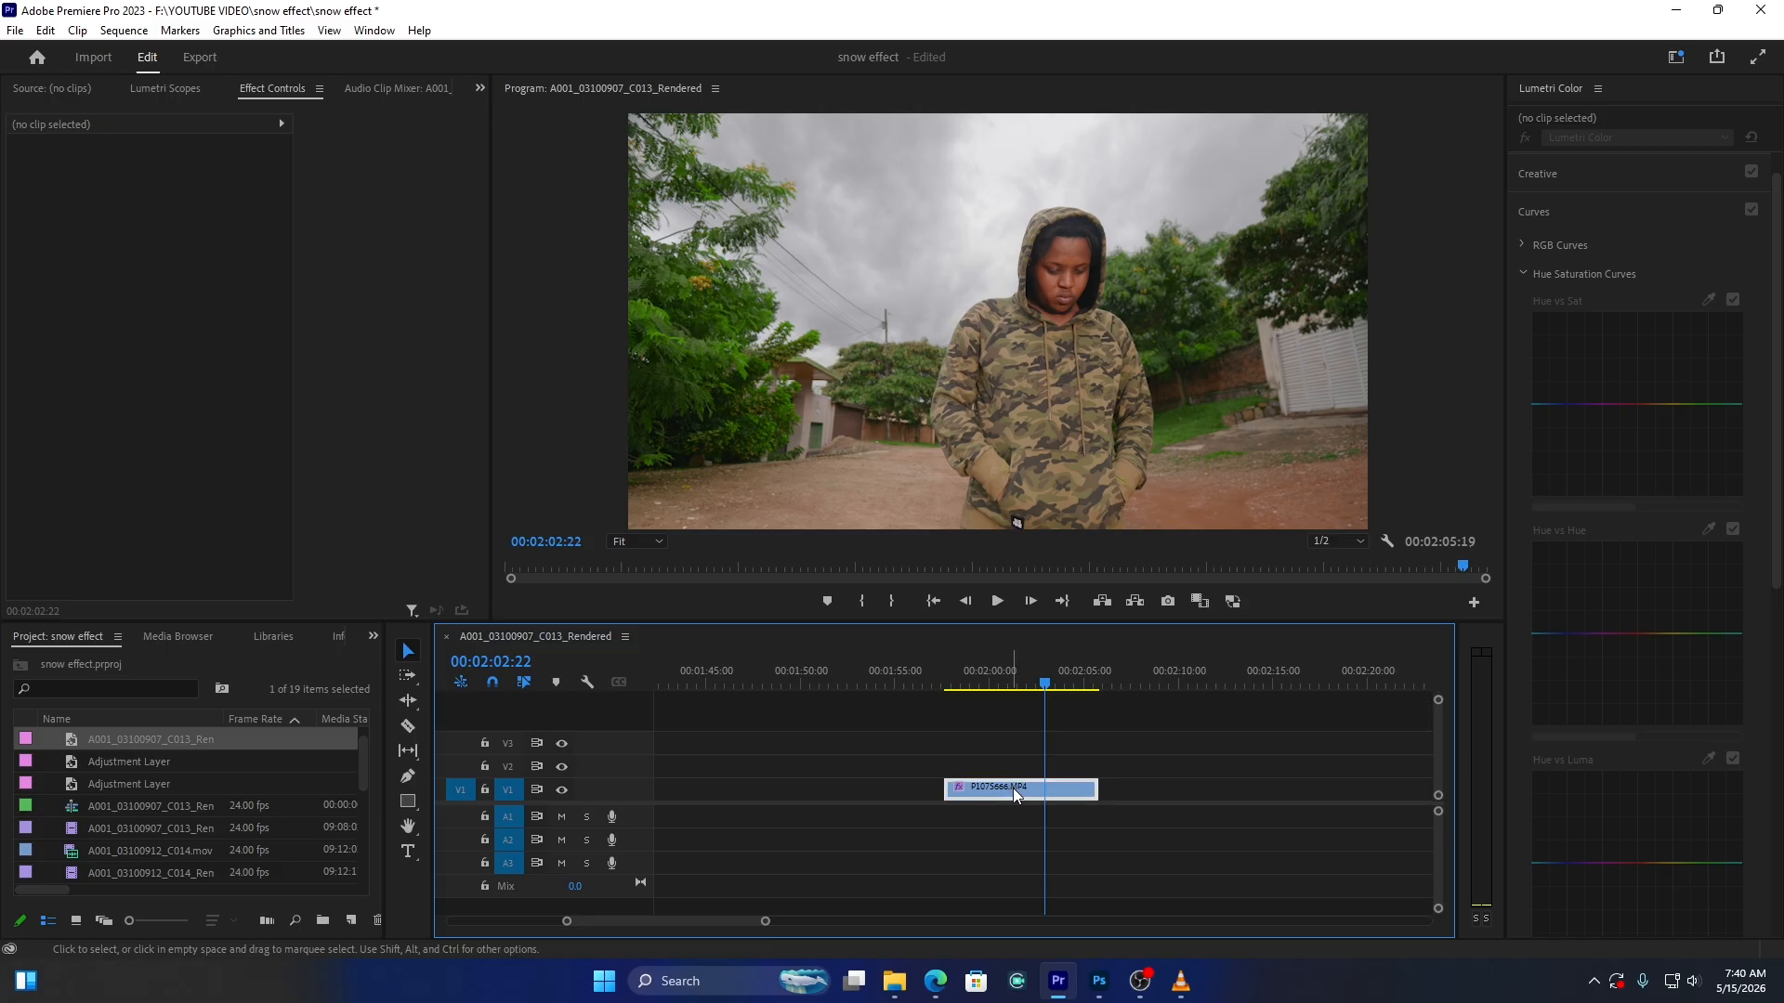
left_click(348, 920)
left_click(465, 803)
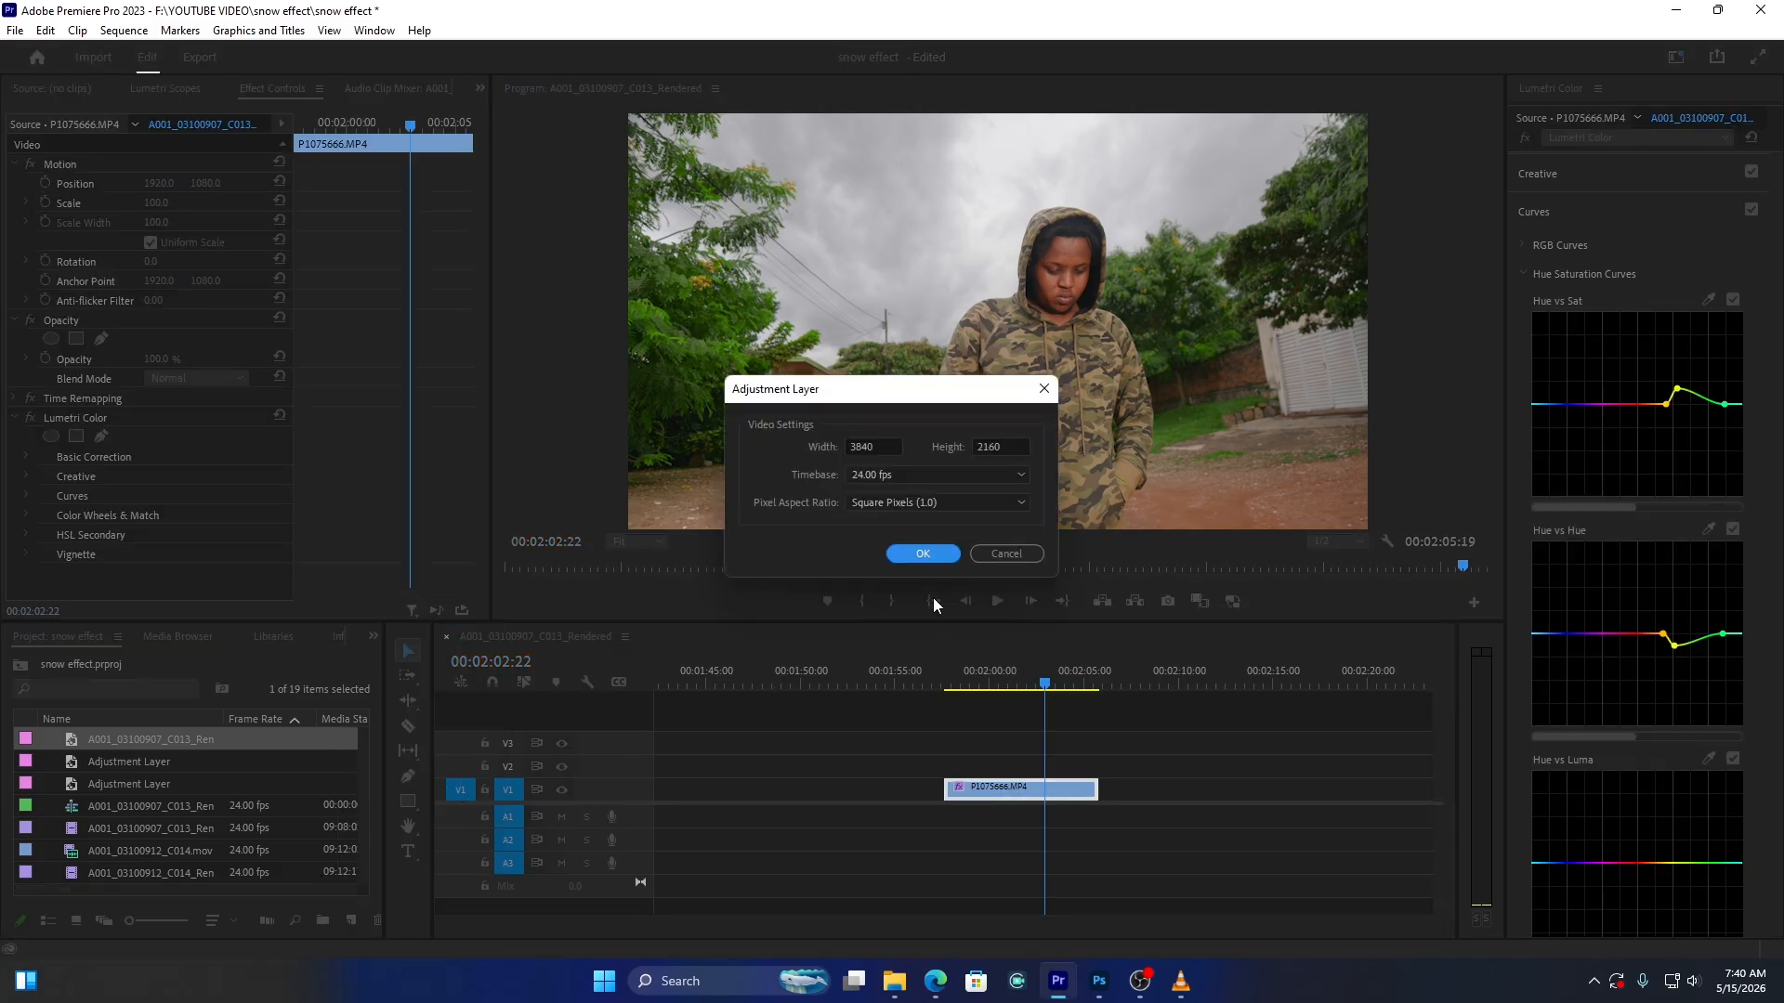
left_click(920, 555)
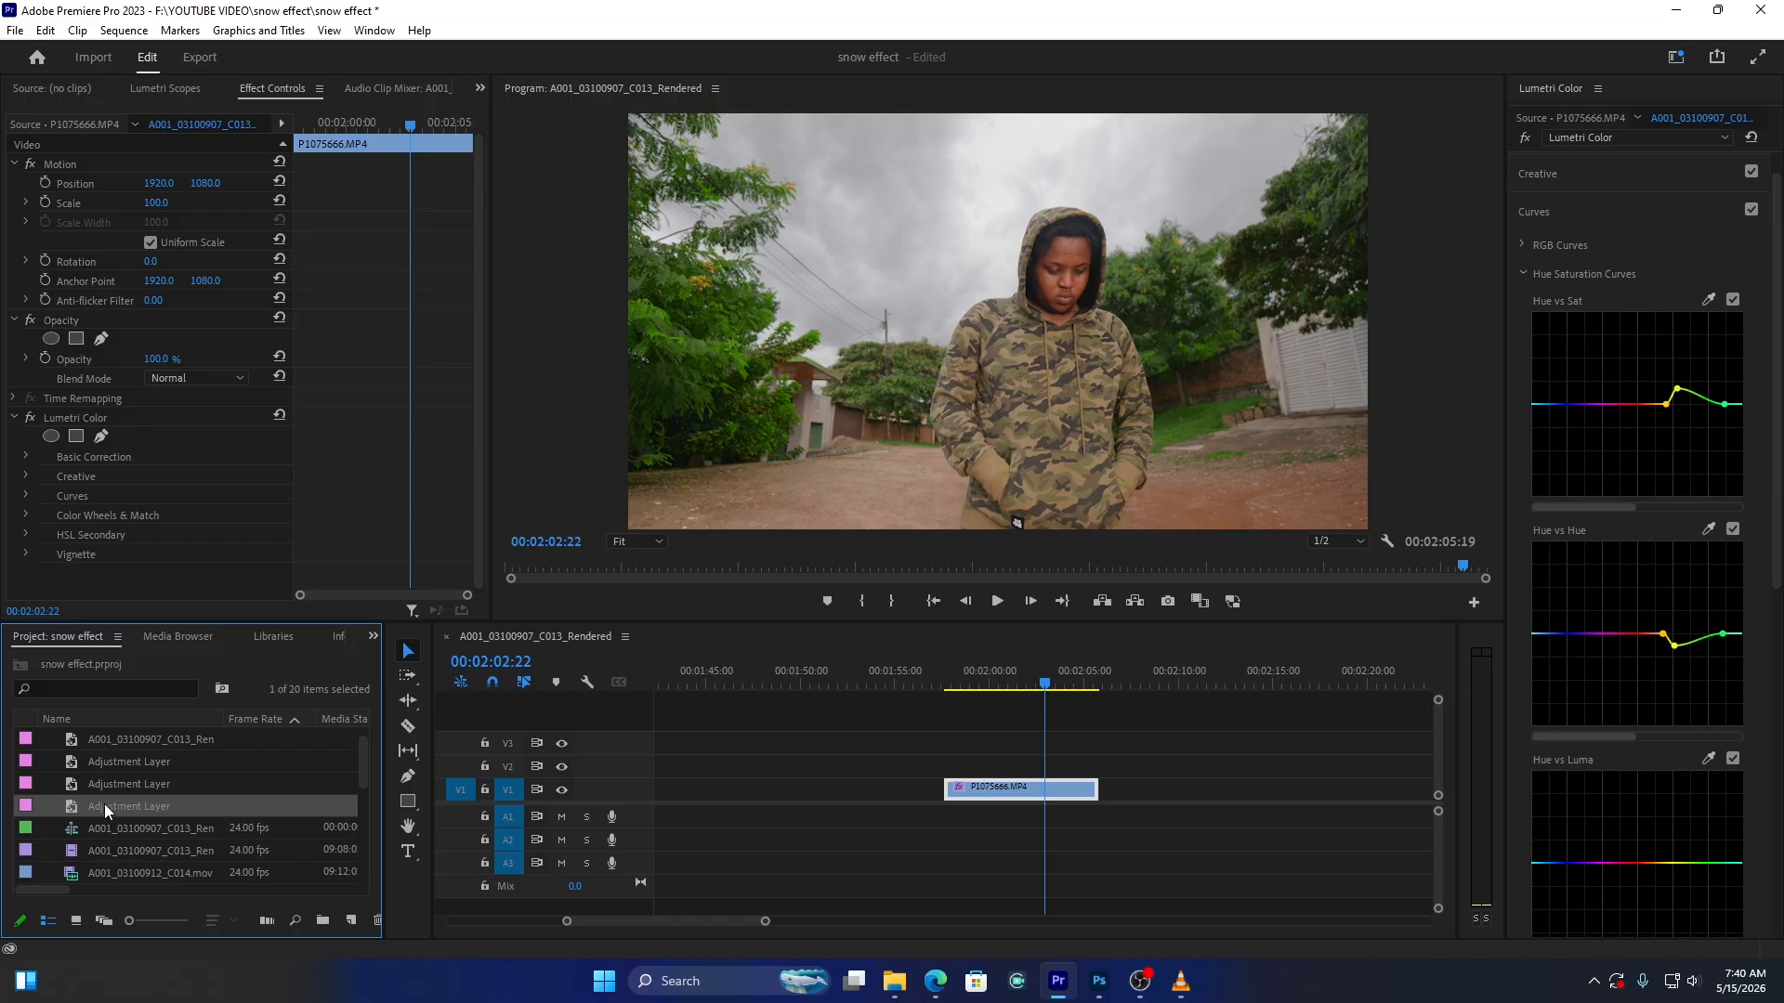
left_click_drag(105, 812, 1100, 771)
left_click(1046, 761)
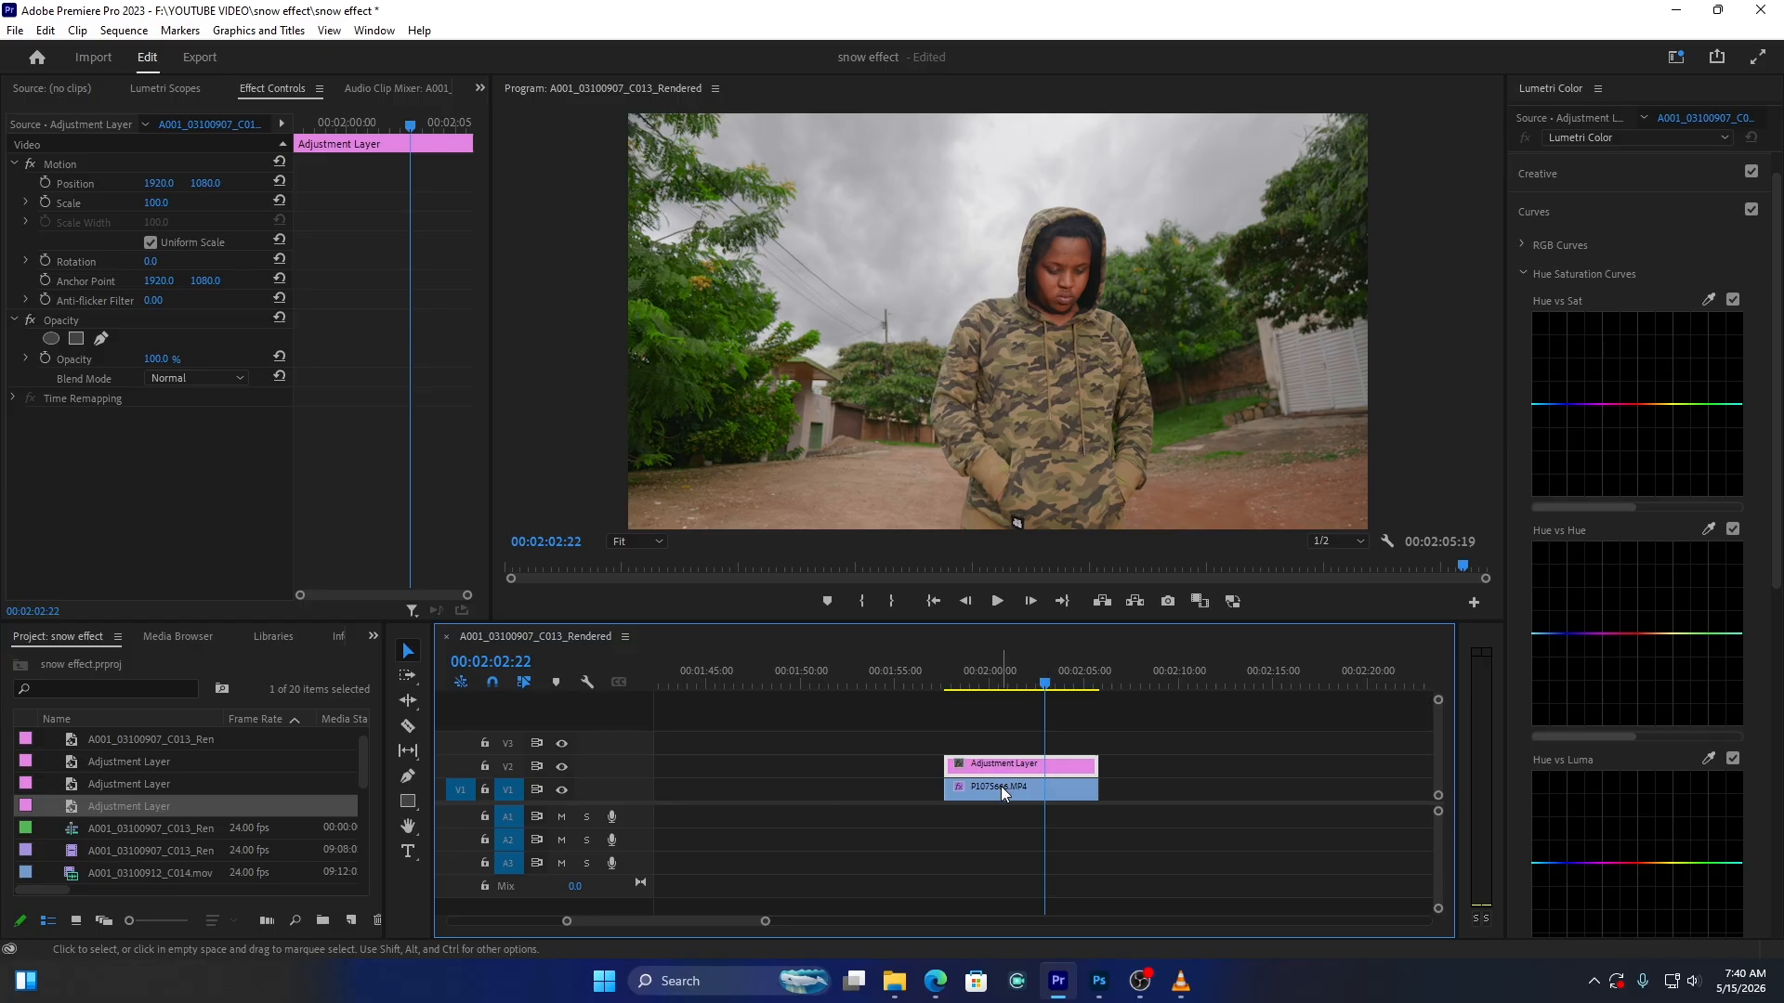
Apply winter lut.CUBE from the Pictures folder as the adjustment layer's Input LUT in Lumetri Basic Correction
scroll(1548, 192, "up", 1)
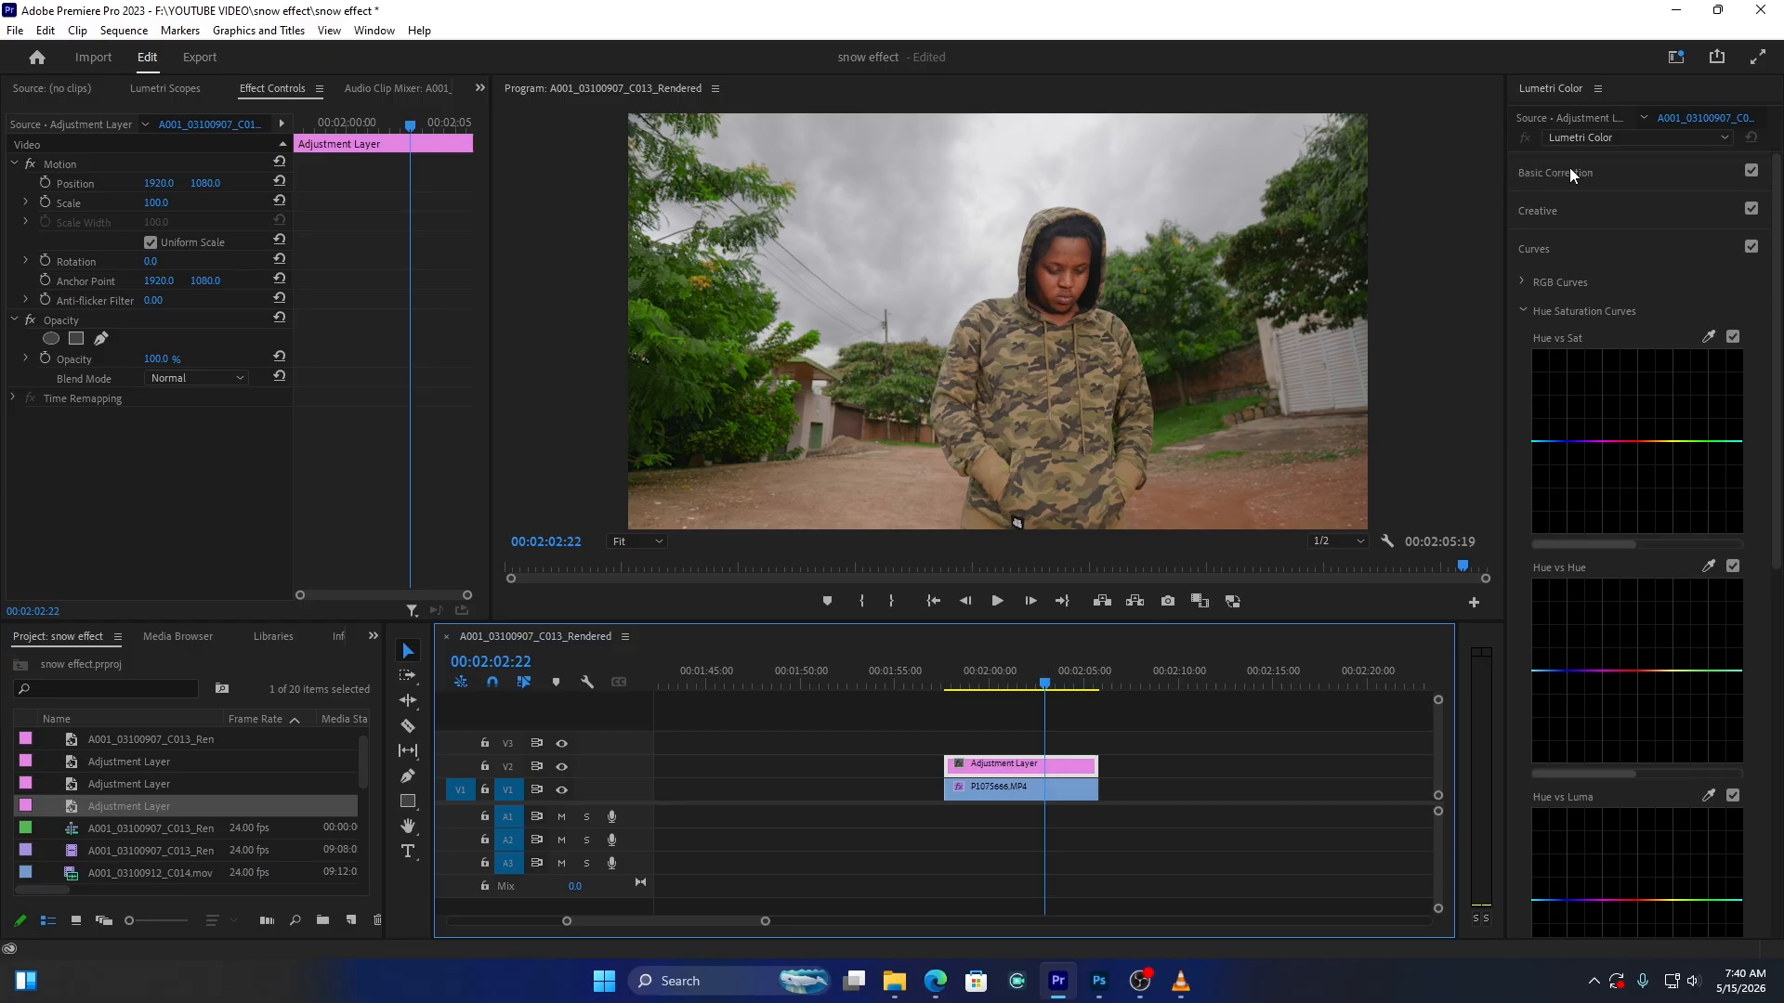
left_click(1569, 171)
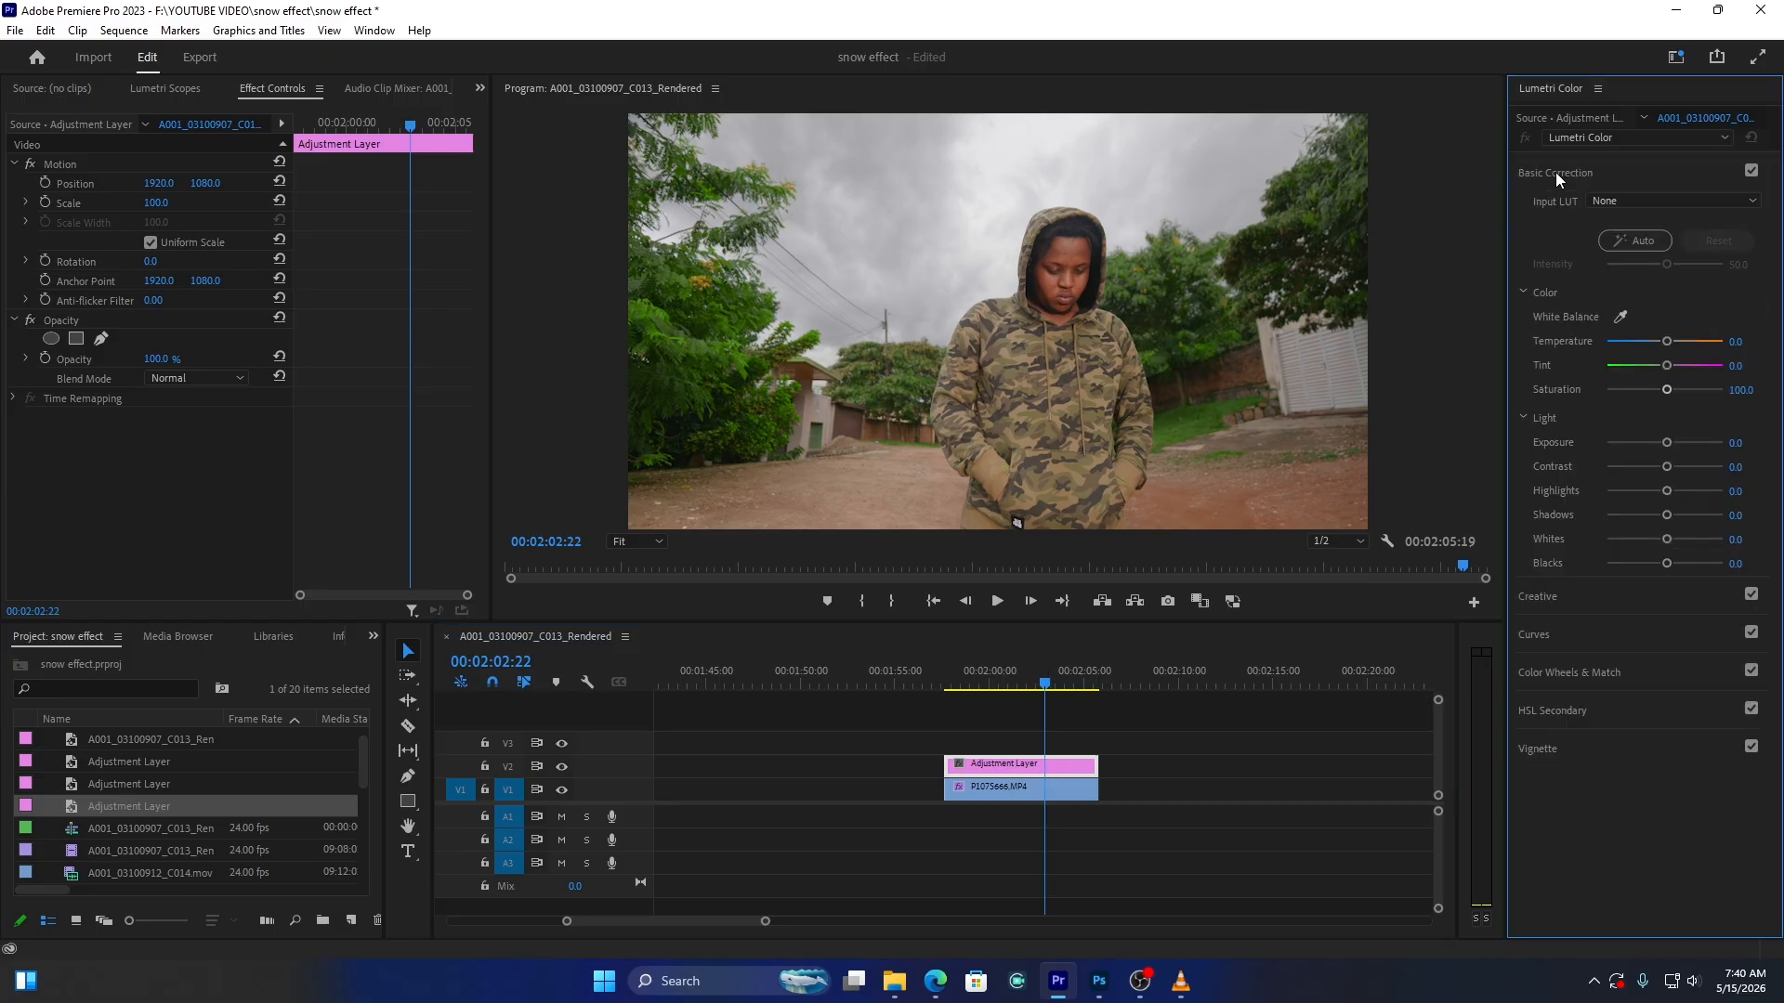
left_click(1662, 202)
left_click(1587, 254)
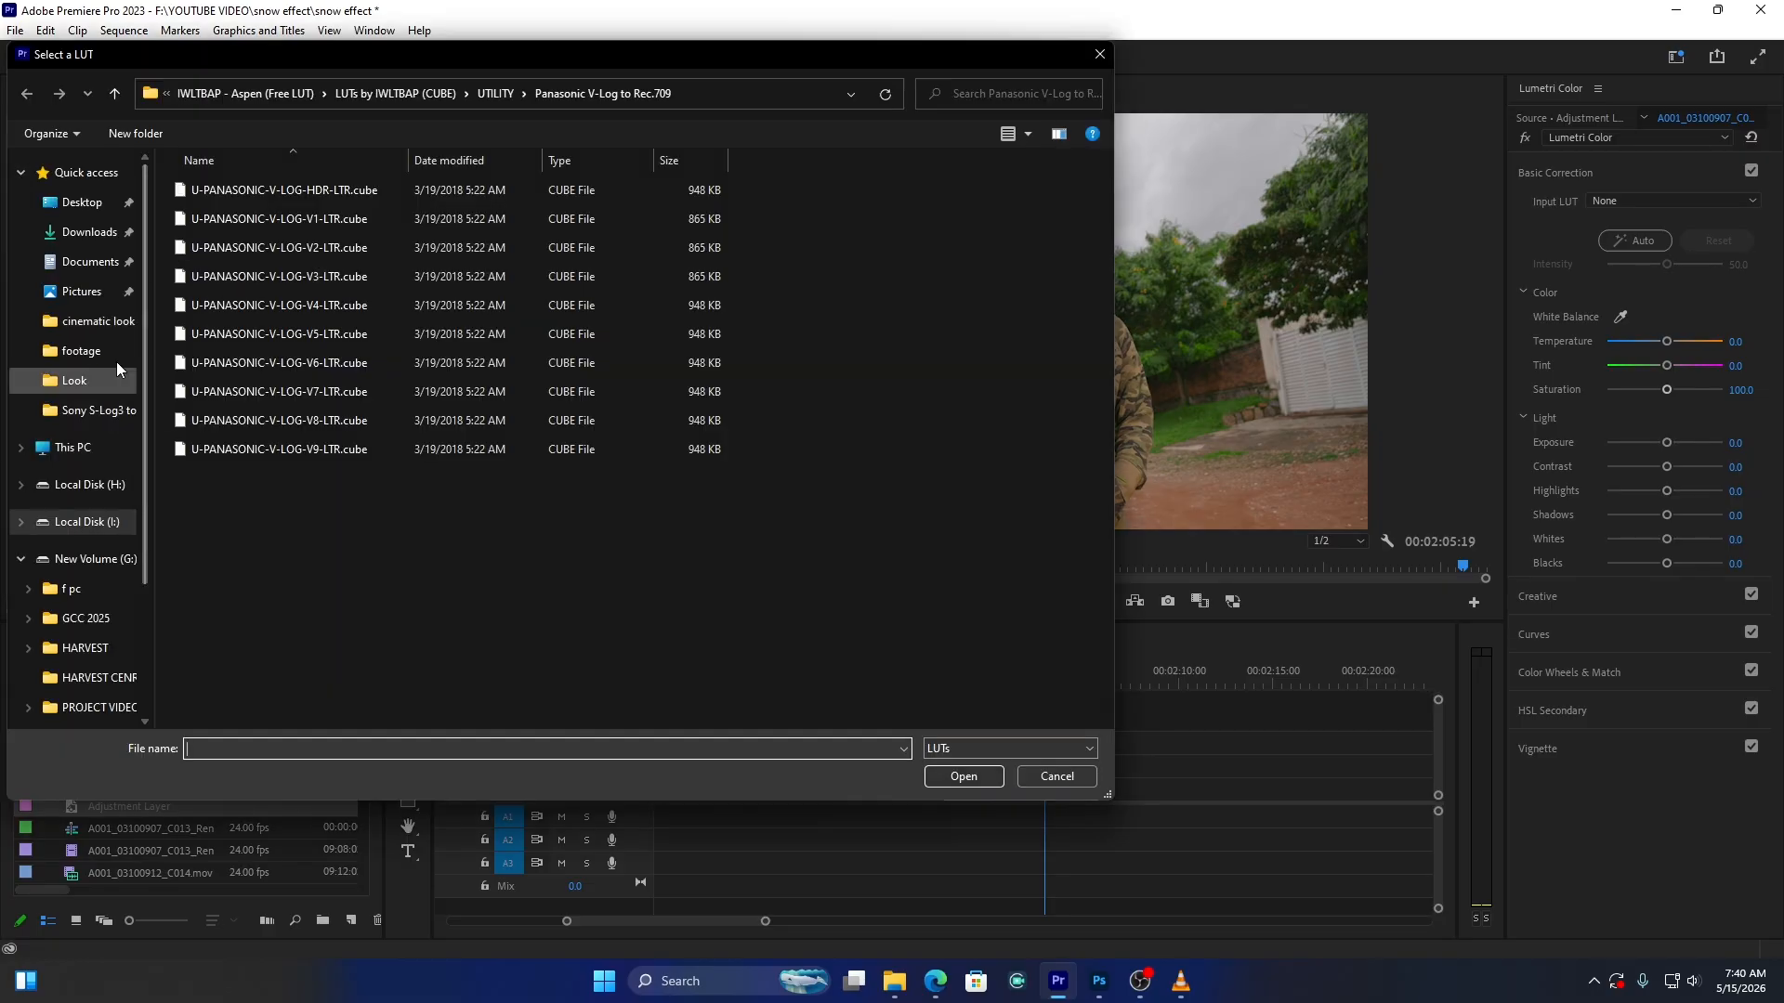
left_click(109, 292)
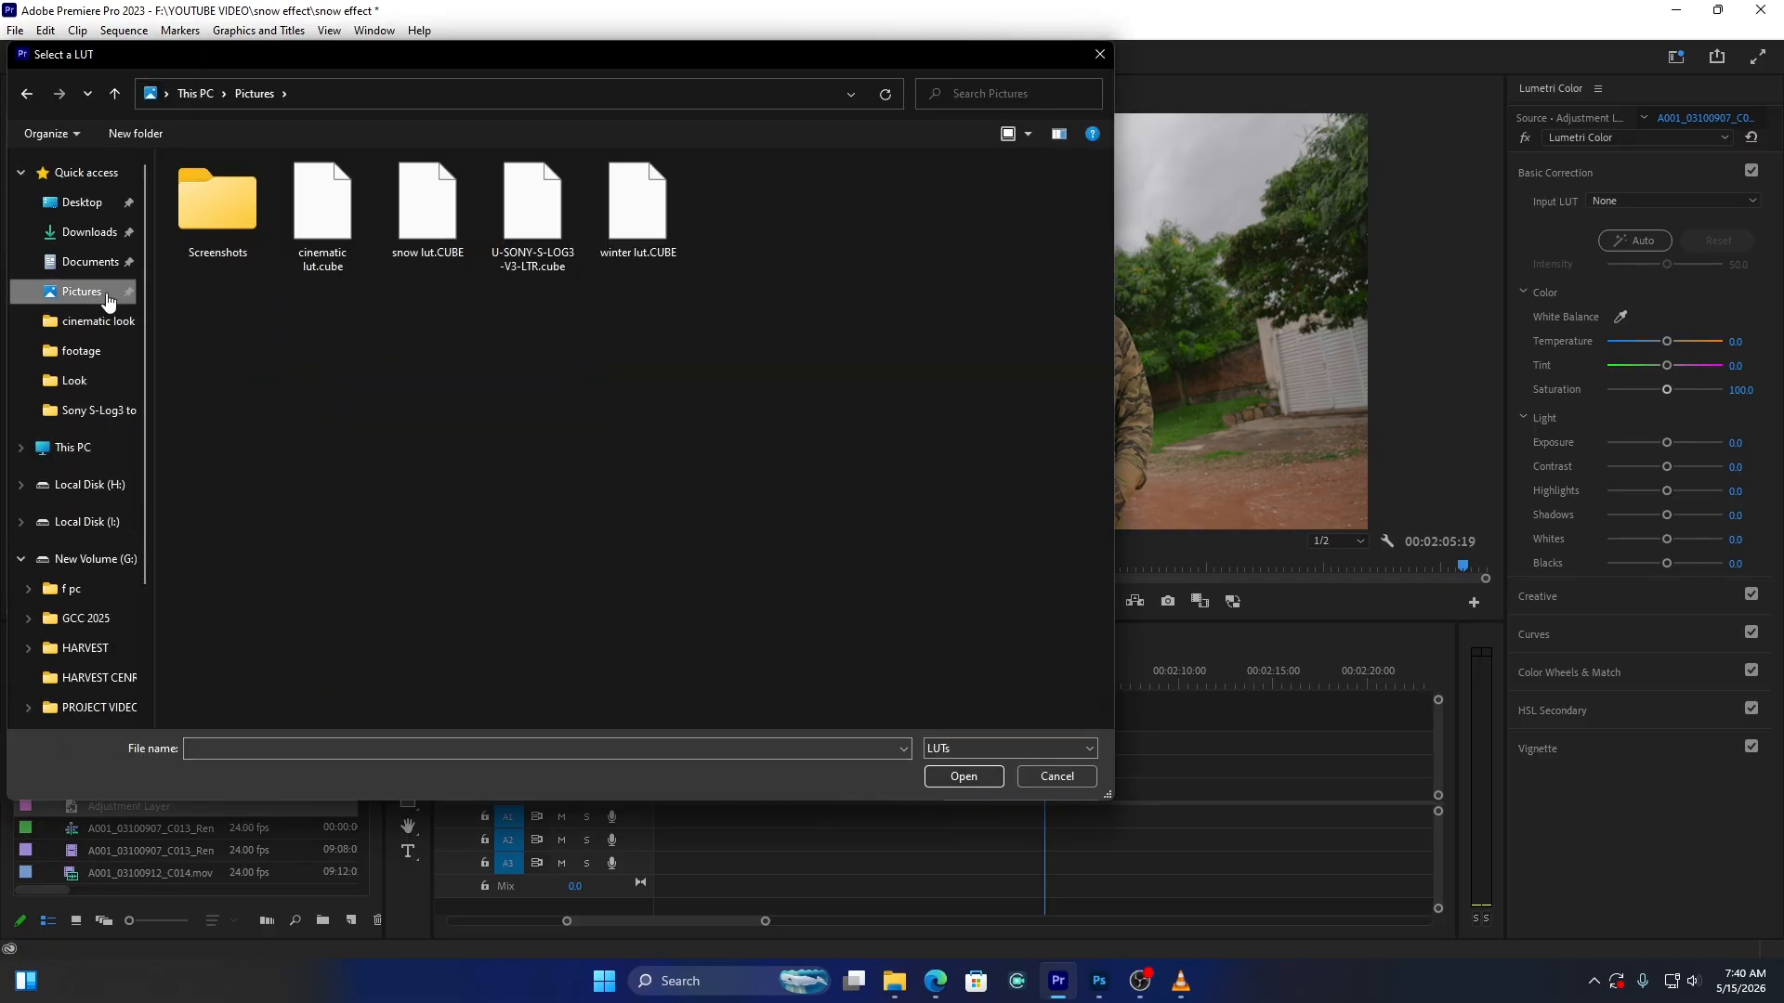
double_click(611, 253)
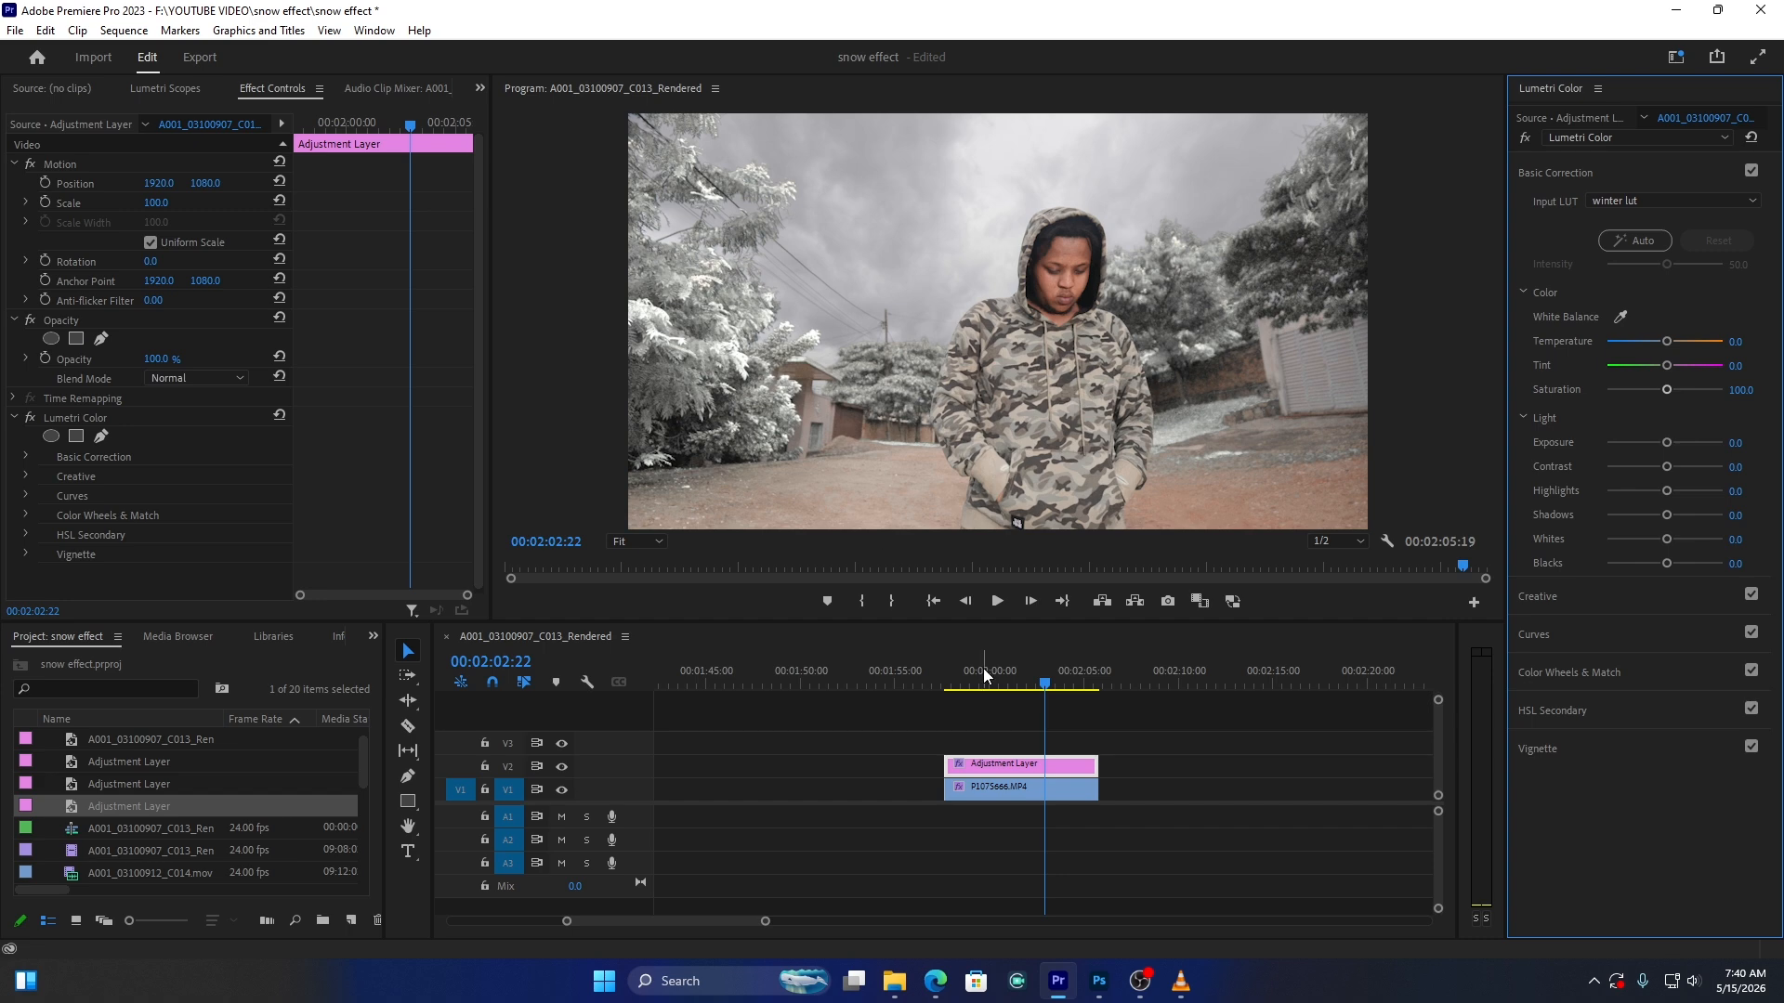
Set the adjustment layer's Lumetri contrast to 34.9 and temperature to -12.7
left_click(1022, 768)
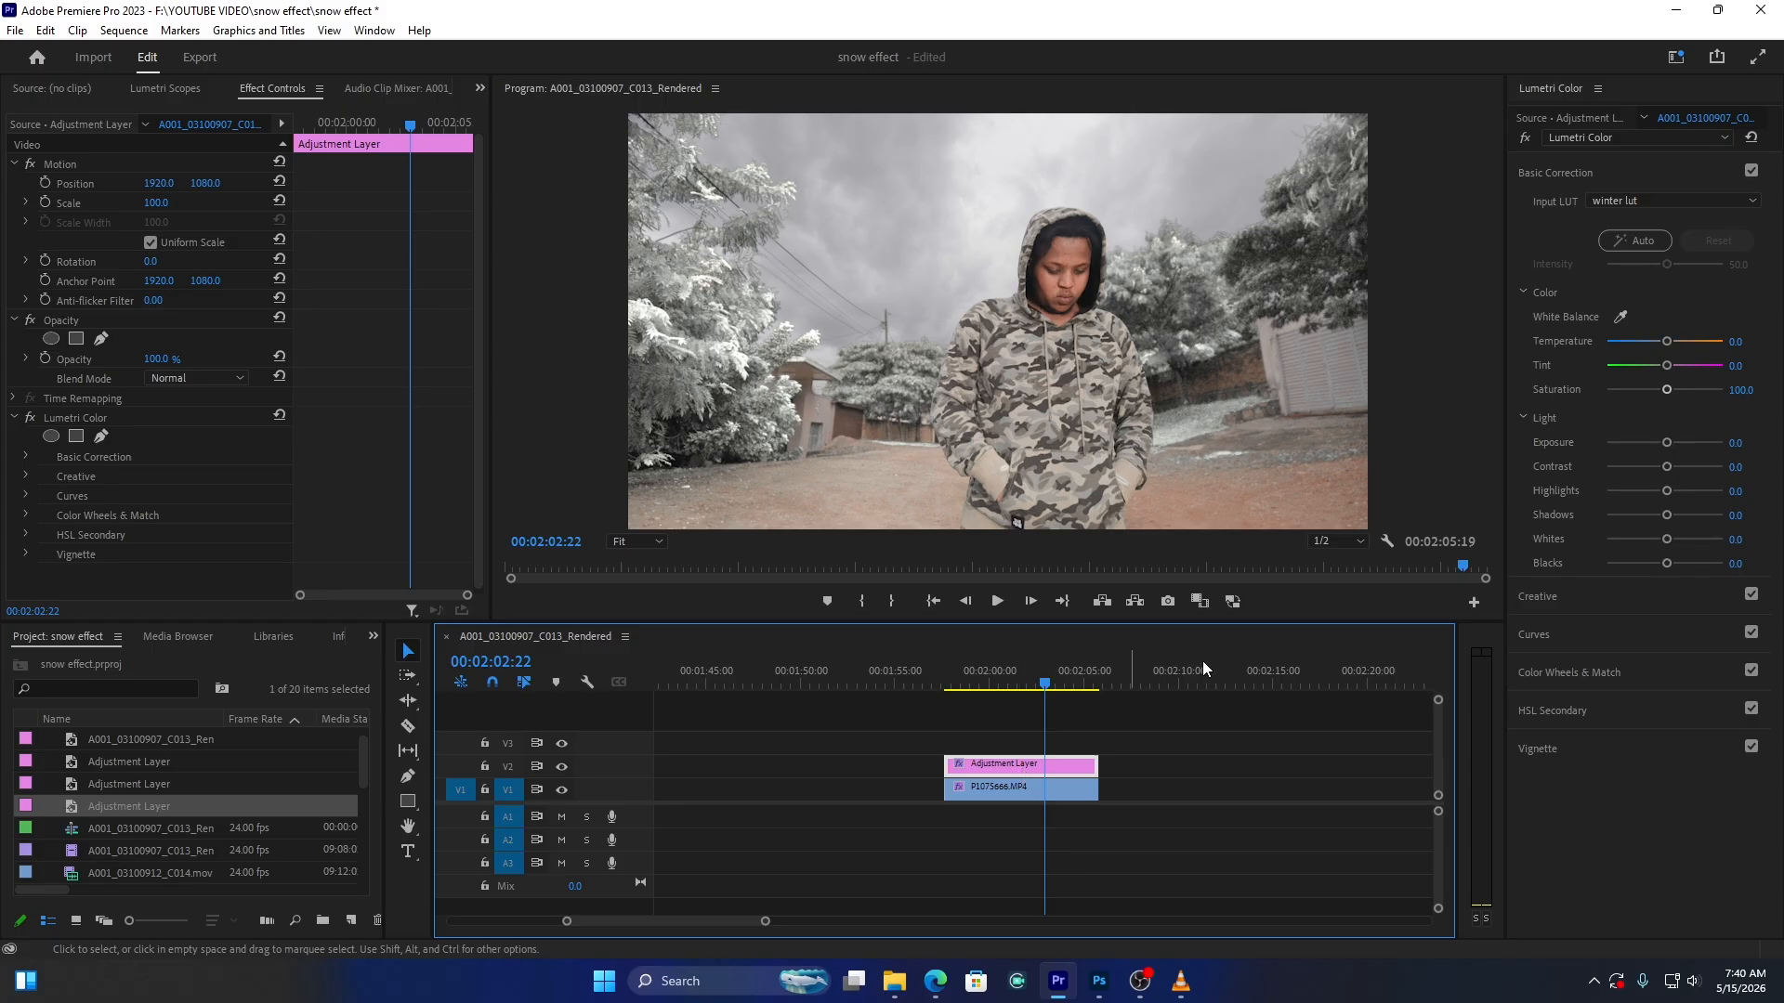
left_click_drag(1667, 467, 1677, 471)
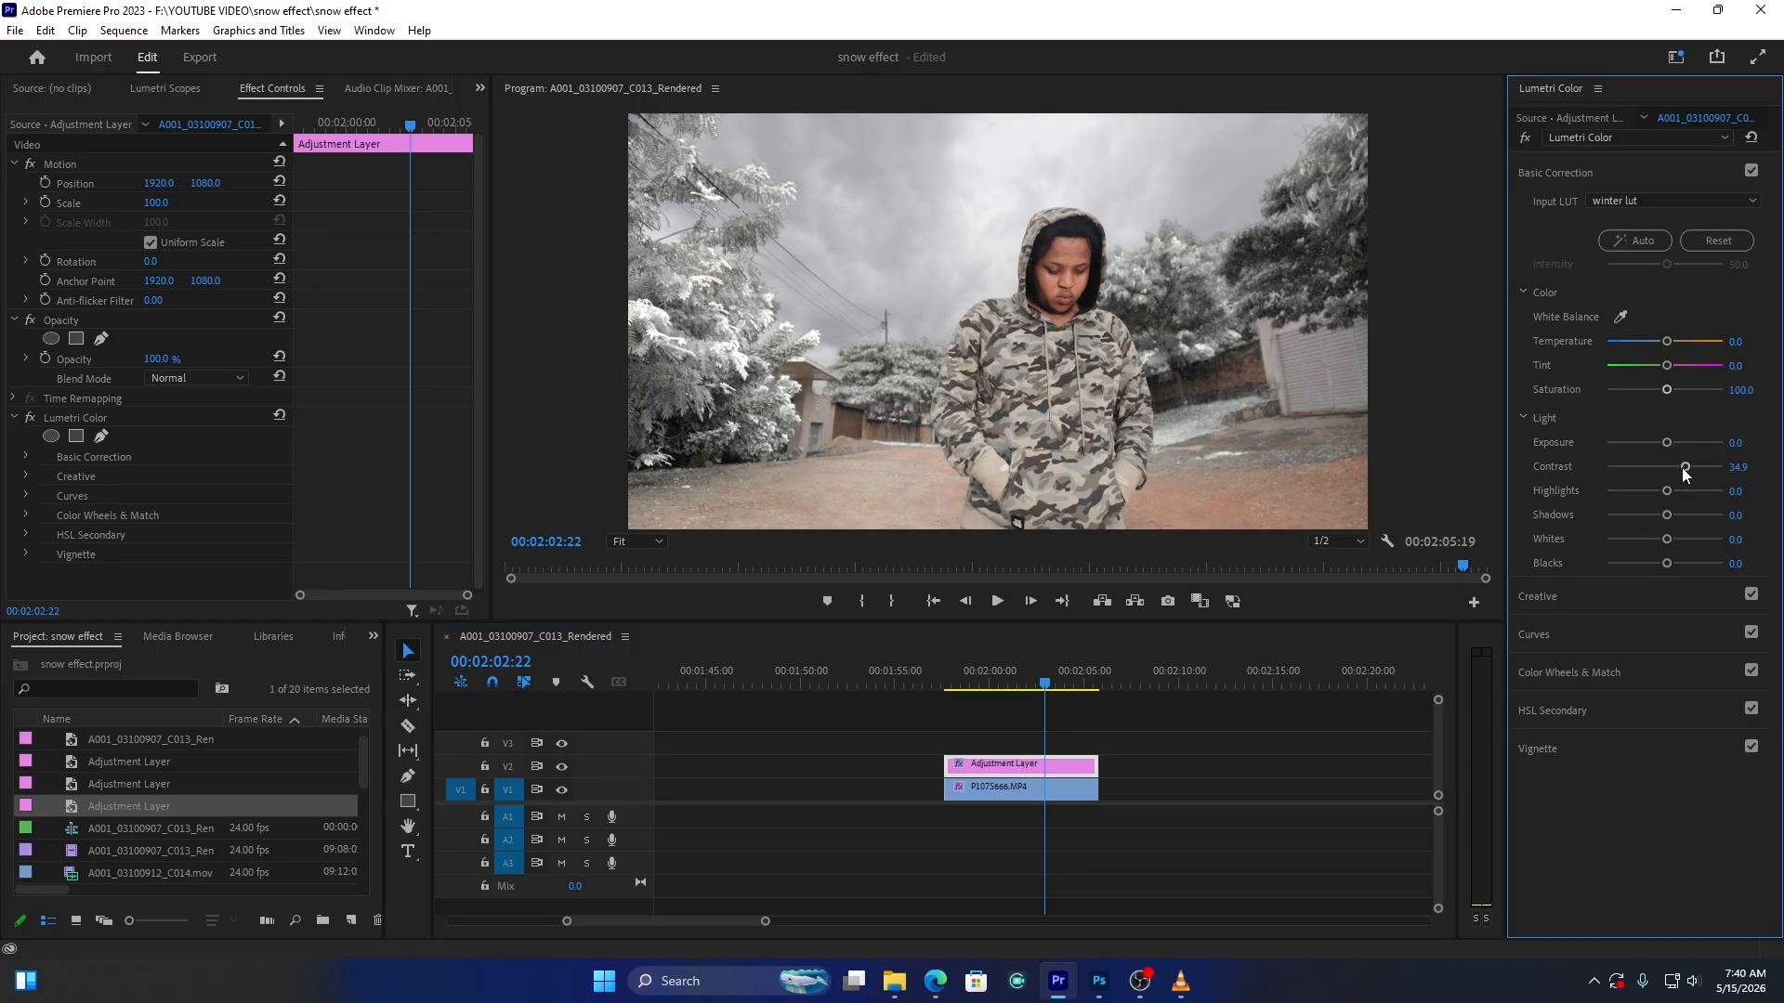
left_click(984, 682)
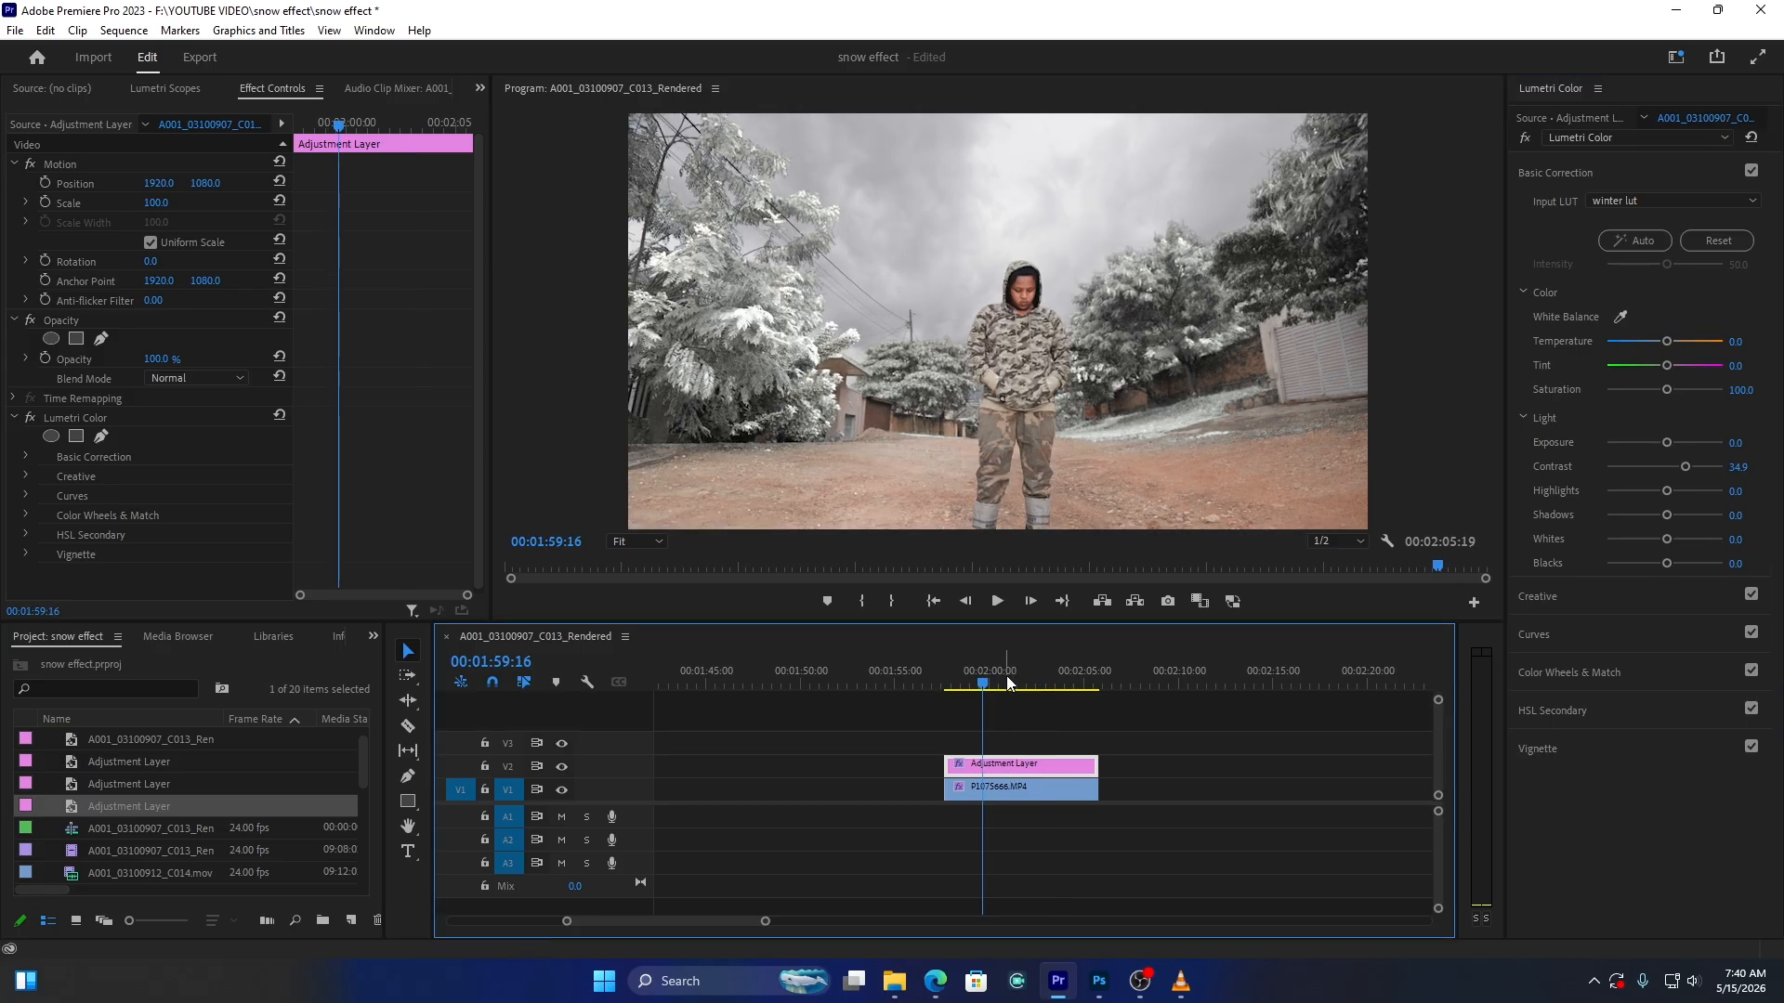
left_click(1029, 682)
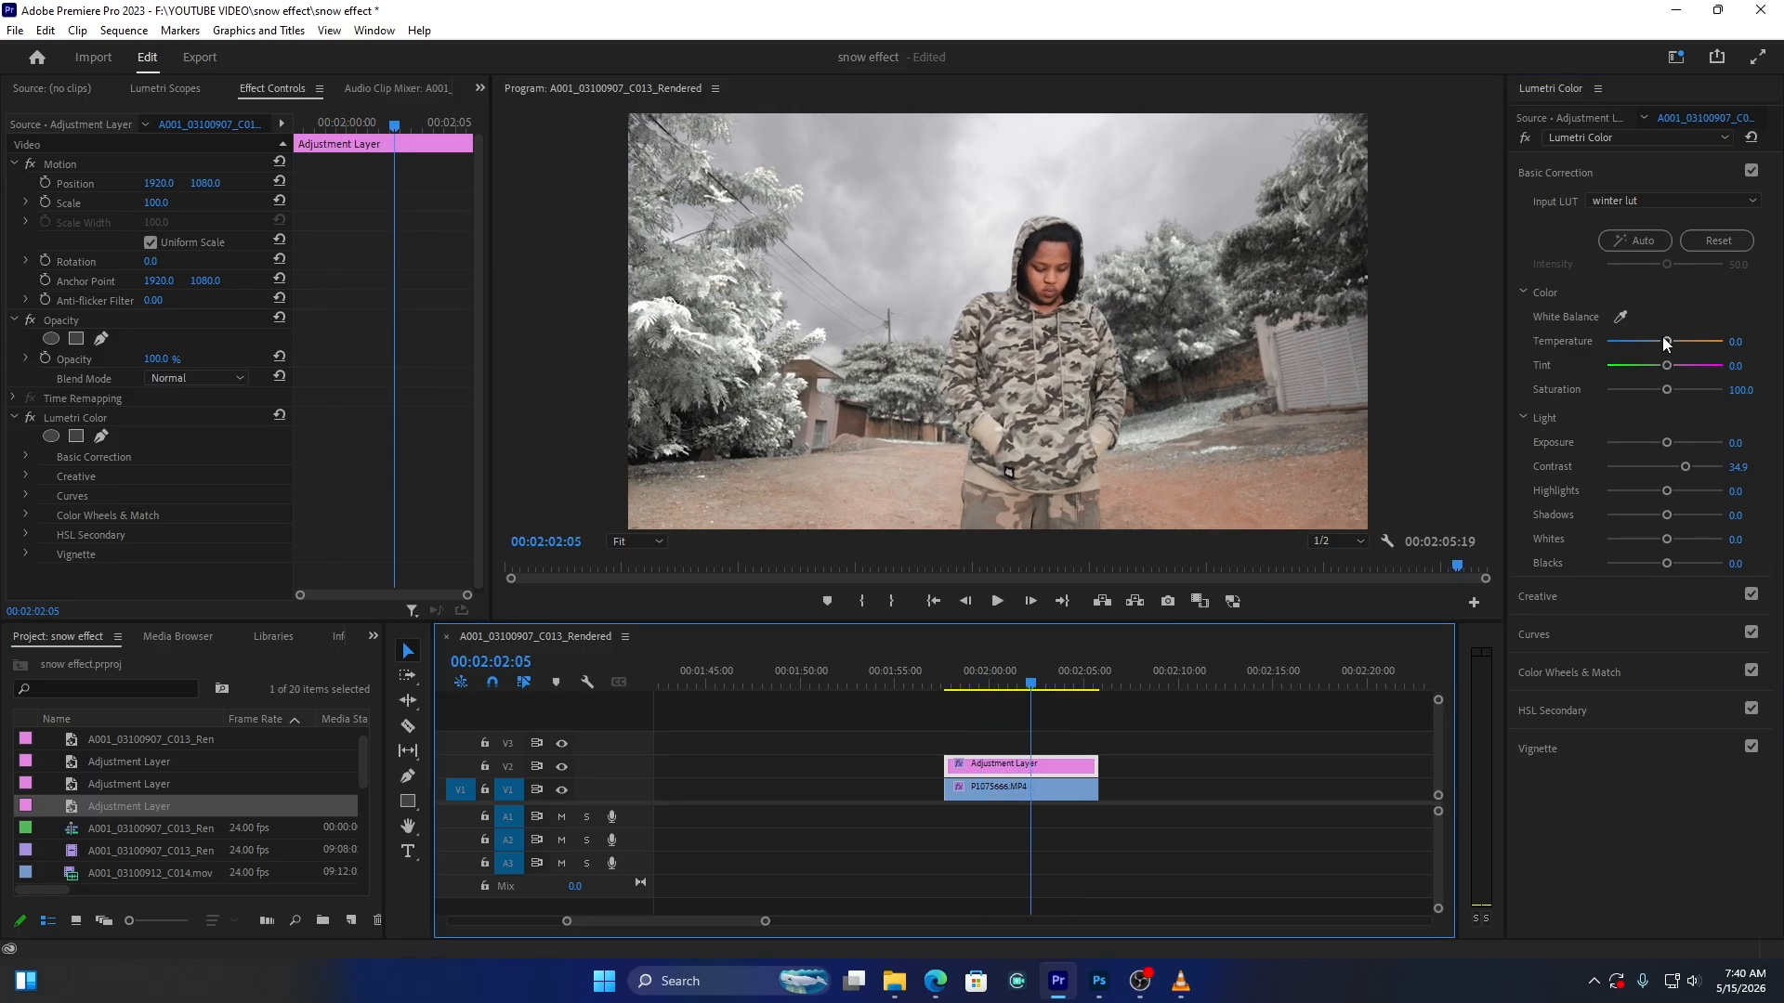
left_click_drag(1666, 341, 1662, 352)
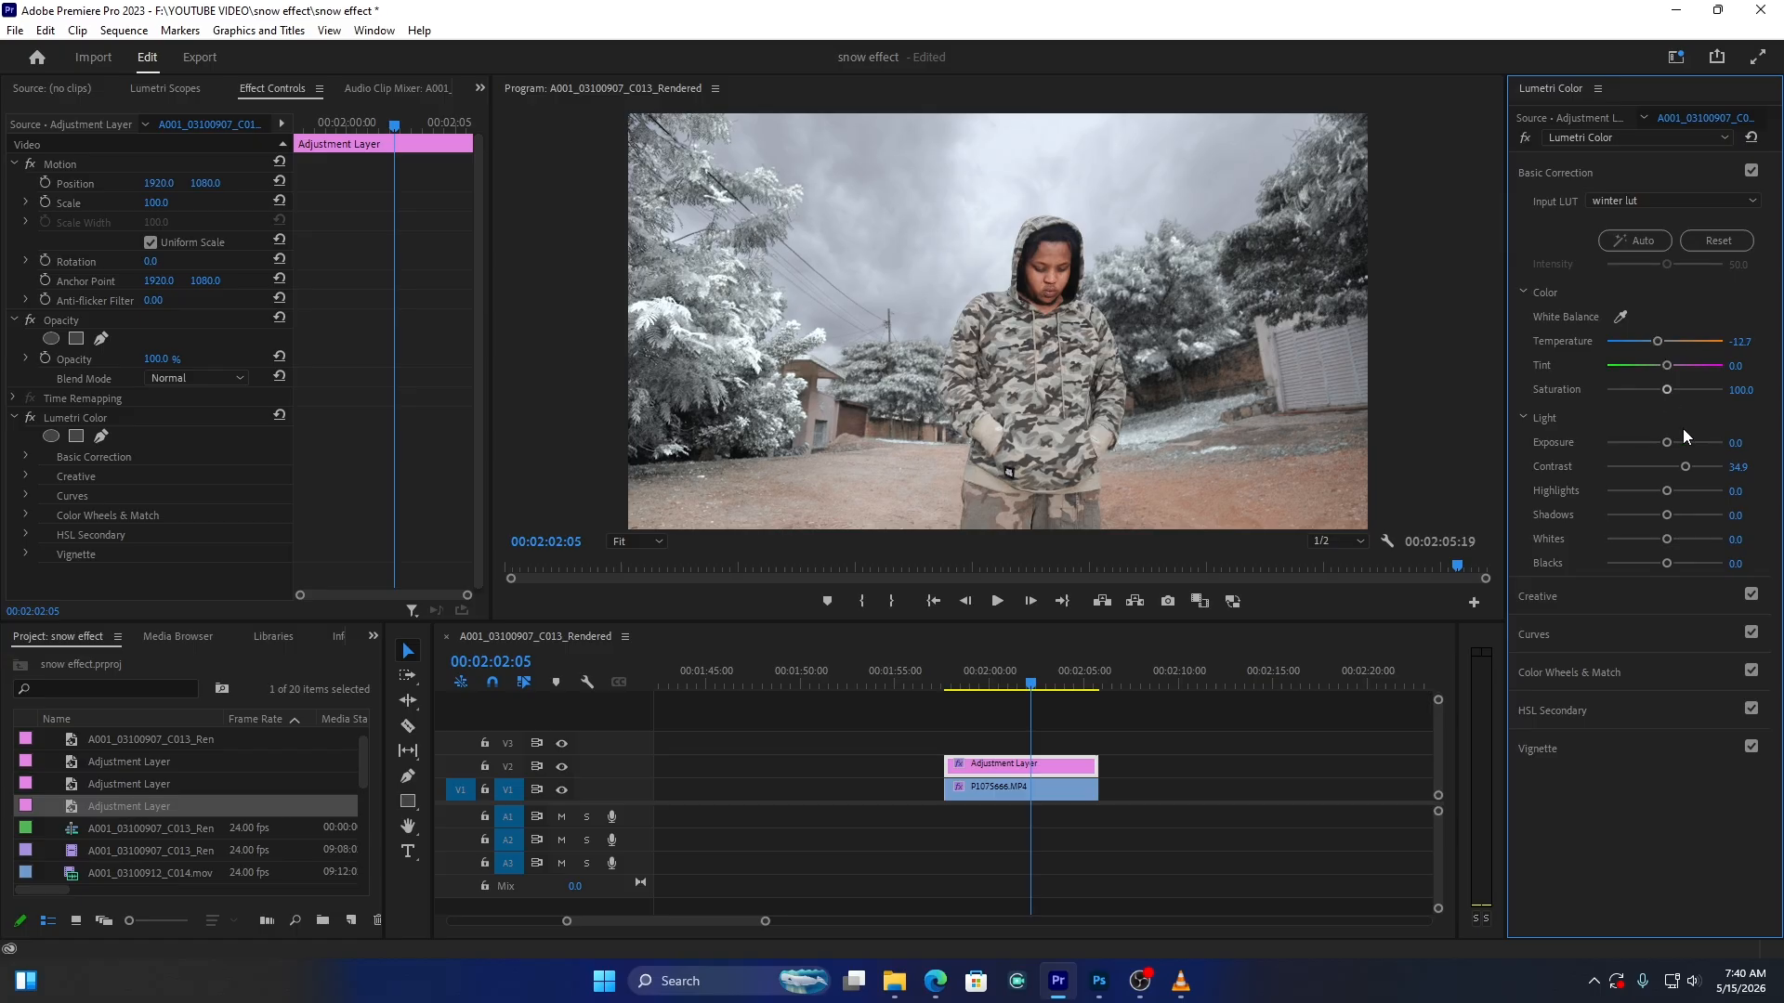
Add control points to the adjustment layer's Hue vs Hue curve and raise one slightly to shift the hue
left_click(1537, 175)
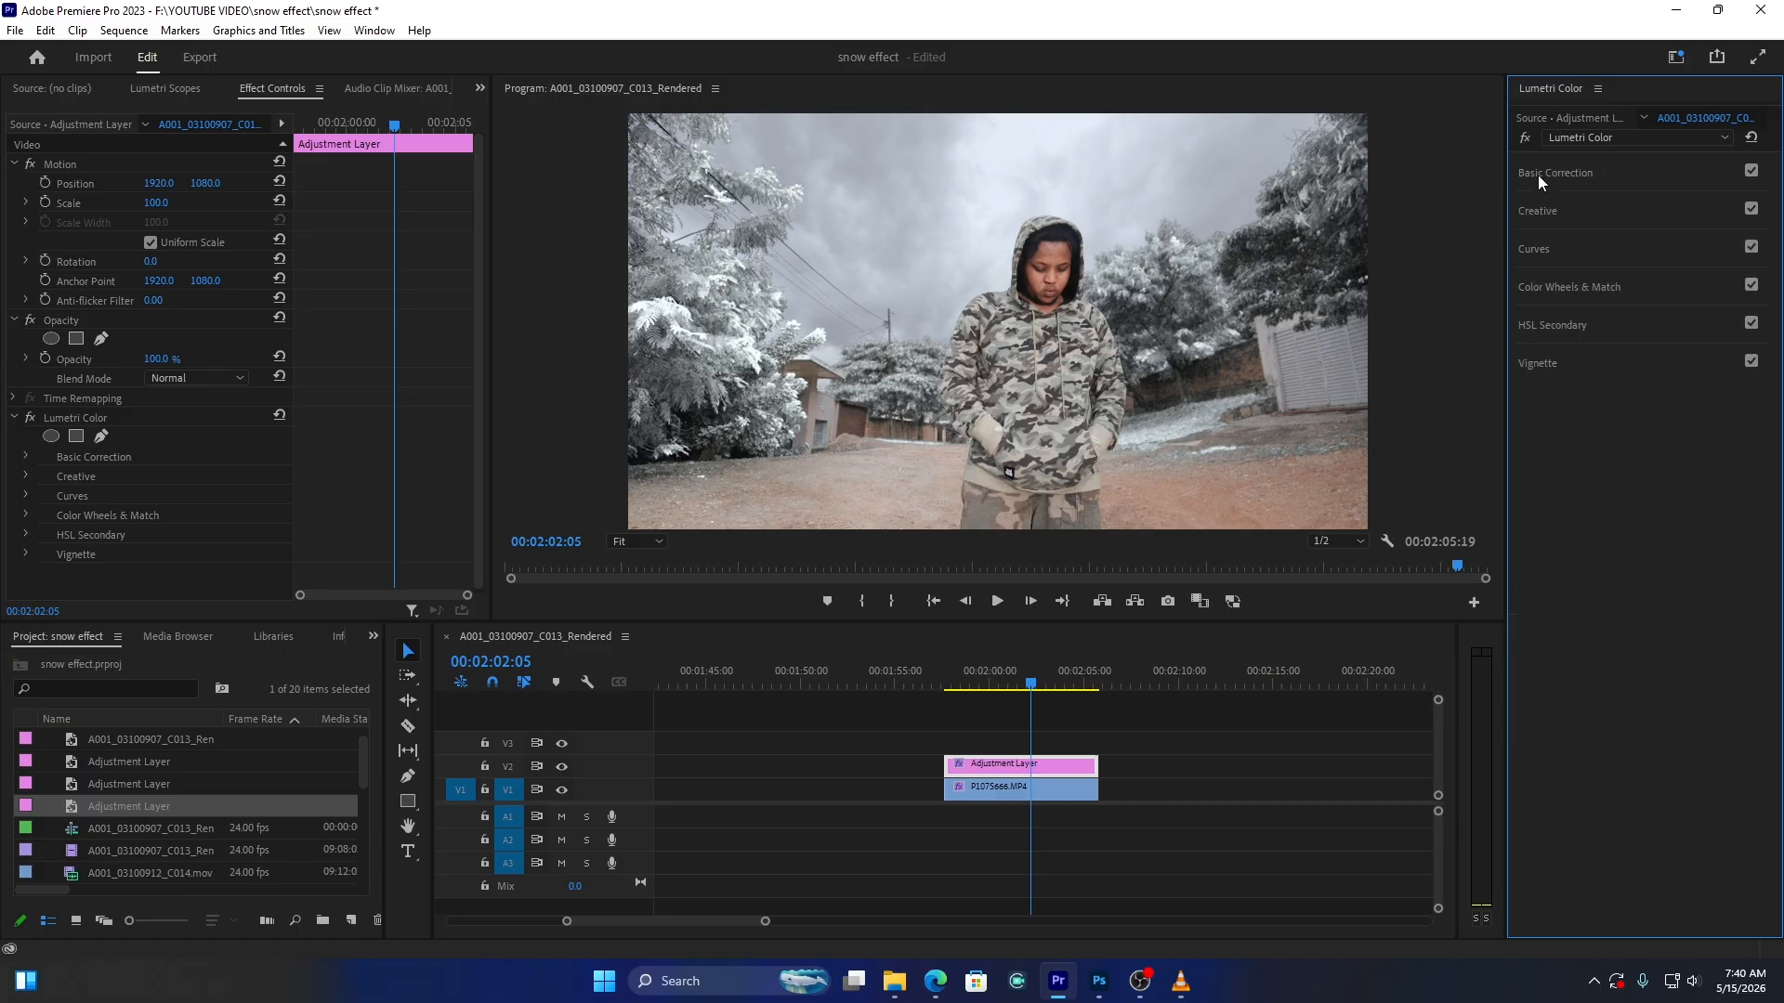
left_click(1538, 248)
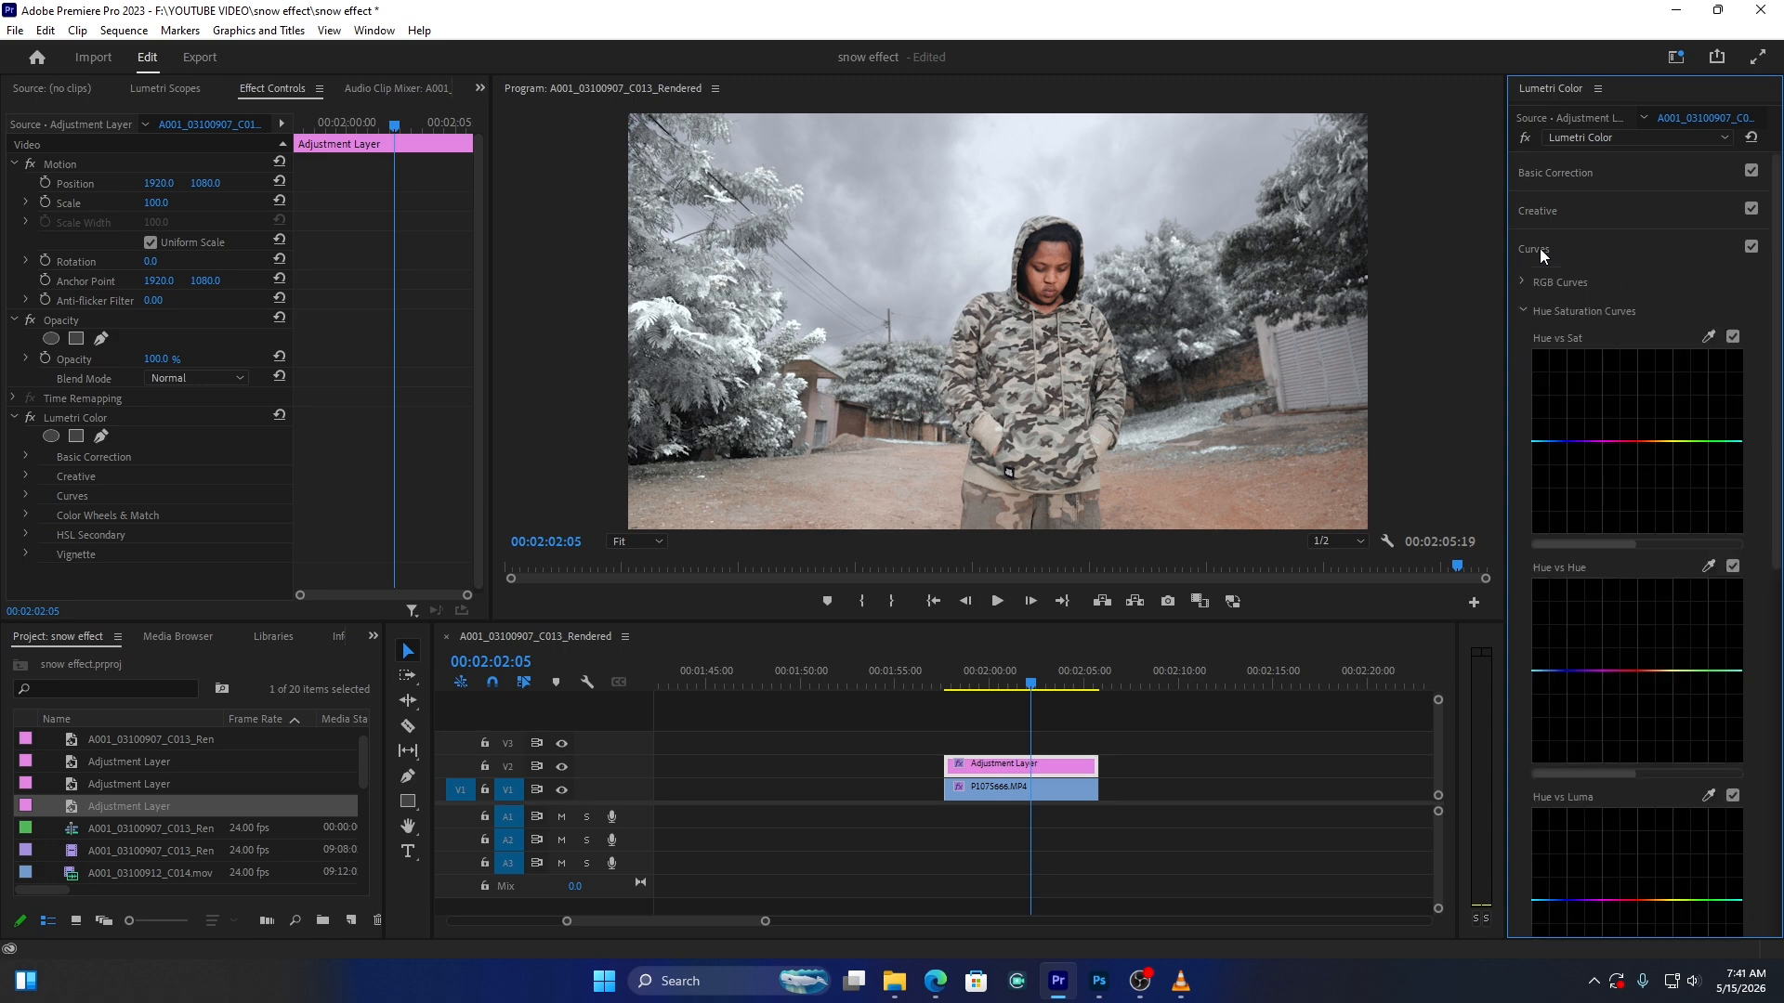
scroll(1620, 680, "down", 1)
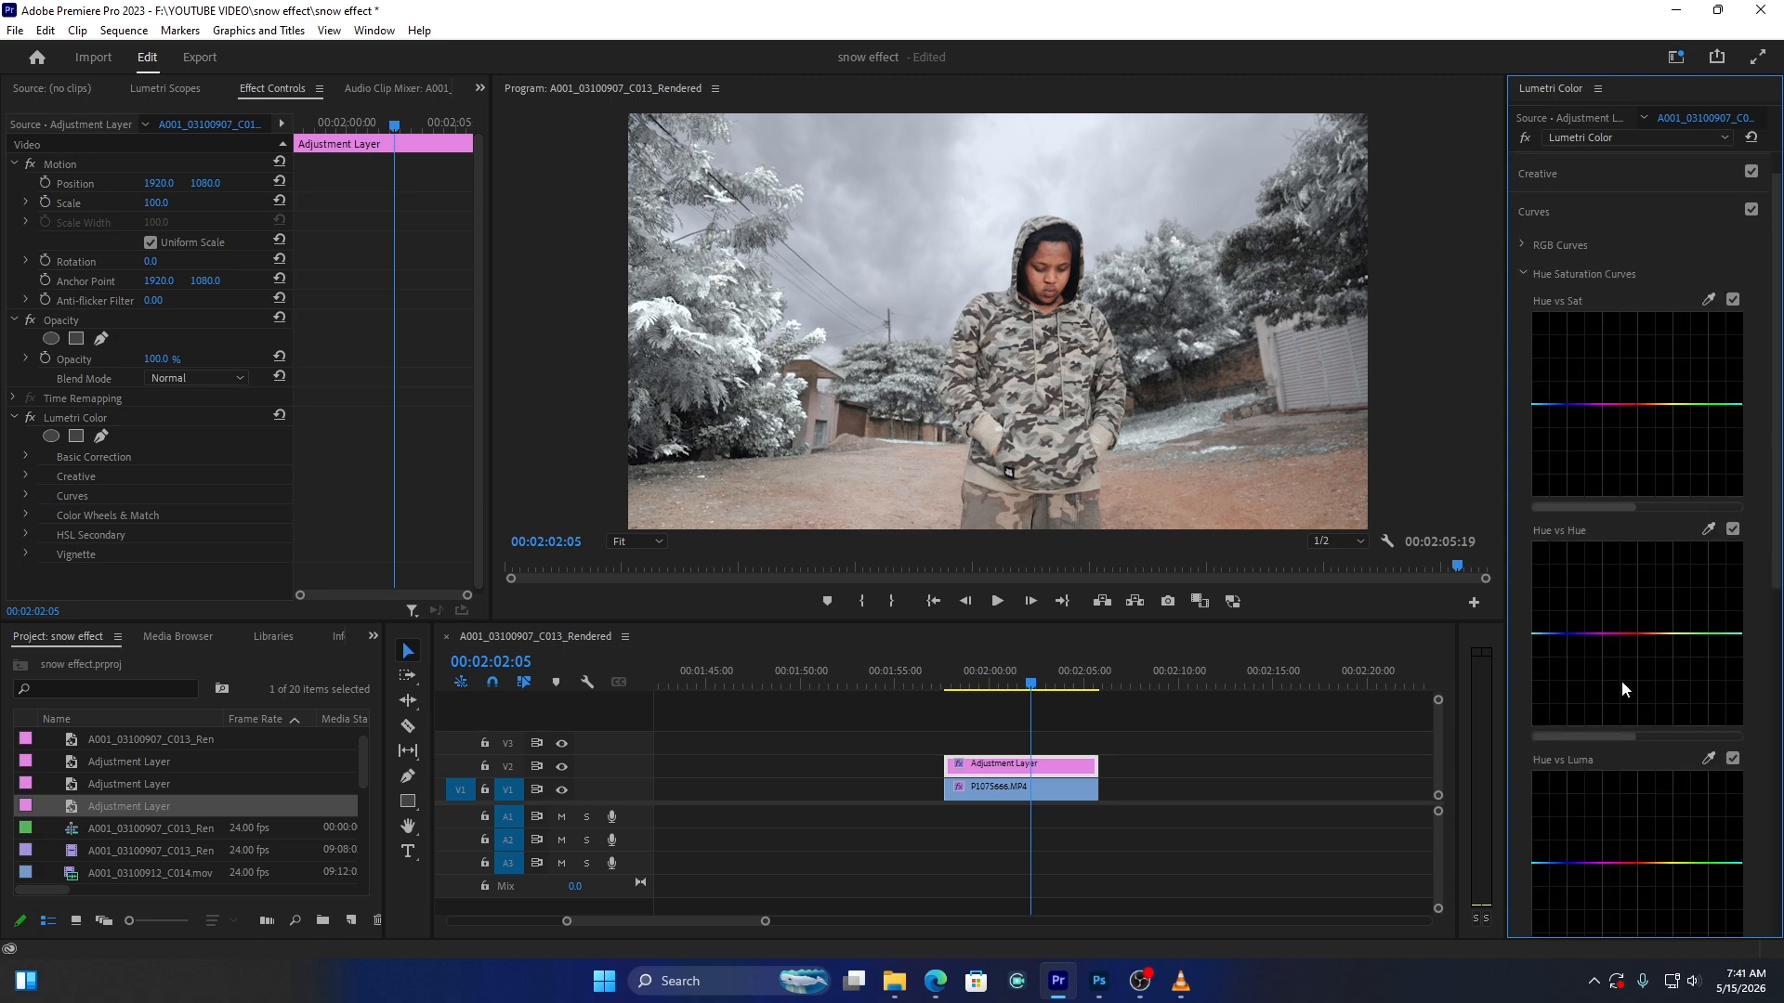
left_click(1591, 635)
left_click(1707, 633)
left_click_drag(1543, 635, 1543, 627)
left_click(1542, 210)
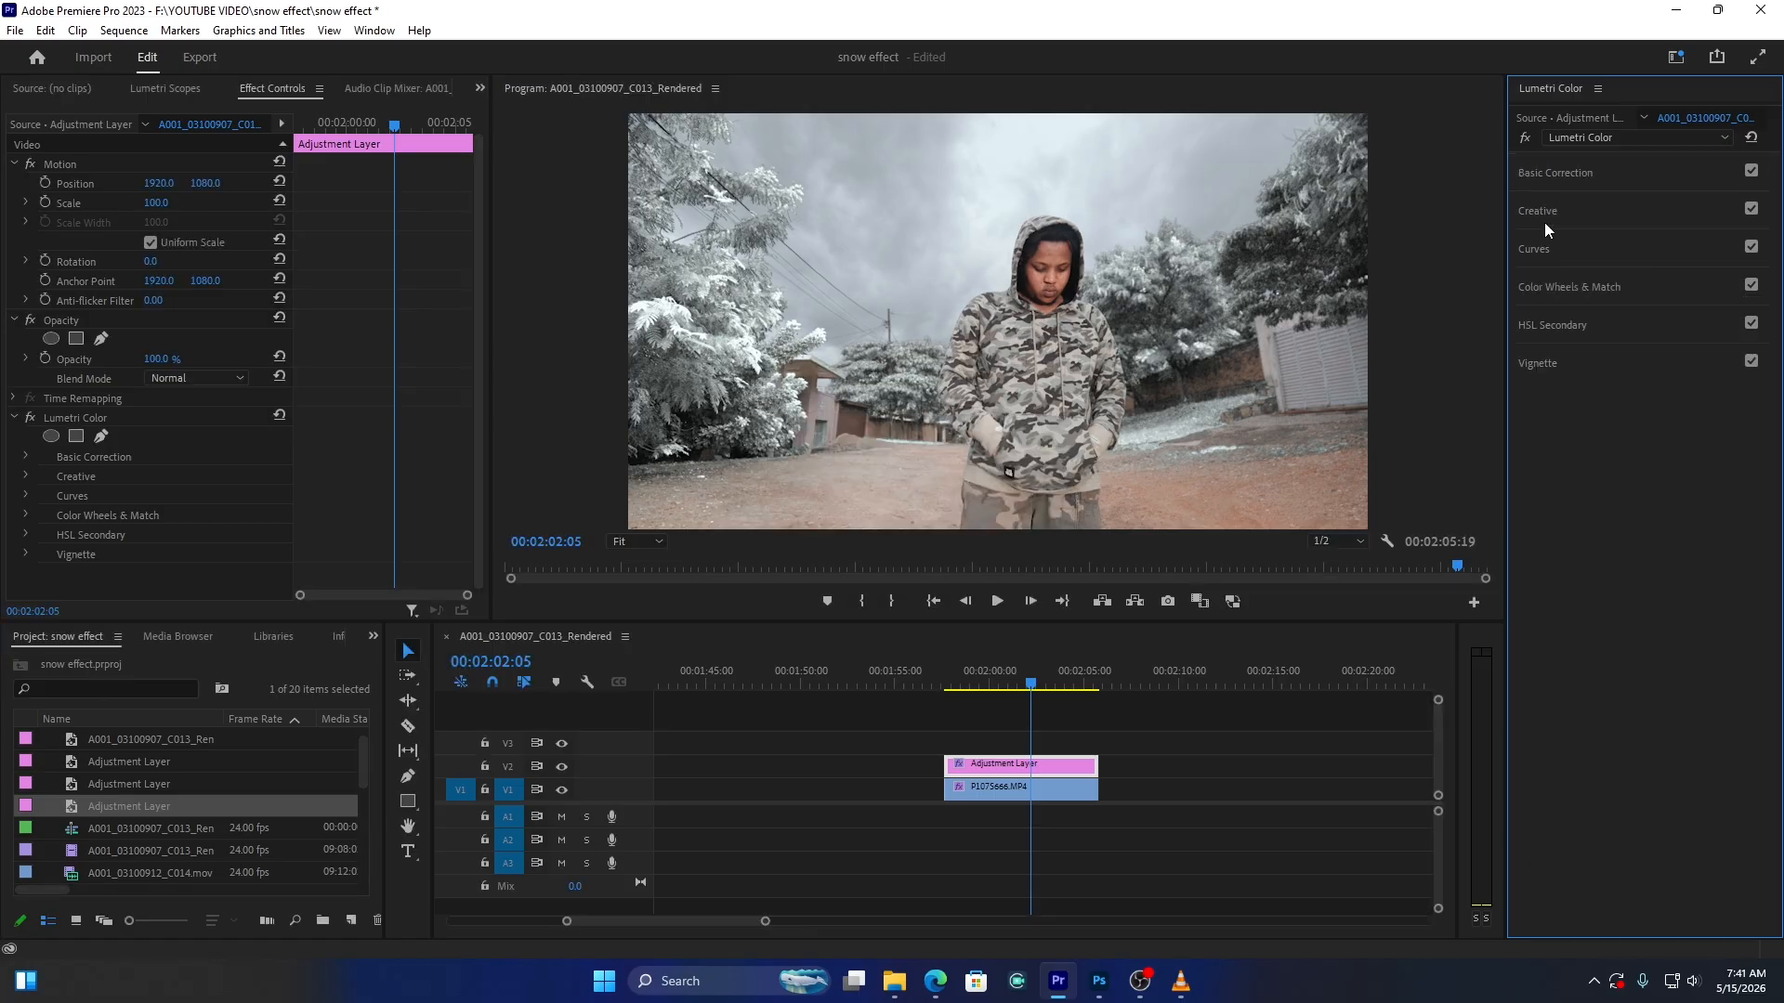
Key the reds in HSL Secondary, narrow the saturation range using the mask preview, and set Denoise to 18.3 and Blur to 8.1
left_click(1552, 326)
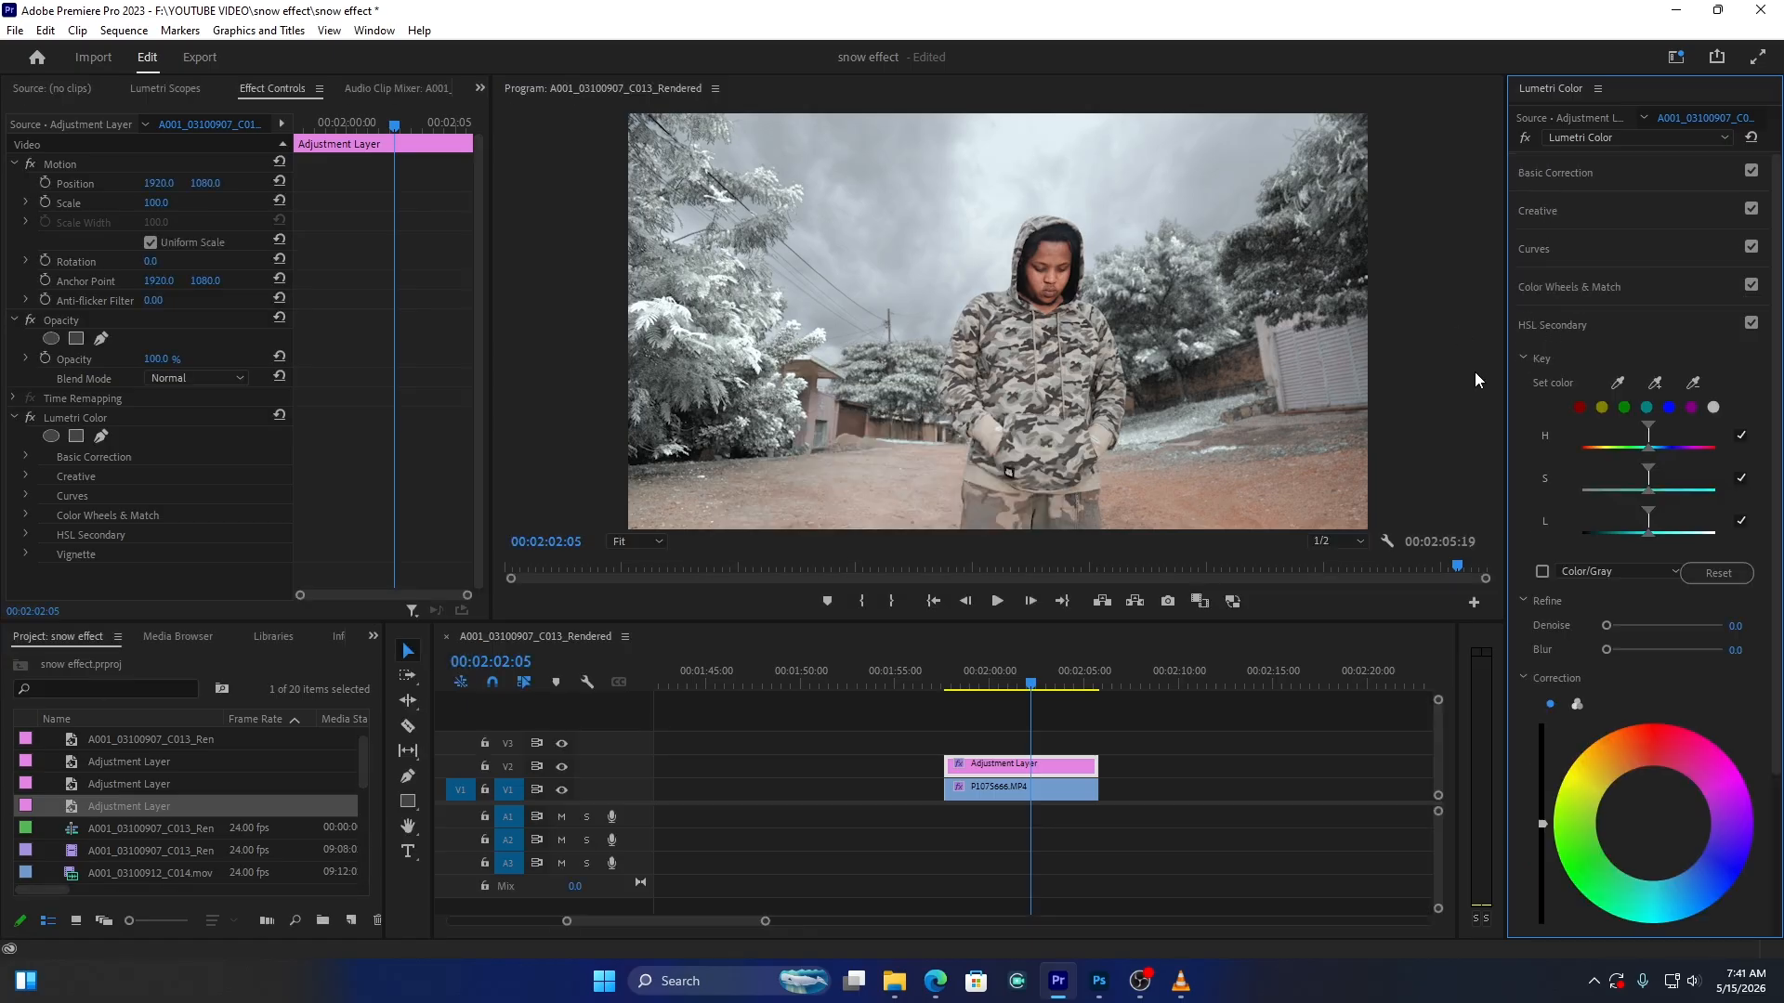
left_click(1580, 408)
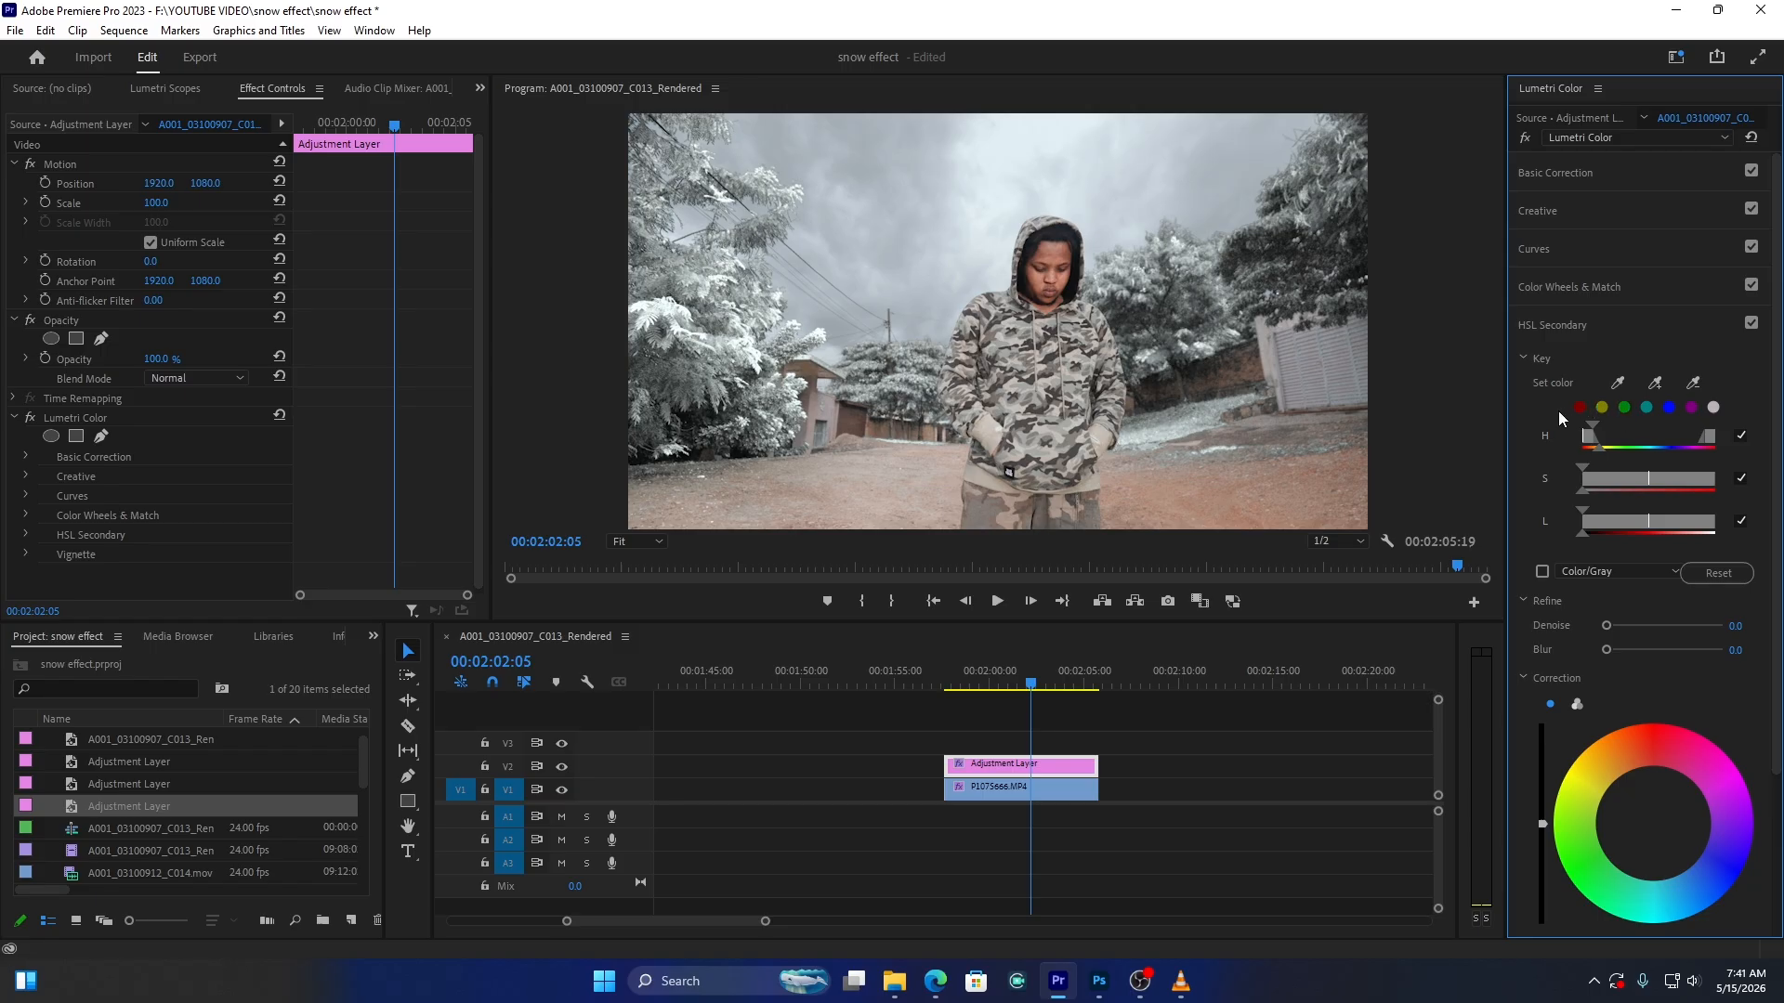
left_click(1543, 571)
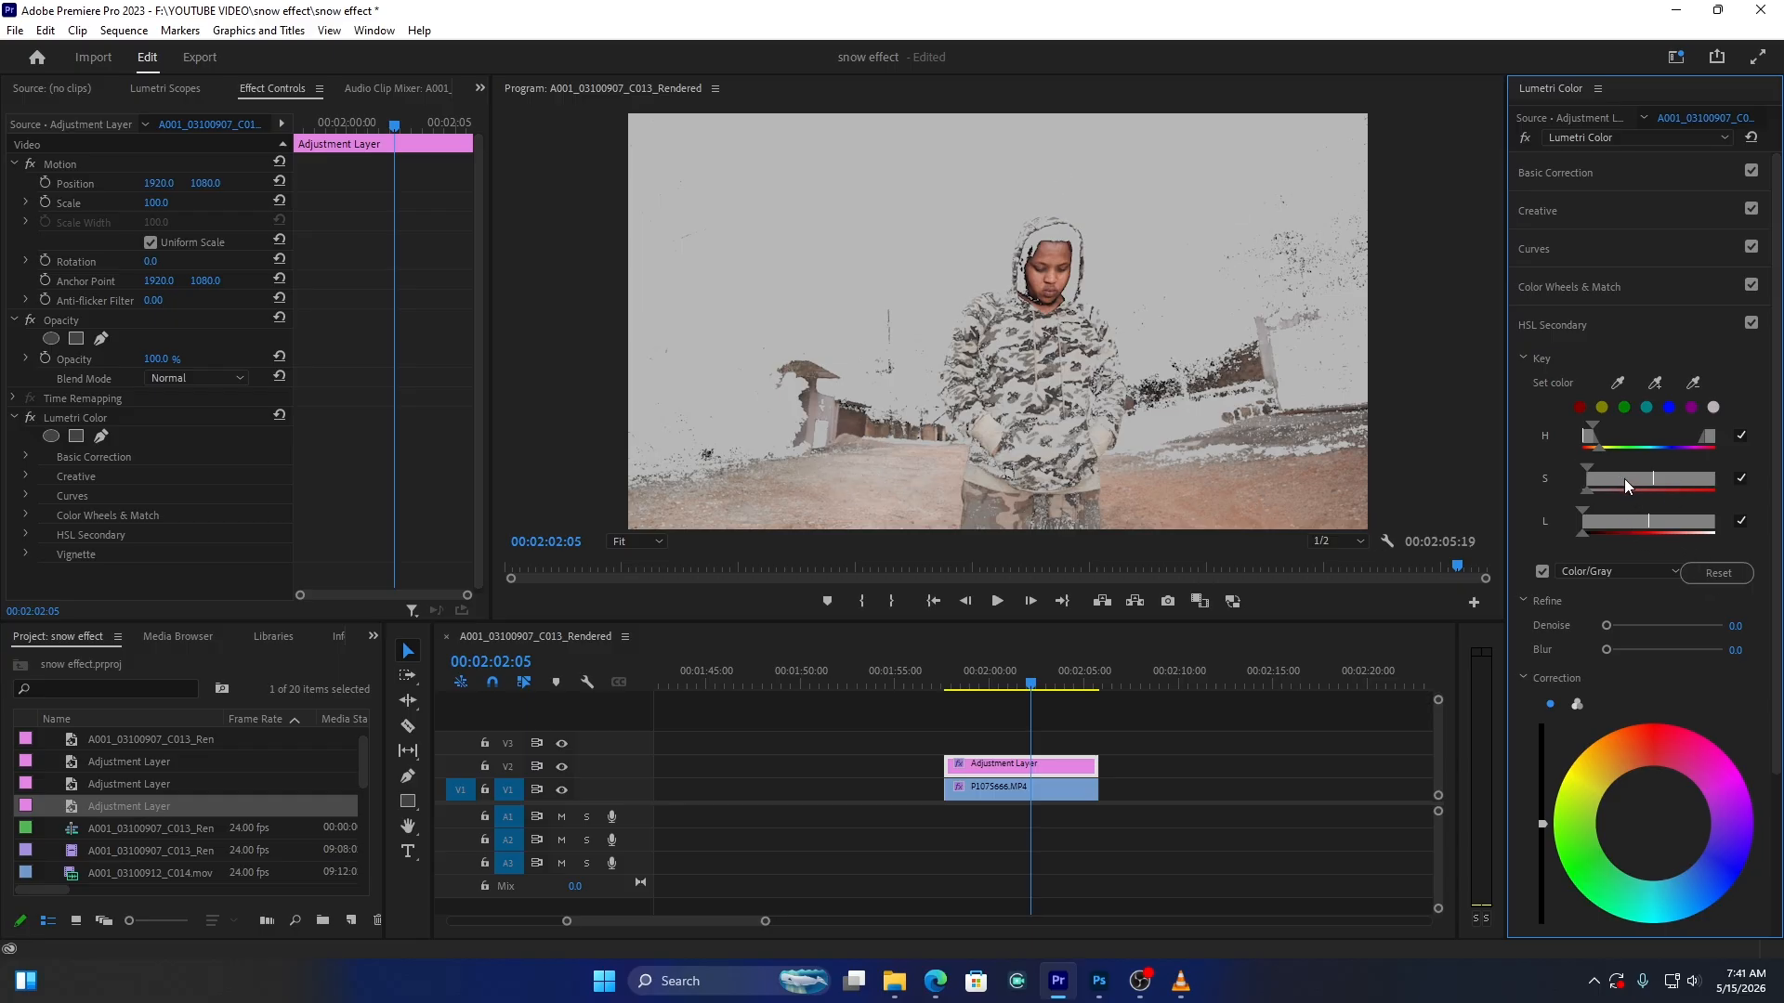
left_click_drag(1625, 480, 1626, 479)
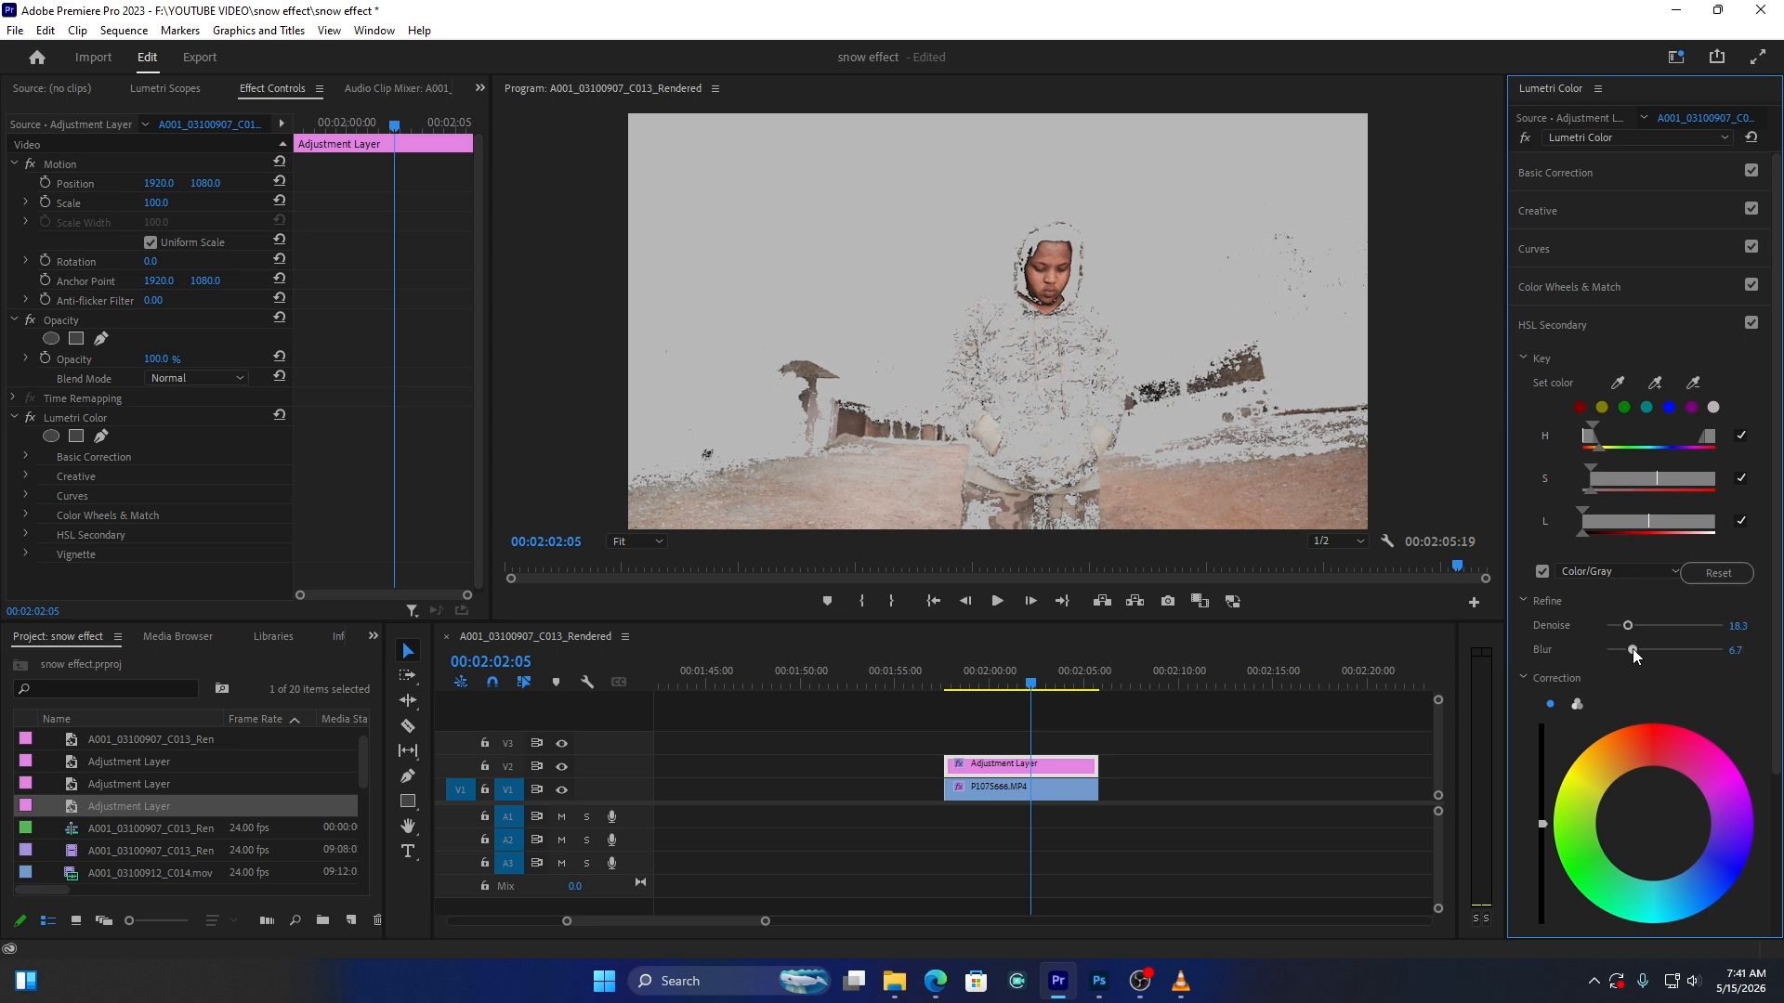
left_click_drag(1632, 648, 1636, 649)
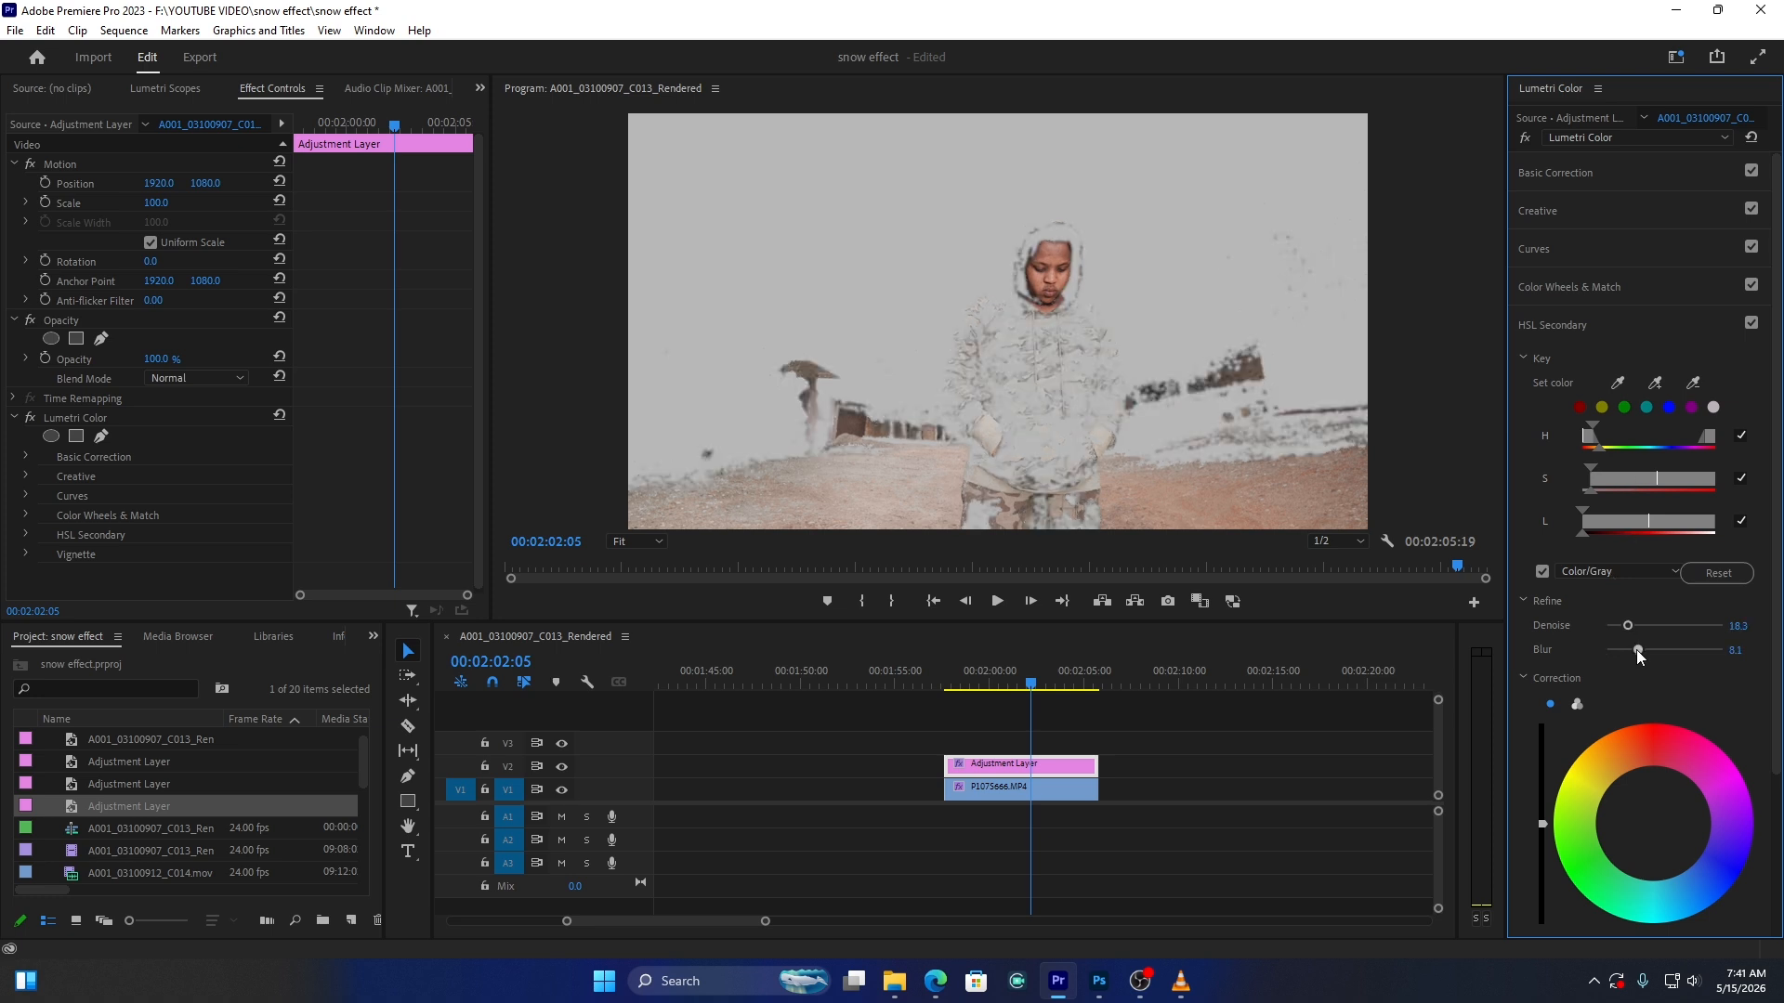
left_click(1545, 572)
Warm the keyed reds by raising the HSL Secondary correction temperature to about 22
scroll(1682, 685, "down", 5)
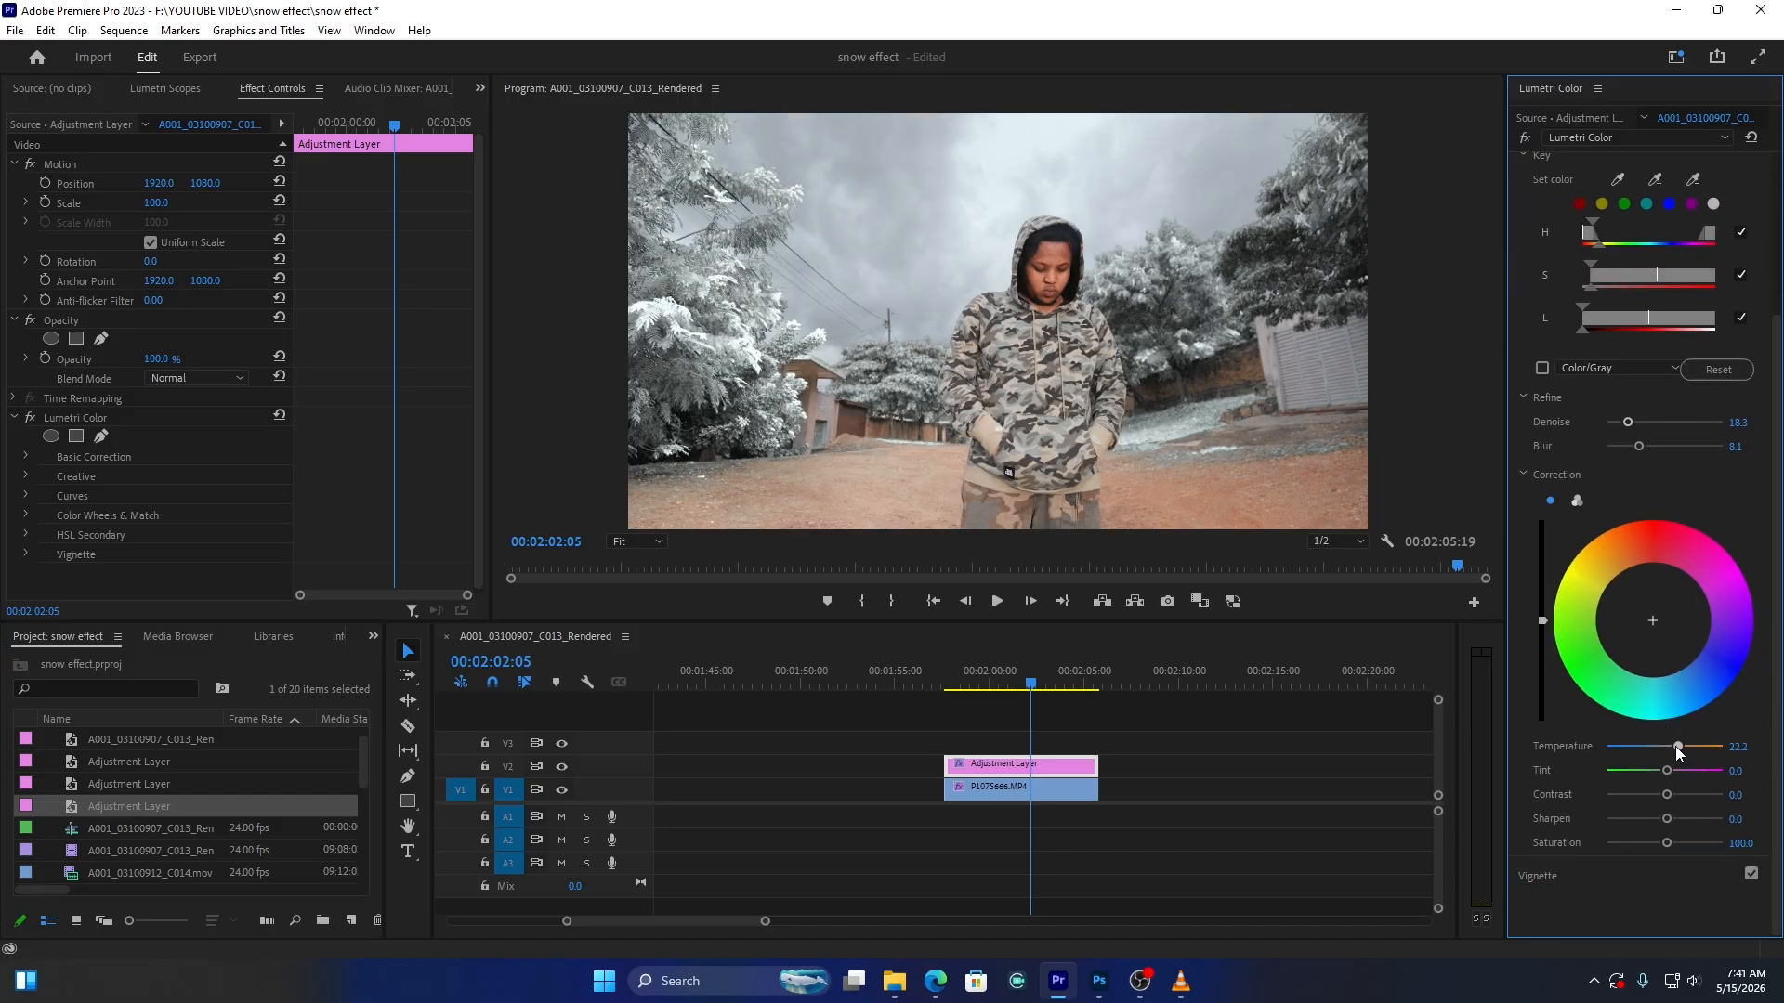
left_click_drag(1669, 746, 1682, 756)
scroll(1768, 525, "up", 5)
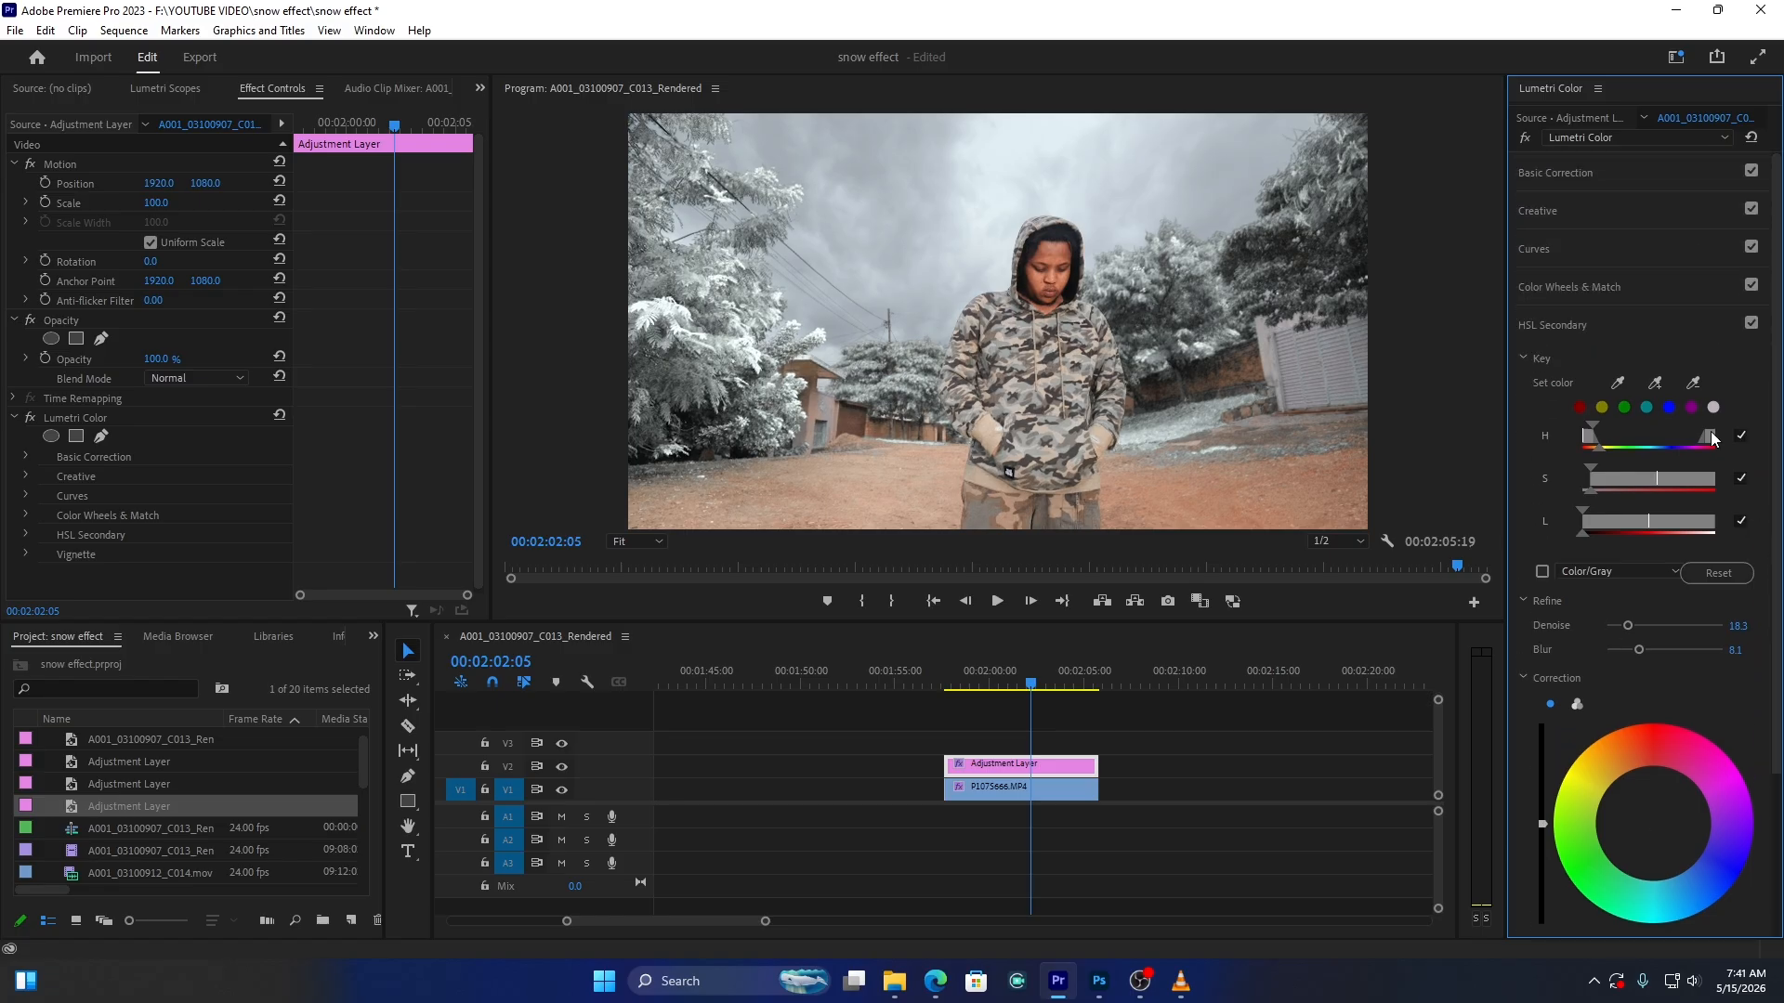
left_click(1546, 325)
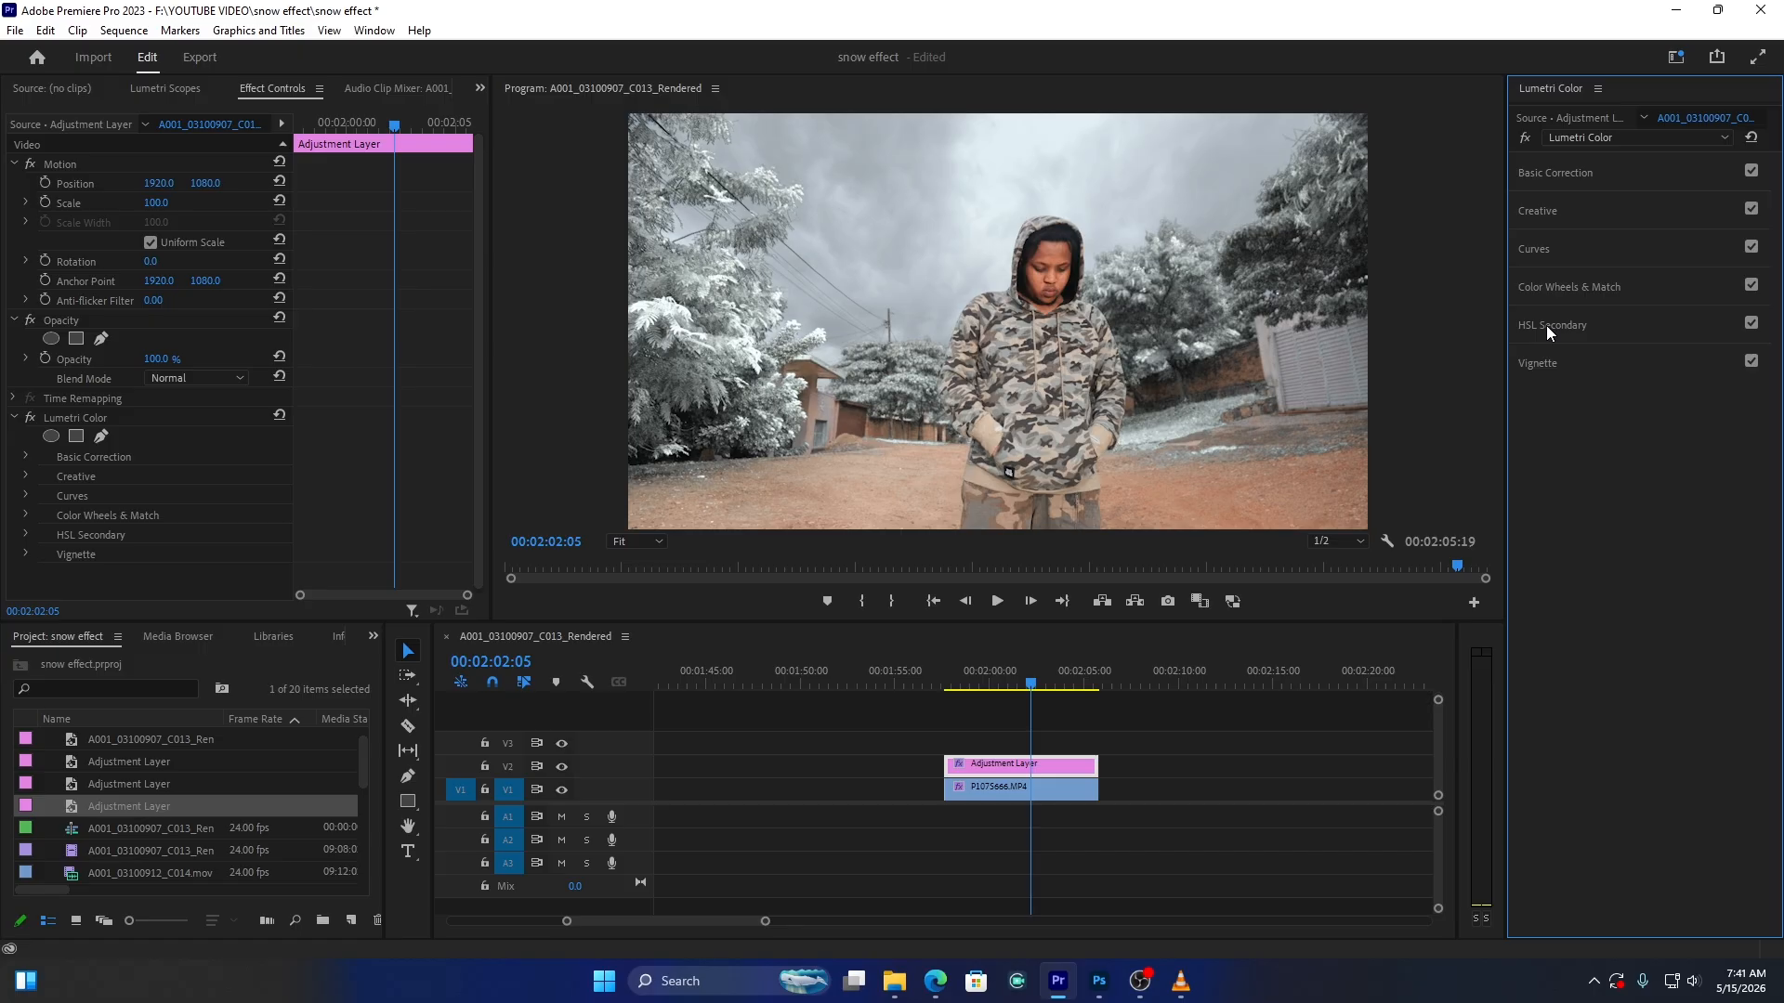
Darken the shadows slightly with the Lumetri color wheels and nudge the highlights toward a cooler tone
left_click(1561, 291)
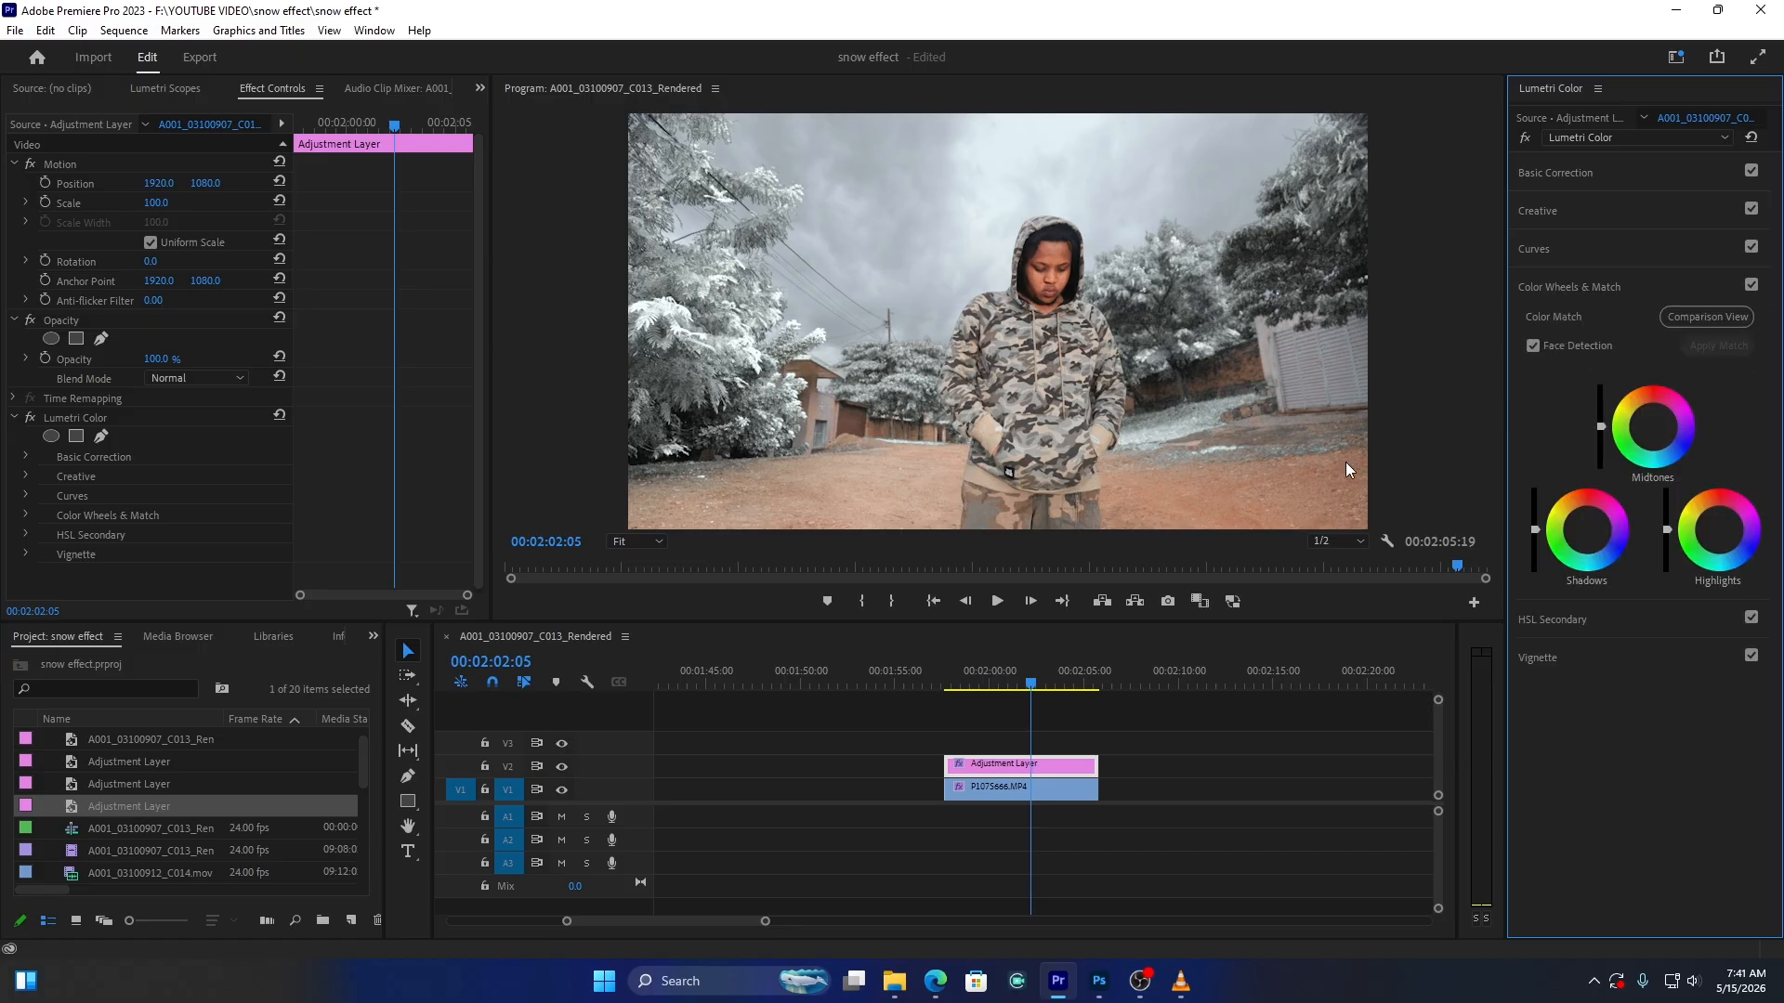
left_click_drag(1588, 531, 1593, 534)
left_click_drag(1535, 530, 1587, 530)
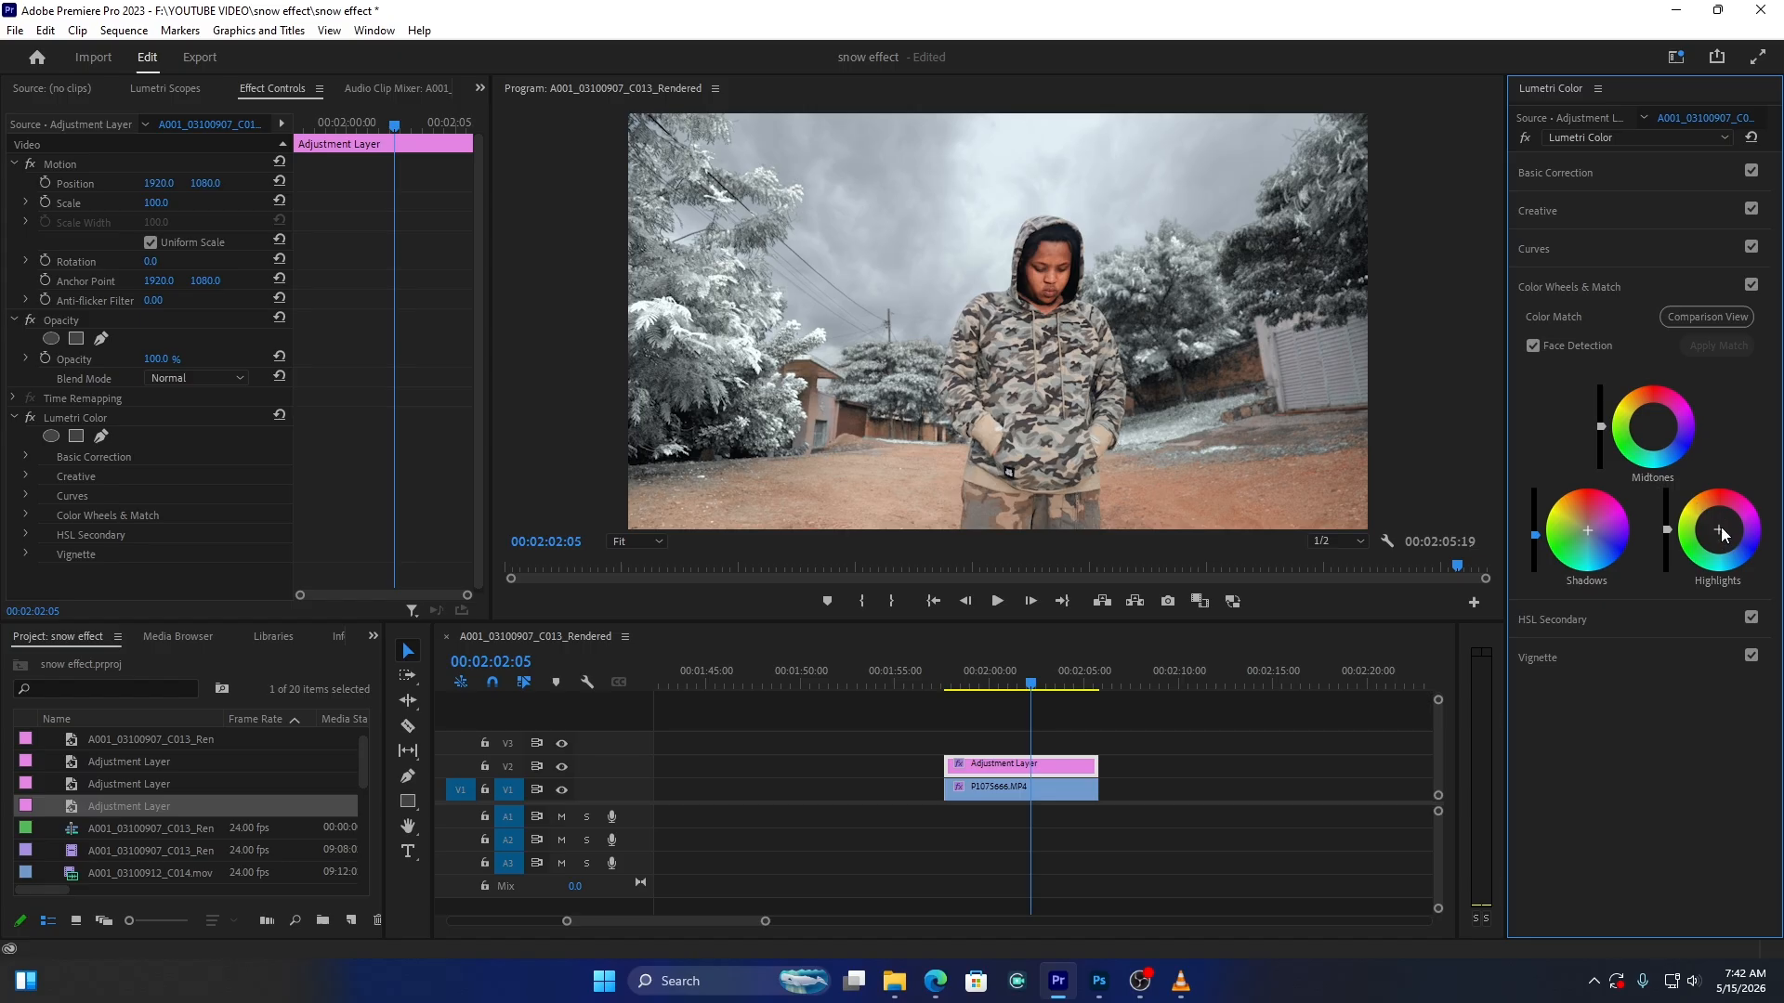
left_click_drag(1718, 529, 1720, 532)
left_click_drag(1721, 531, 1721, 532)
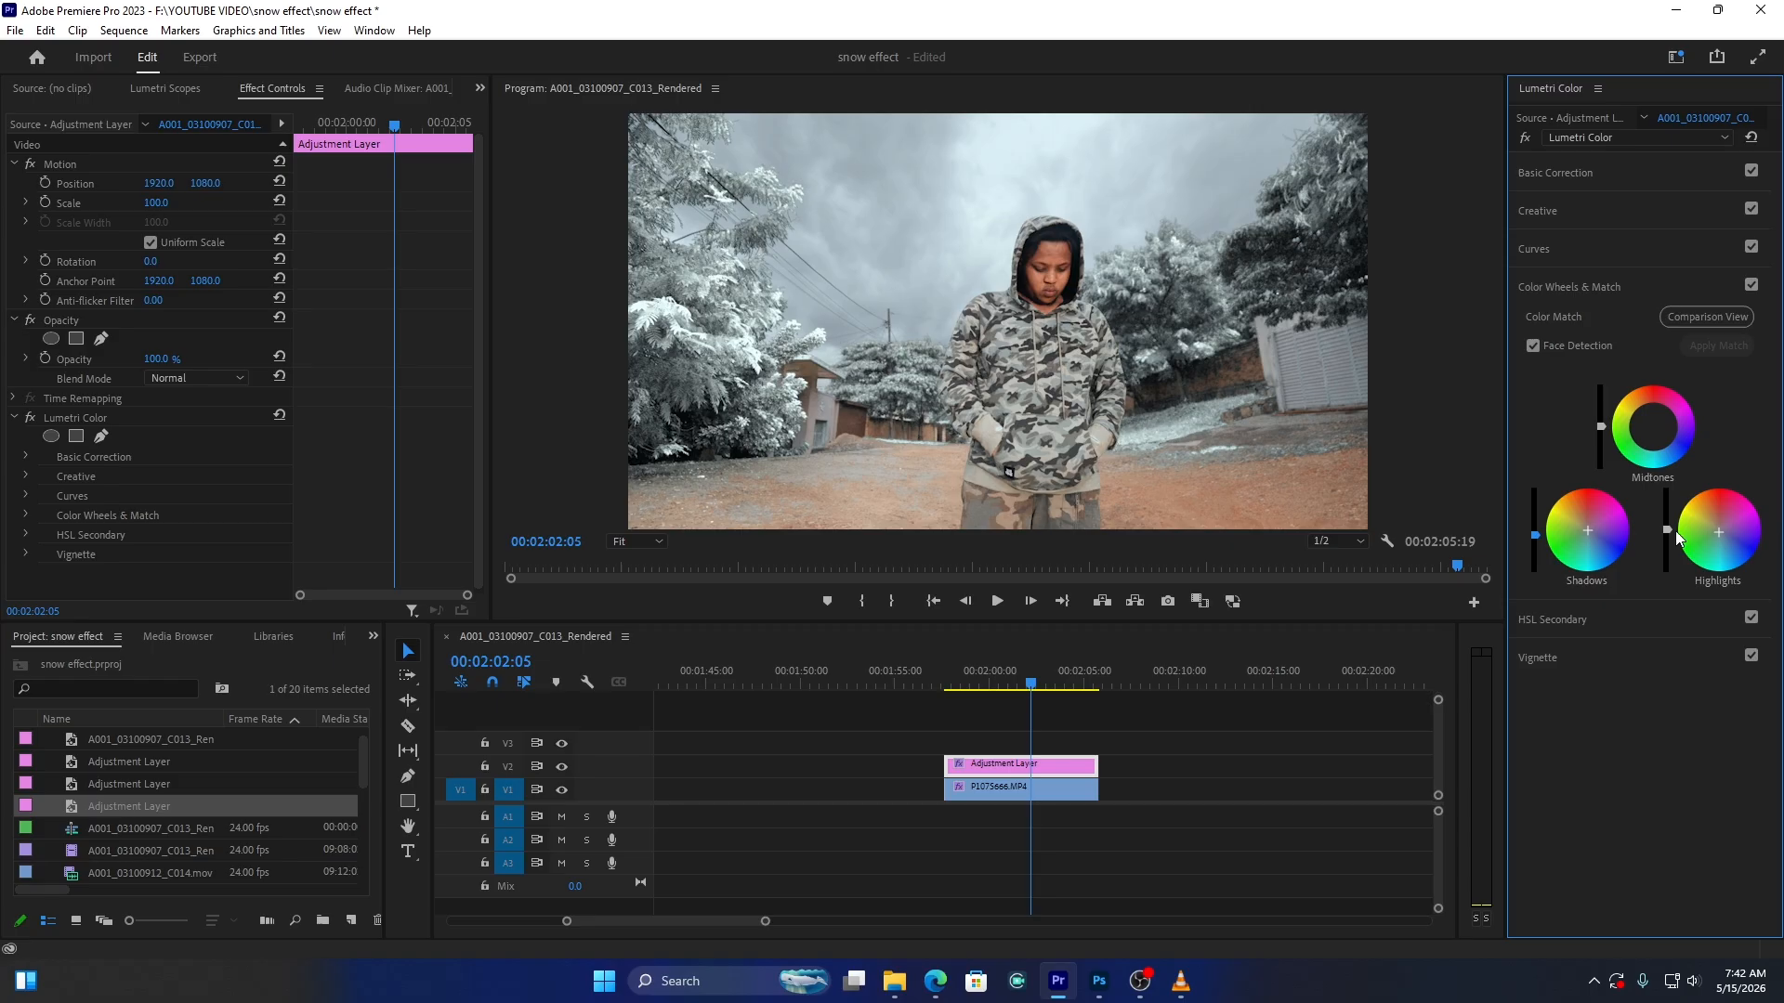
Review the graded footage at several points along clip P1075666.MP4, from about 00:01:58 to 00:02:01
left_click(969, 685)
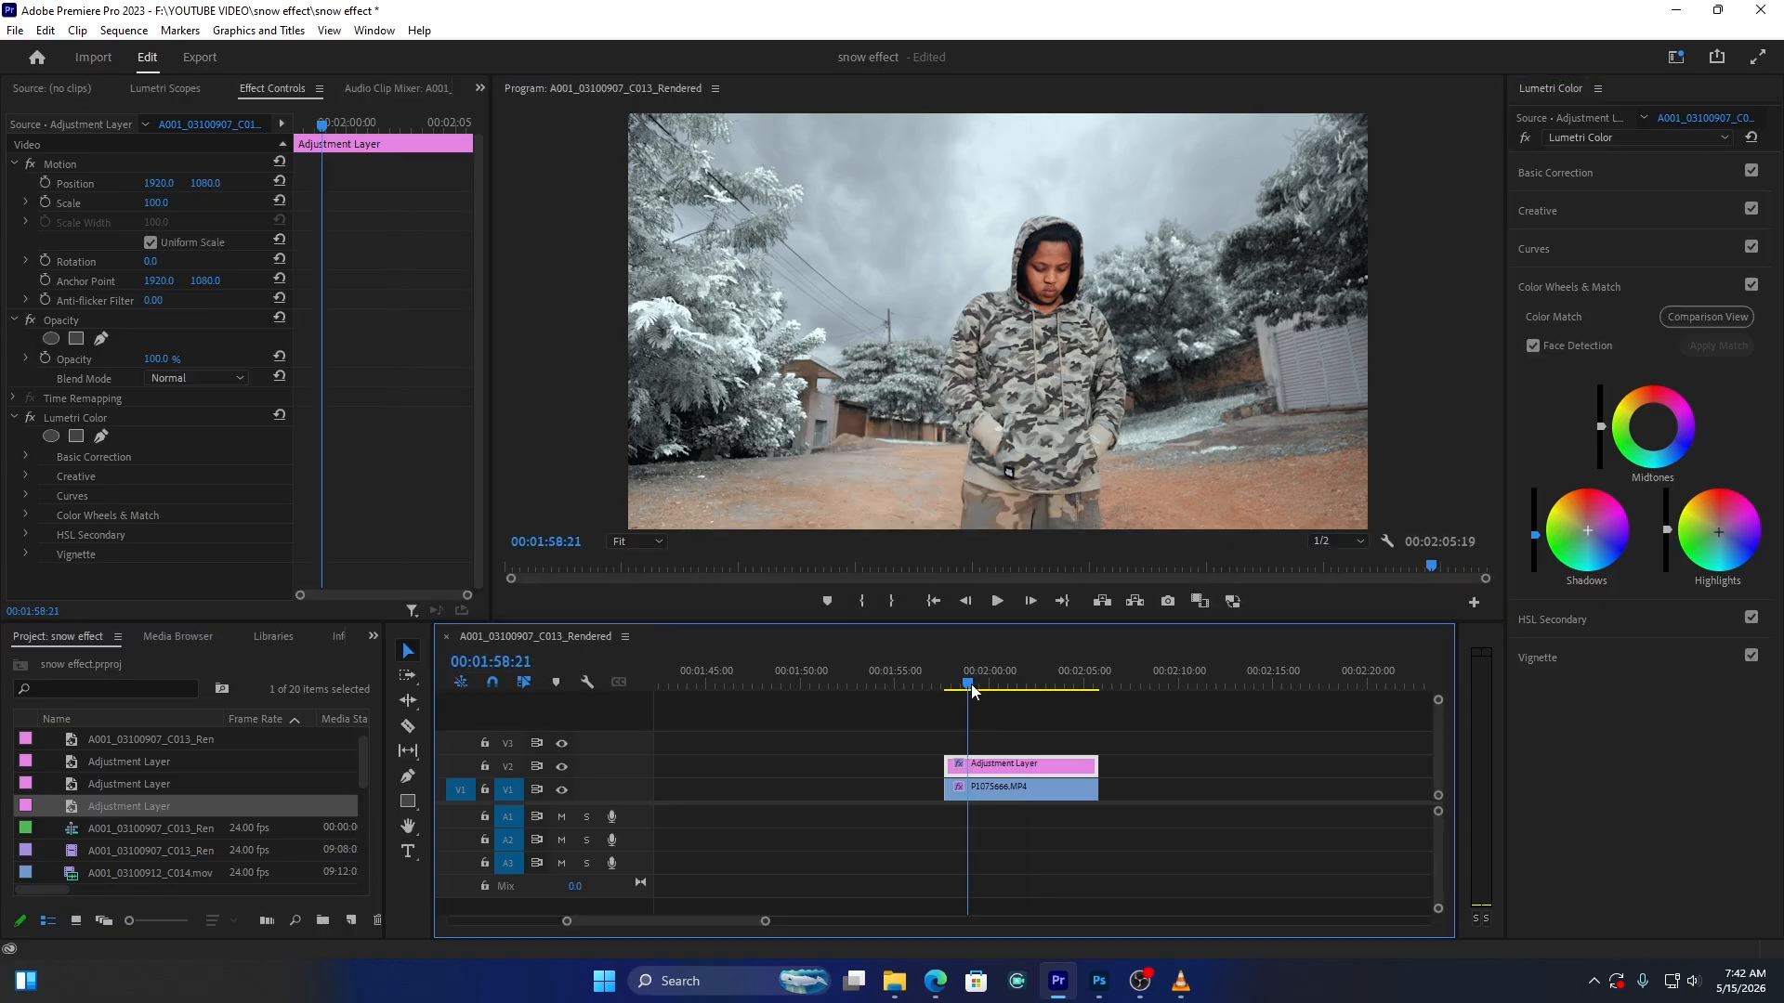
left_click_drag(972, 689, 1013, 689)
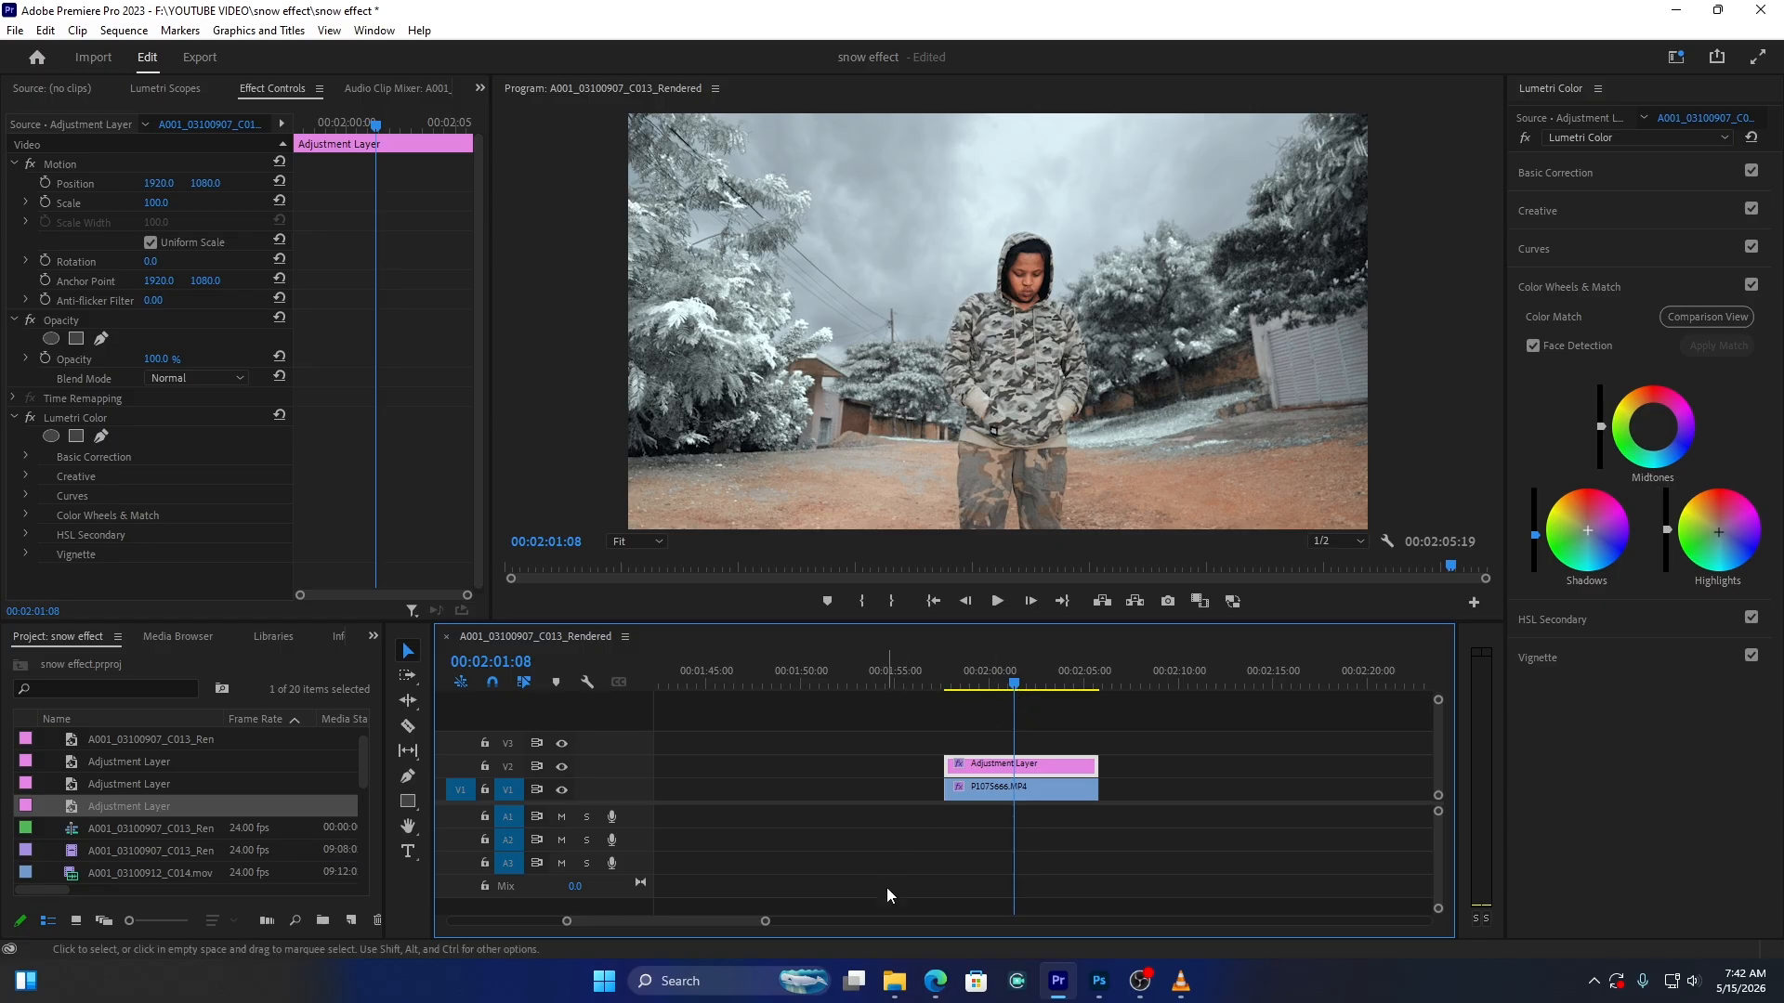
left_click_drag(766, 922, 809, 922)
left_click(1015, 684)
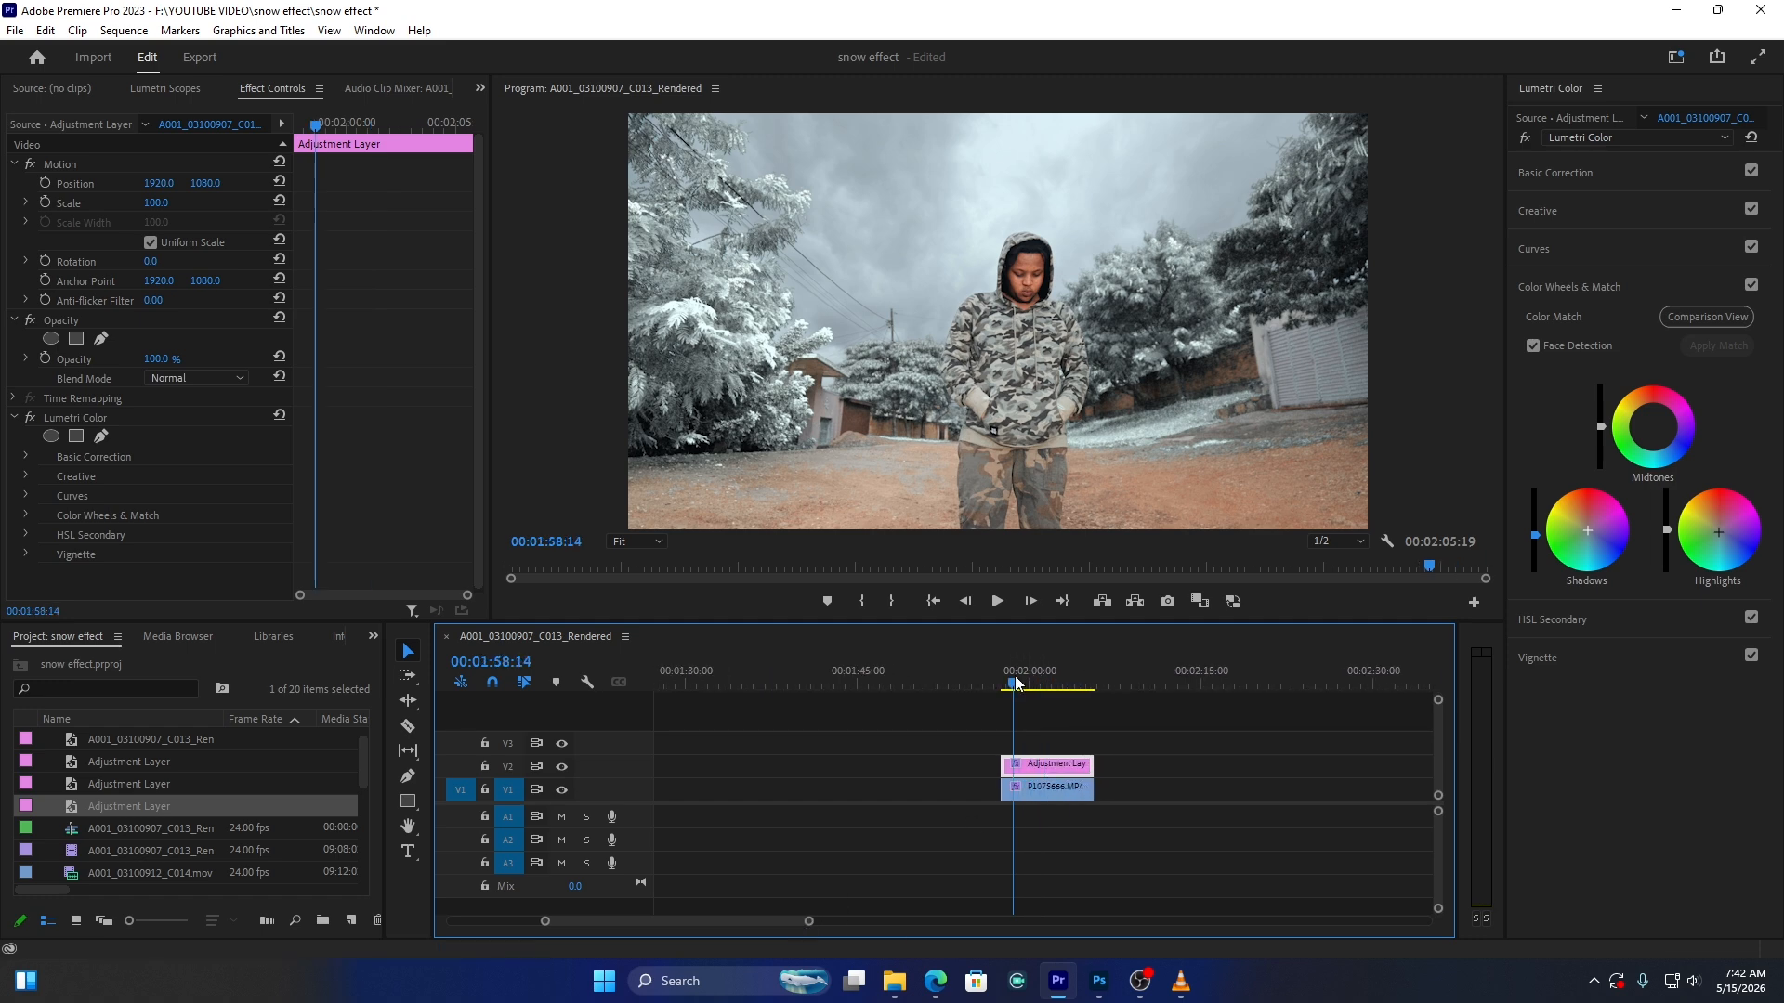